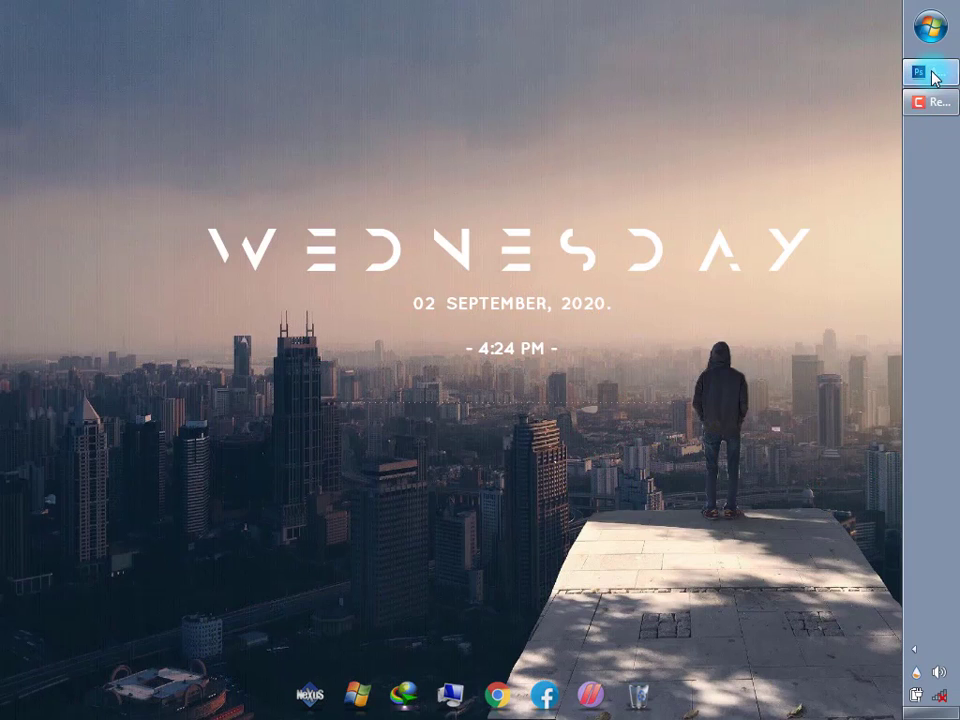
Switch to Photoshop and create a new RGB document, 18 by 8 inches at 72 pixels/inch
click(930, 74)
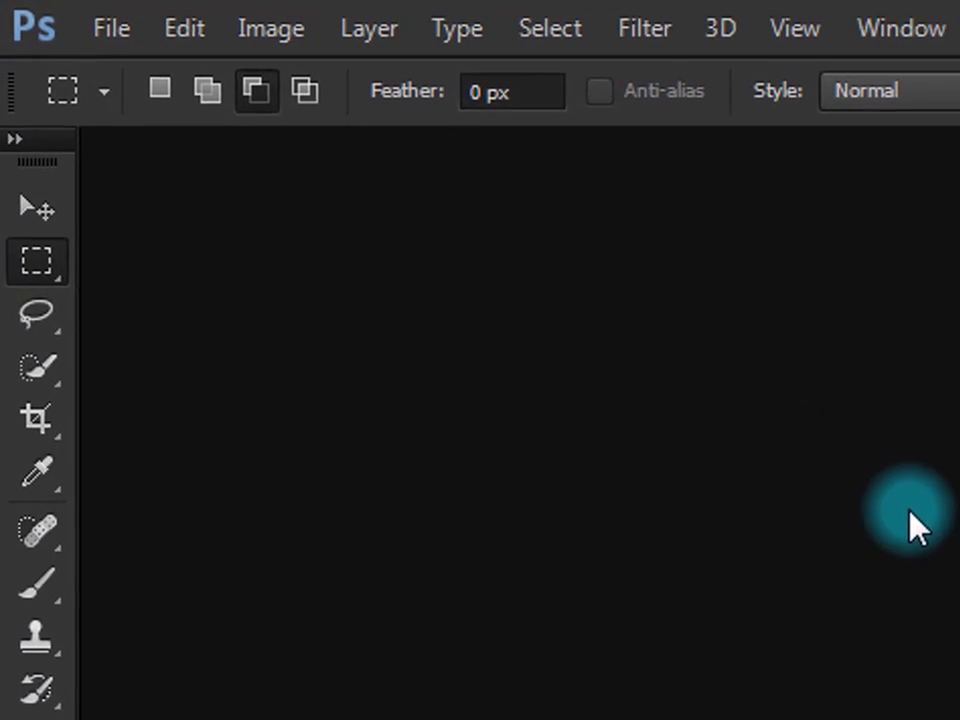
click(111, 30)
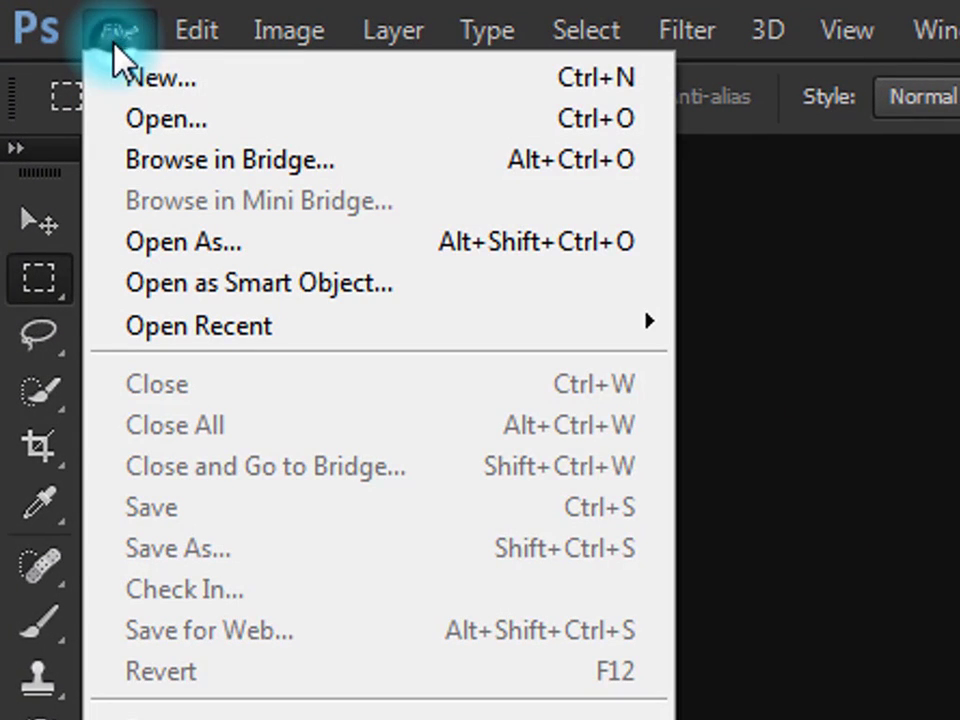
click(104, 79)
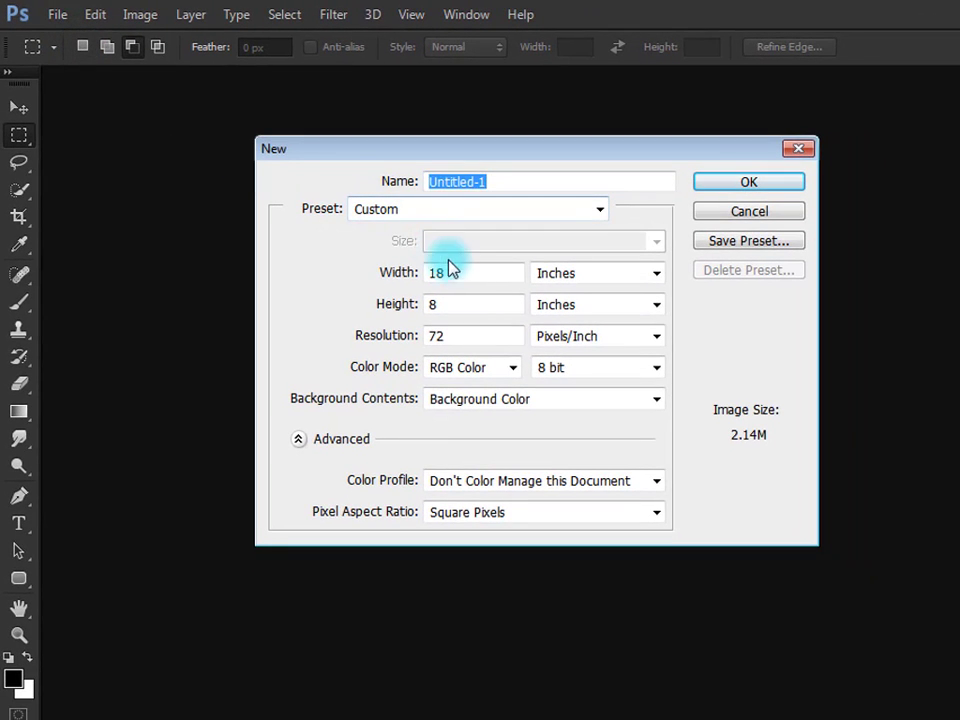
drag(480, 270, 406, 270)
drag(459, 302, 388, 302)
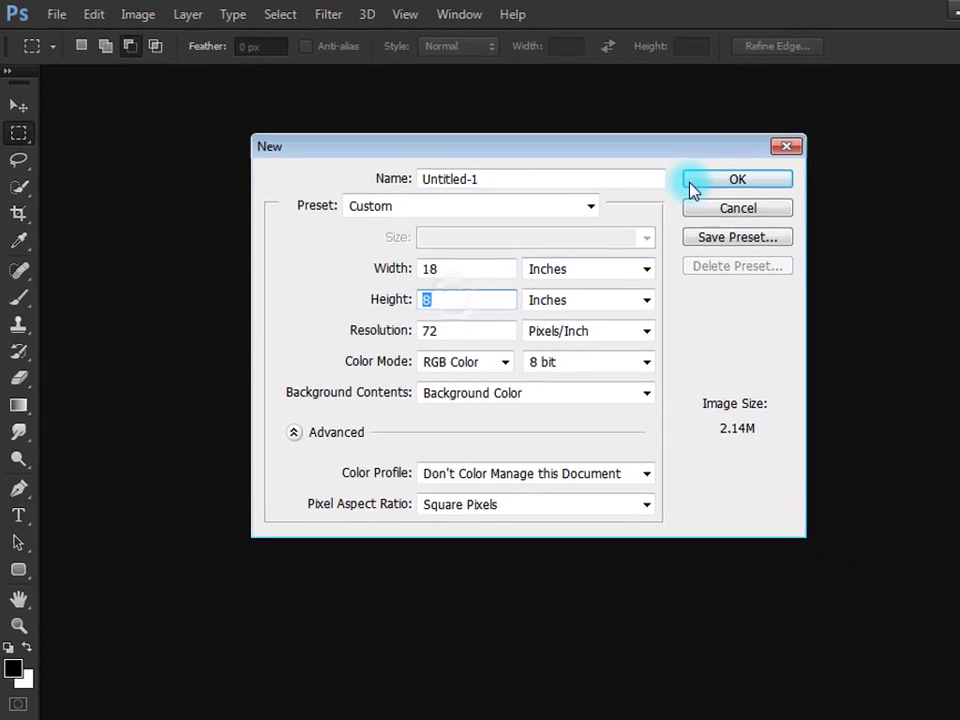
click(692, 185)
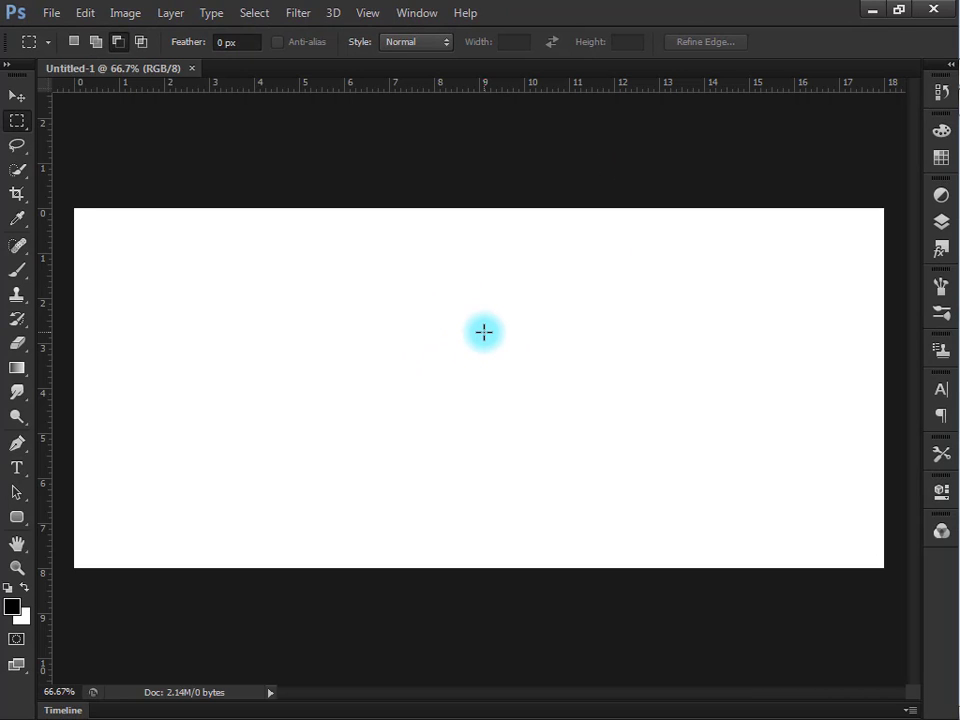
Add a black (#000000) solid color fill layer above the Background and leave no layer selected
scroll(483, 332, up, 1)
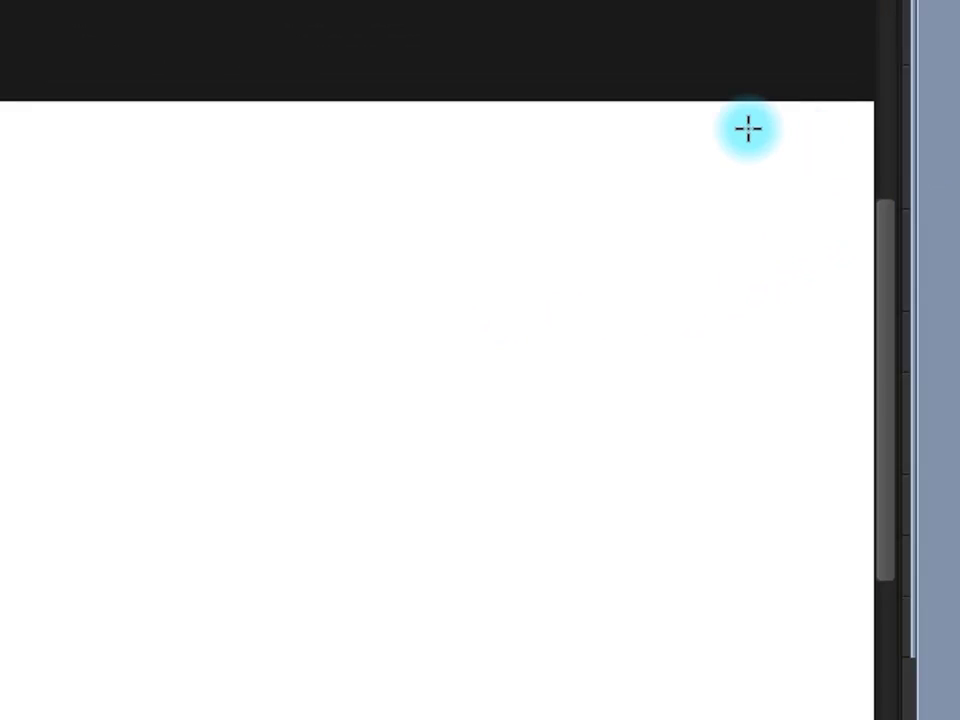
click(930, 143)
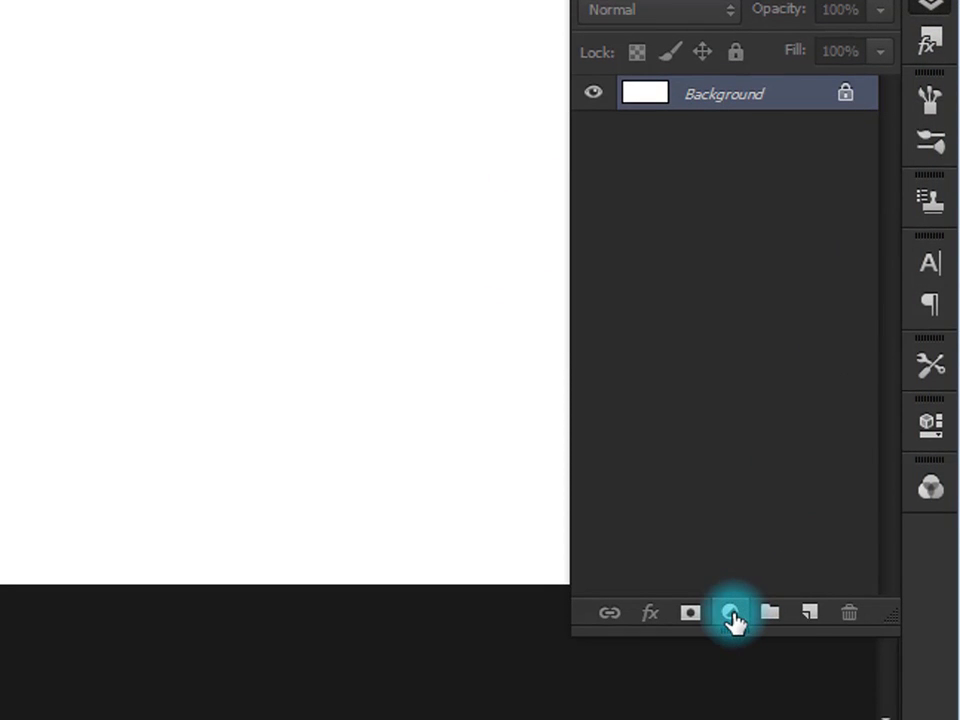
click(731, 614)
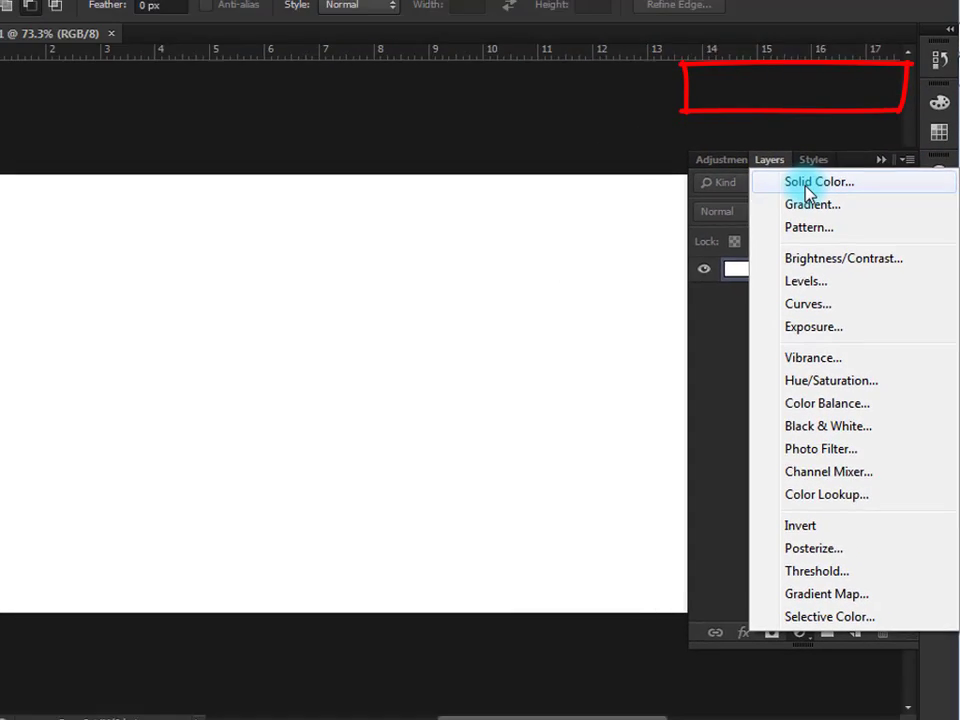
click(741, 94)
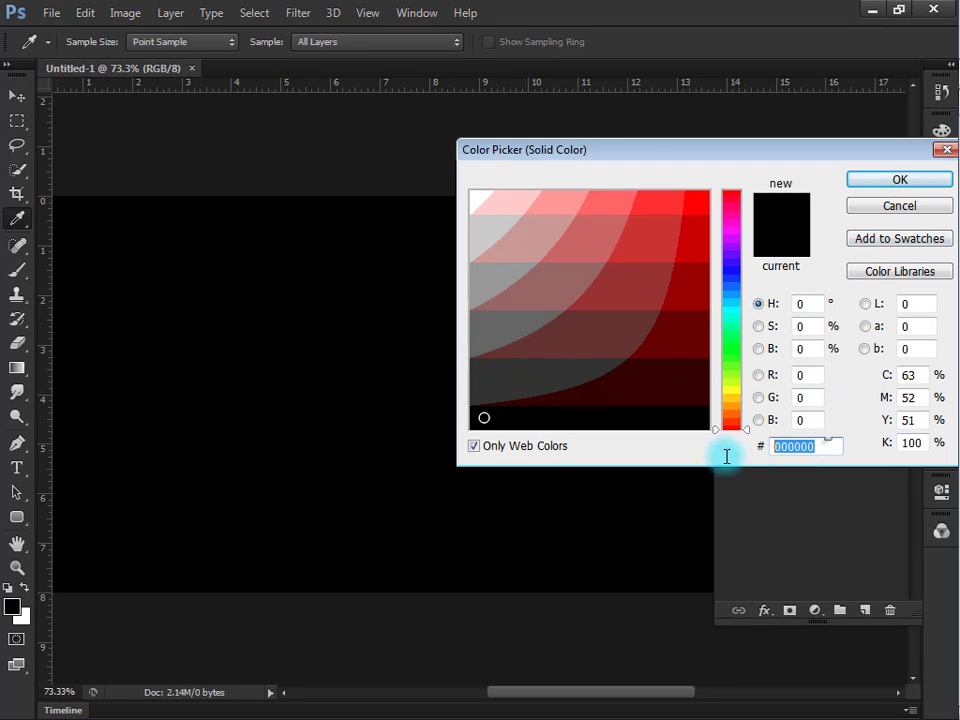
click(898, 181)
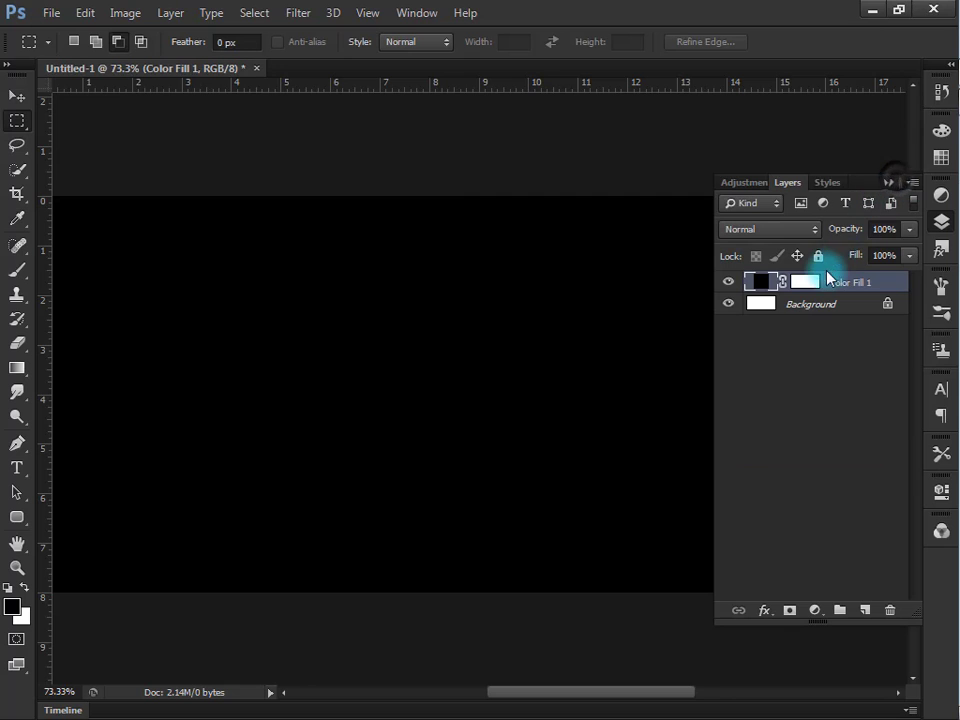
click(816, 366)
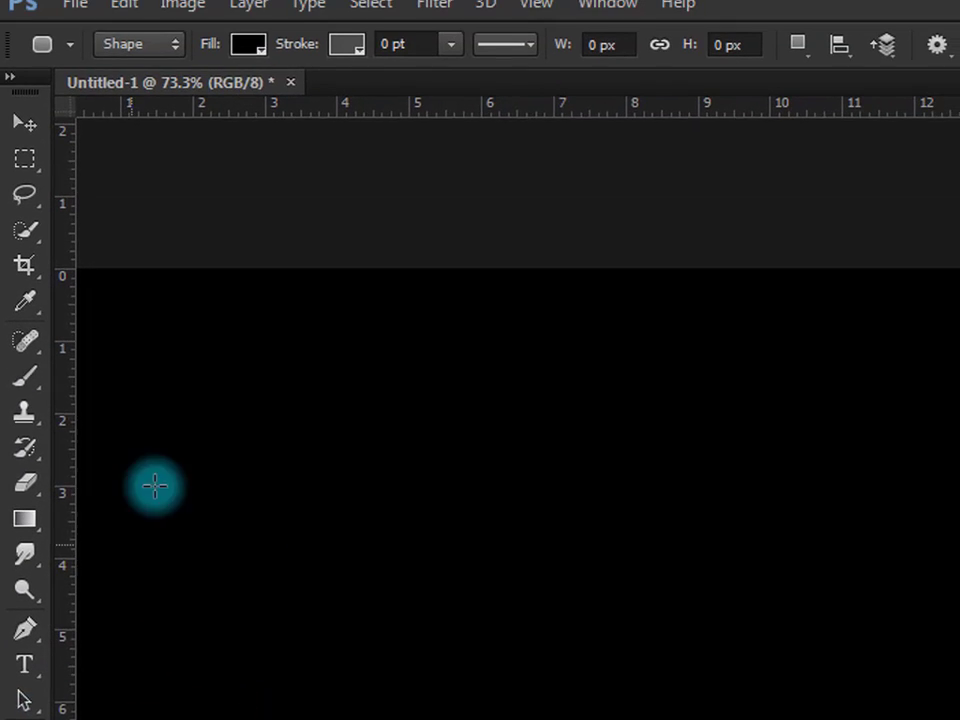
Set the rounded rectangle shape's fill and stroke to dark gray with a stroke width of 0 pt
click(250, 60)
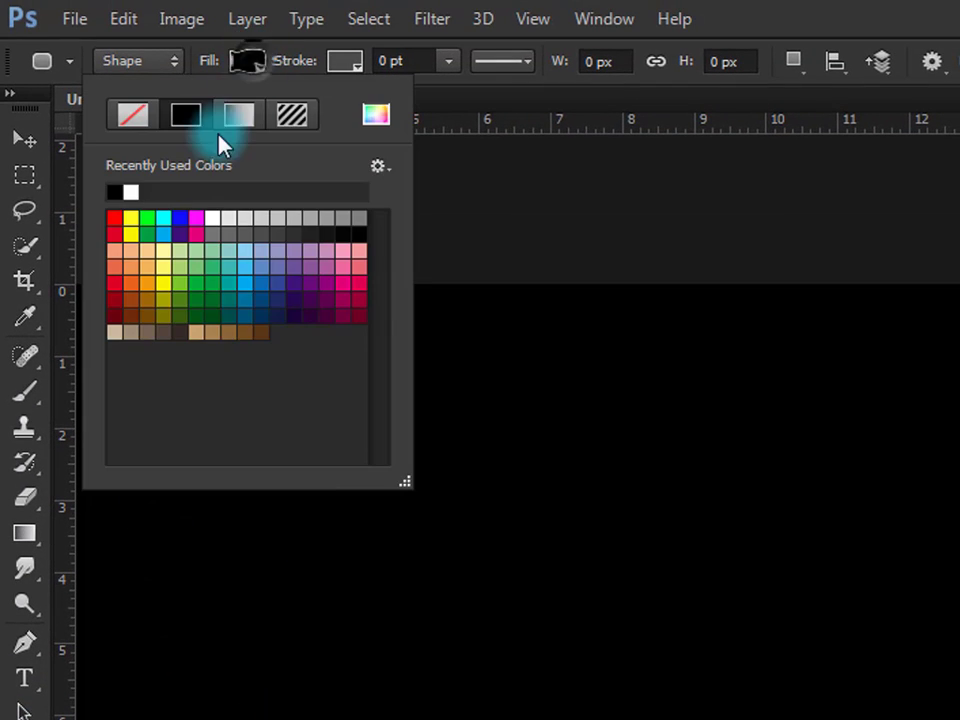
click(330, 62)
click(290, 118)
click(216, 189)
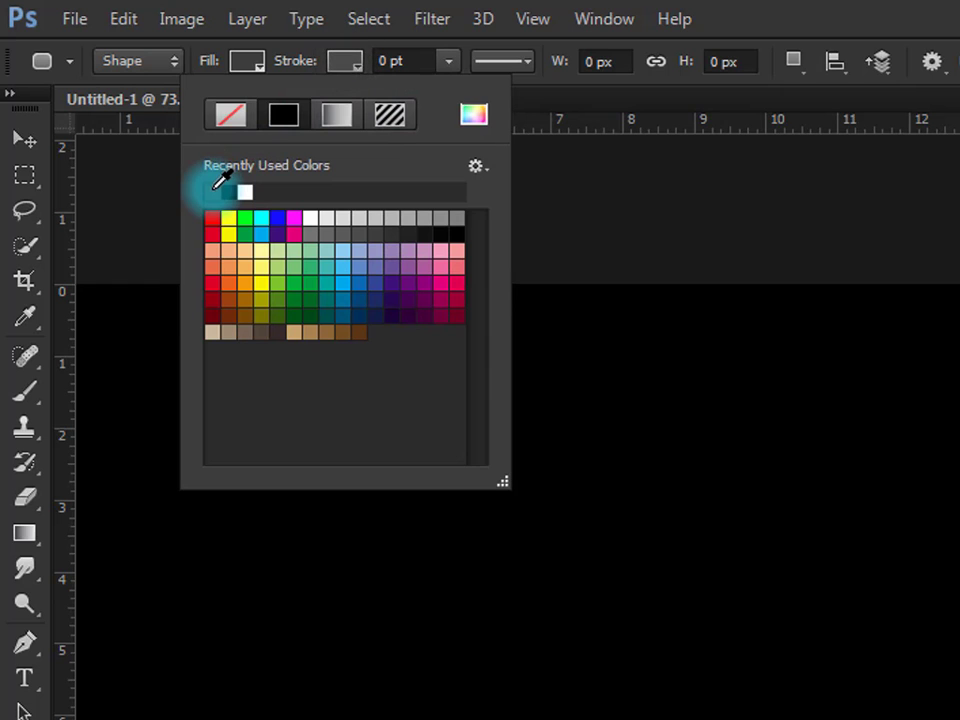
click(448, 62)
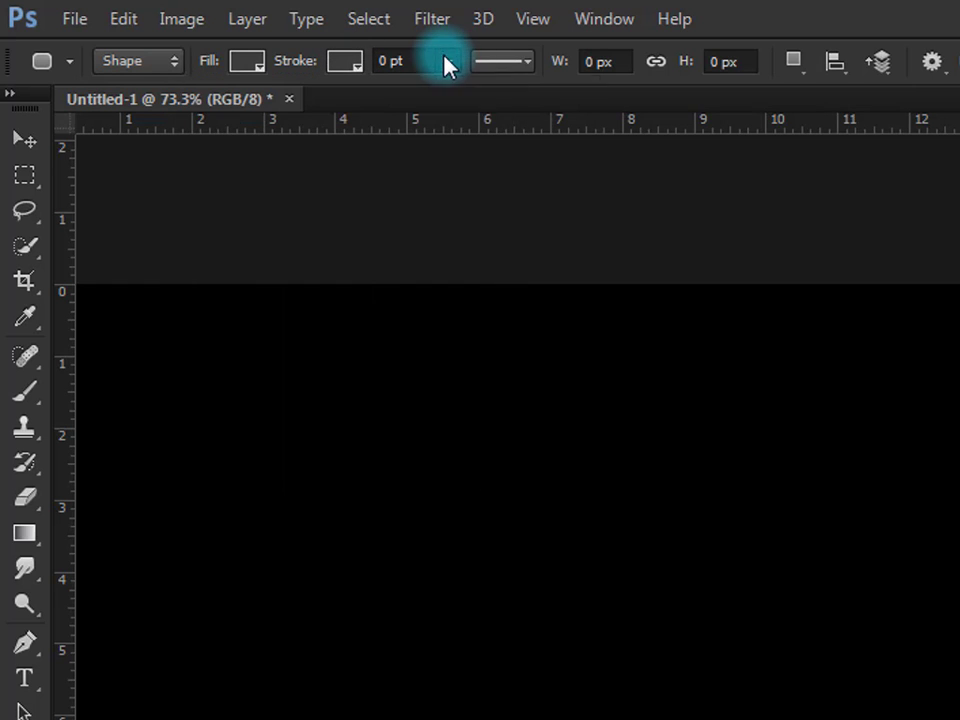
click(448, 62)
mouse_move(447, 97)
mouse_down()
mouse_move(549, 101)
mouse_move(480, 125)
mouse_up()
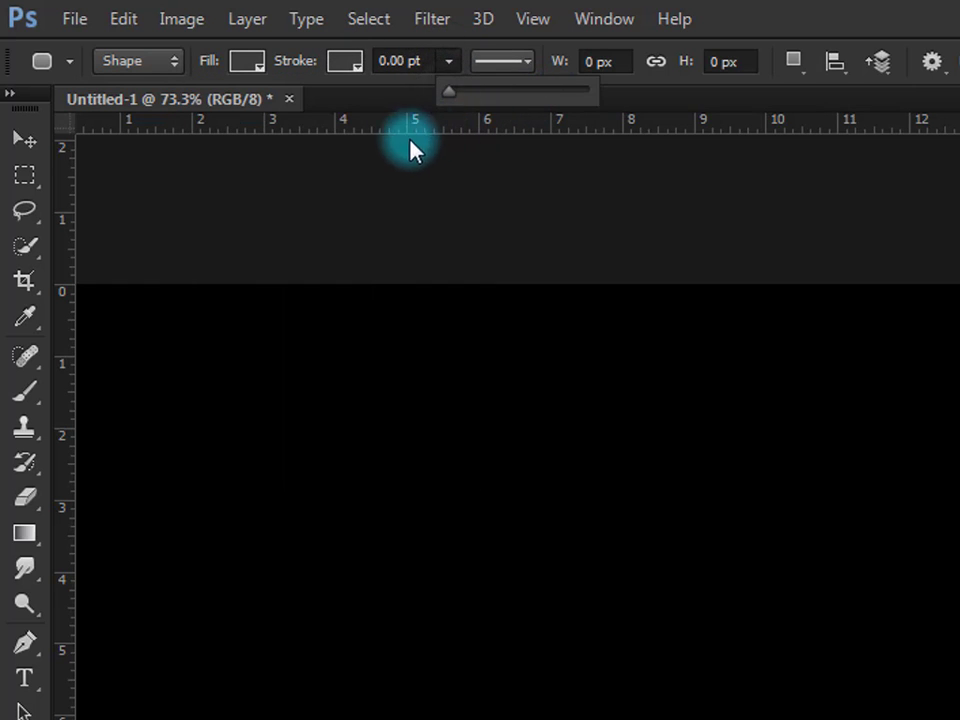
click(793, 15)
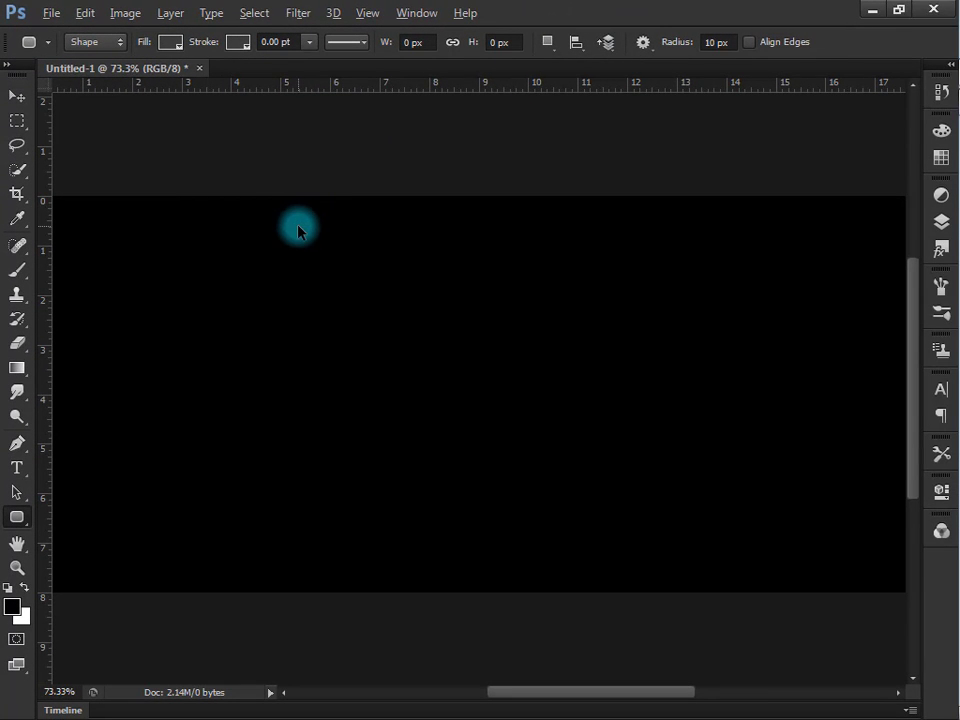
Draw a vertical rounded rectangle about 35 by 176 px with a 10 px radius in the left part of the canvas
scroll(297, 230, up, 2)
drag(266, 345, 344, 311)
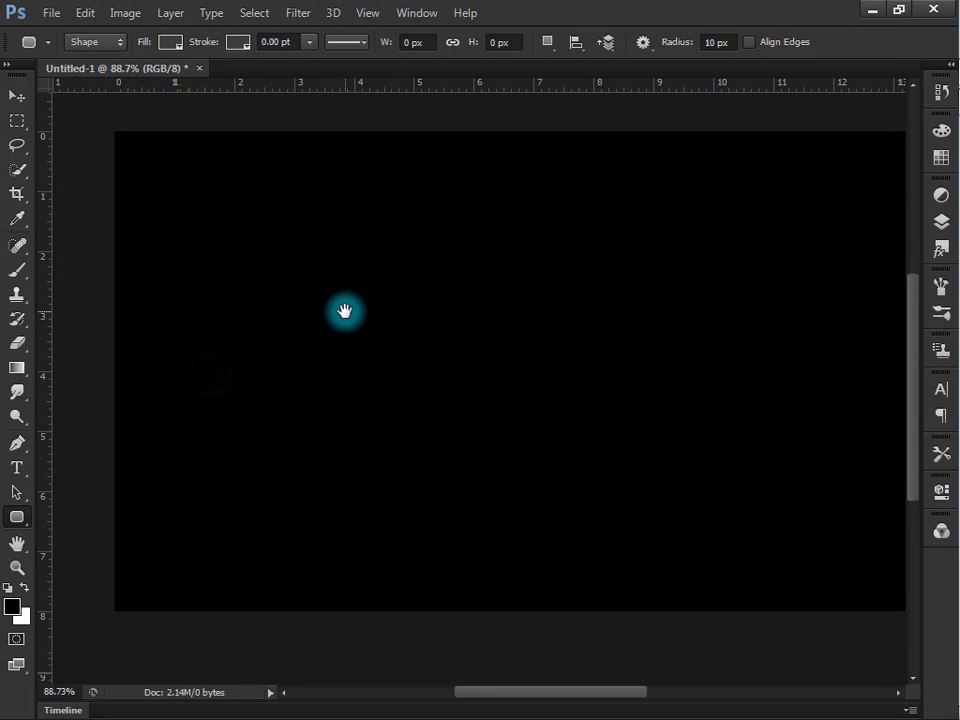
drag(246, 336, 273, 481)
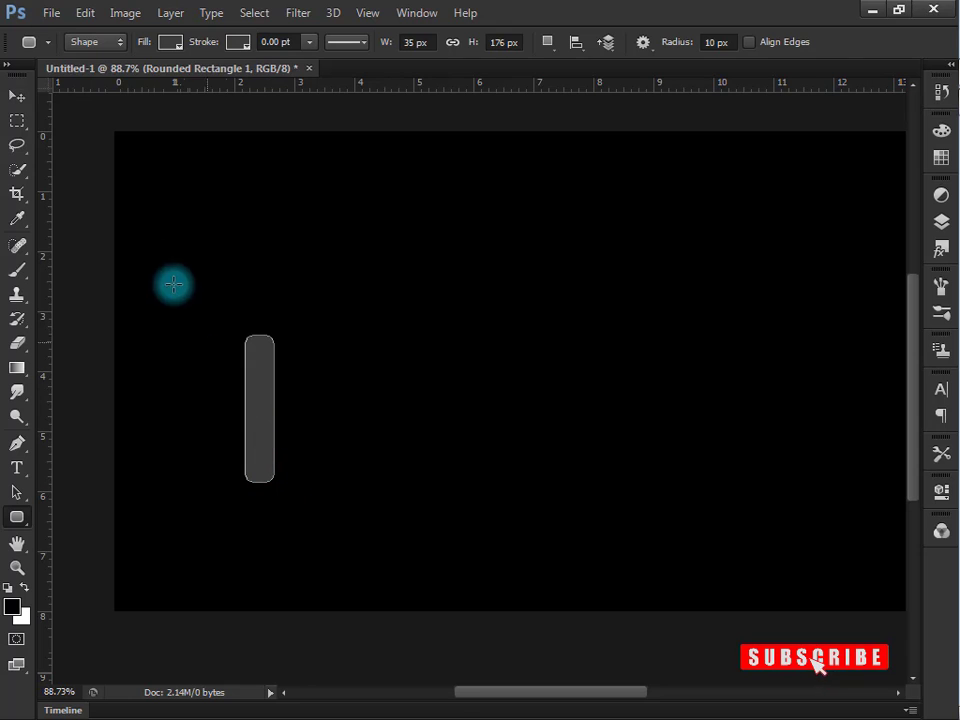
Duplicate the bar repeatedly to its right into staggered columns, nudging the copies so only narrow gaps separate them
click(18, 98)
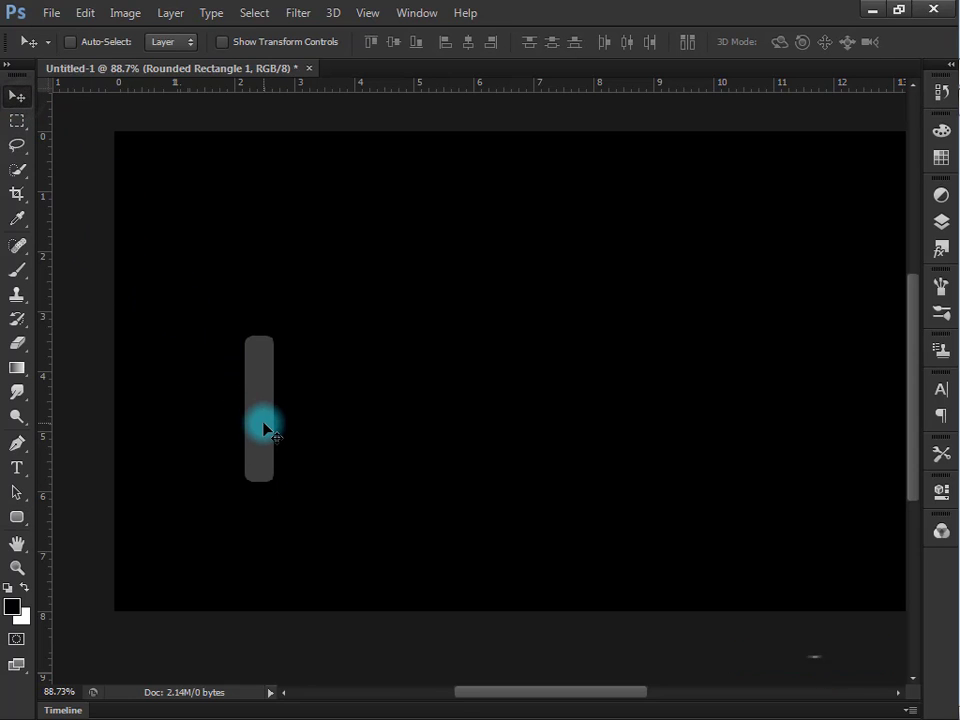
drag(265, 428, 325, 288)
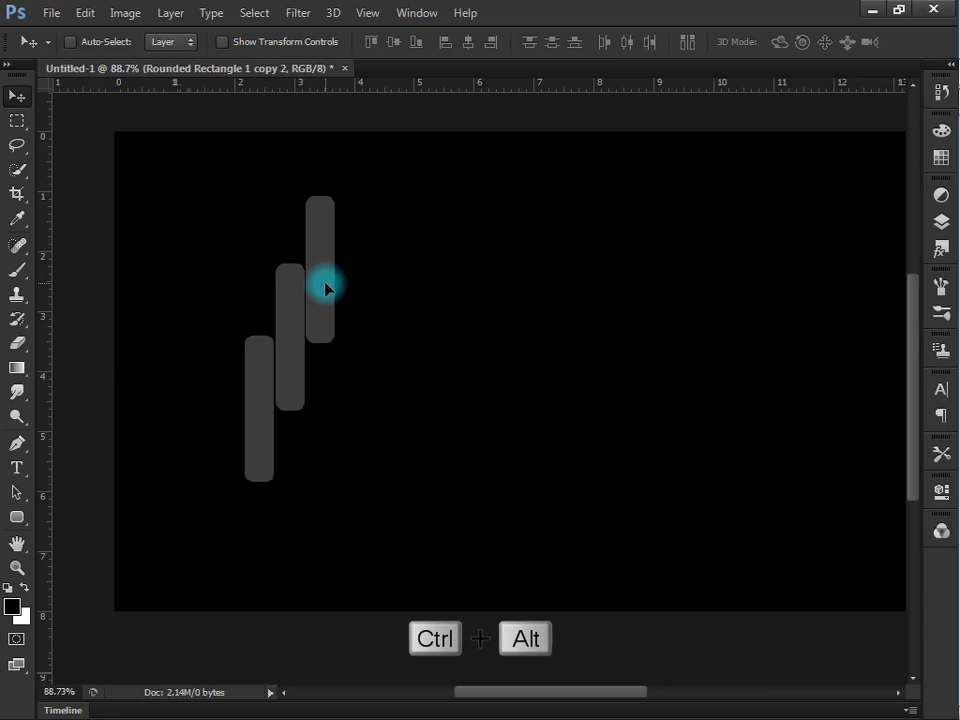
drag(325, 288, 392, 272)
key(Left)
key(Left)
key(Up)
key(Up)
key(Right)
key(Down)
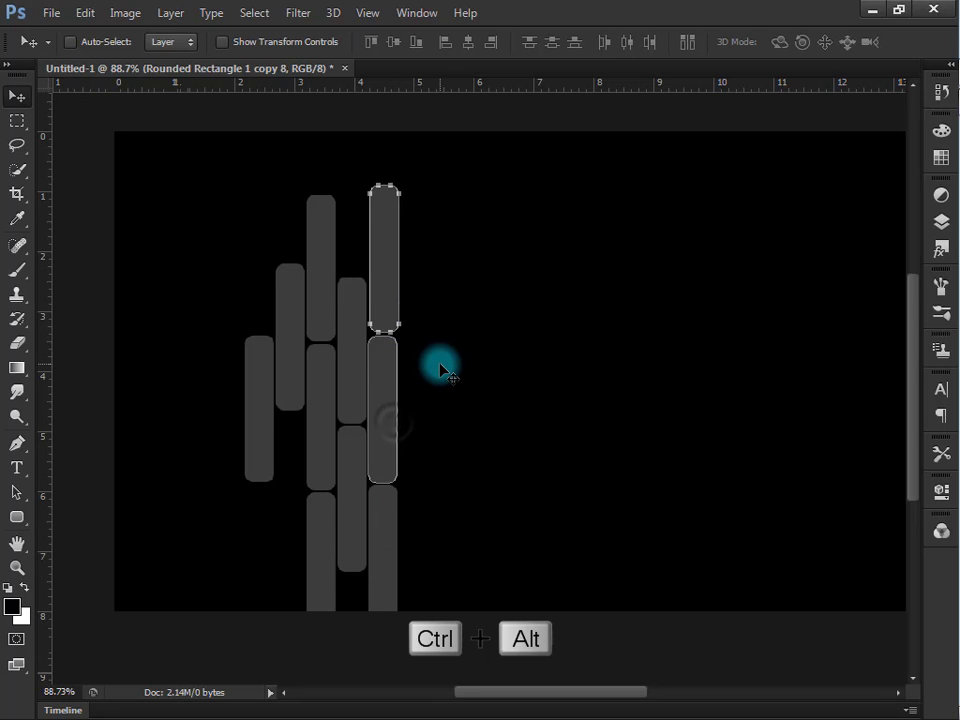
Undo the last misaligned bar copy and add more copies in staggered columns on both sides until there are 19 bars
key(Down)
key(Up)
key(Up)
key(ctrl+alt+z)
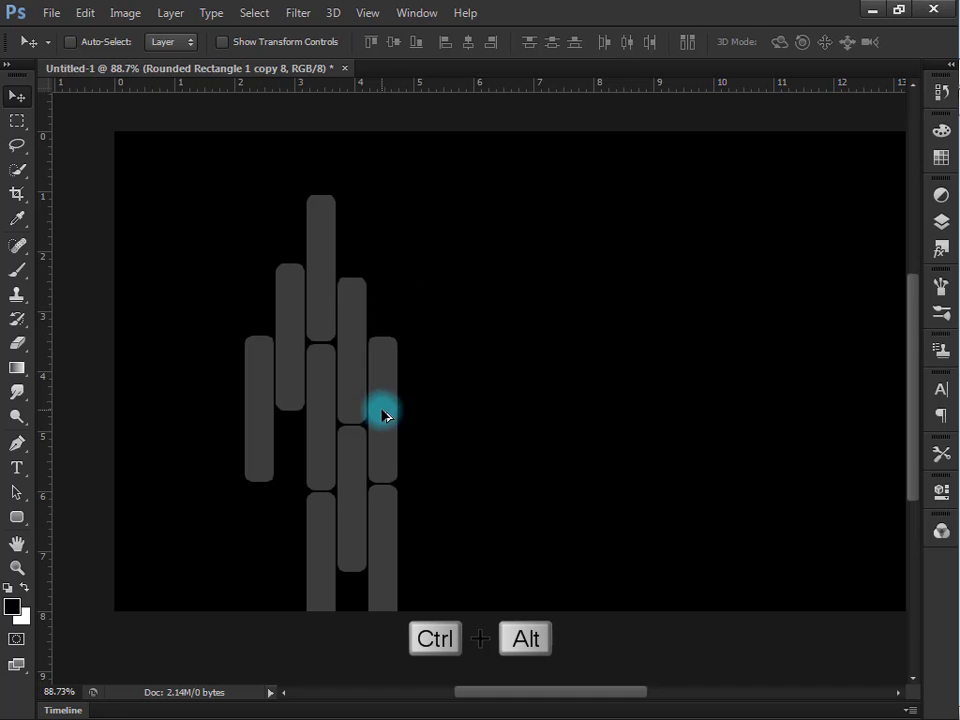
drag(386, 415, 225, 469)
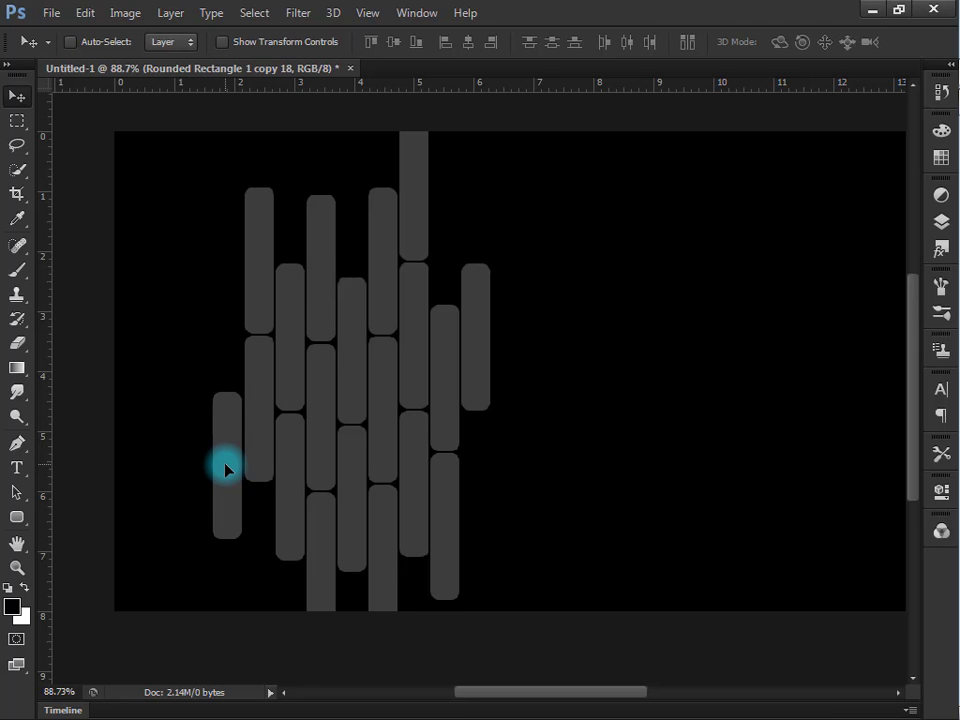
Group all 19 rounded rectangle bar layers into a layer group named stork, leaving out Color Fill 1 and Background
scroll(270, 437, down, 2)
scroll(270, 437, up, 1)
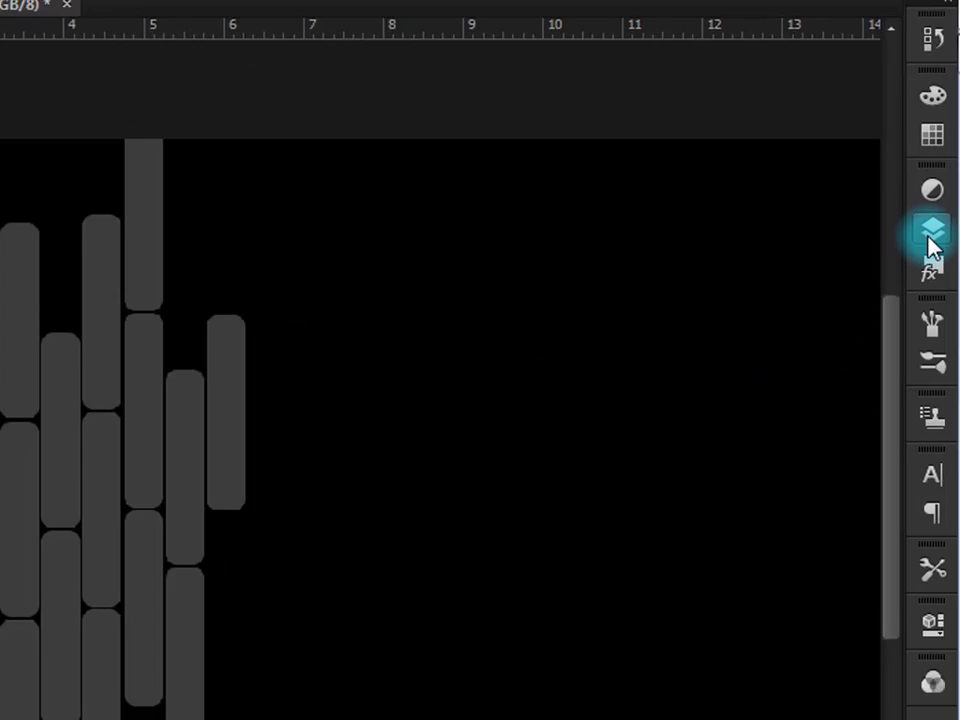
click(941, 222)
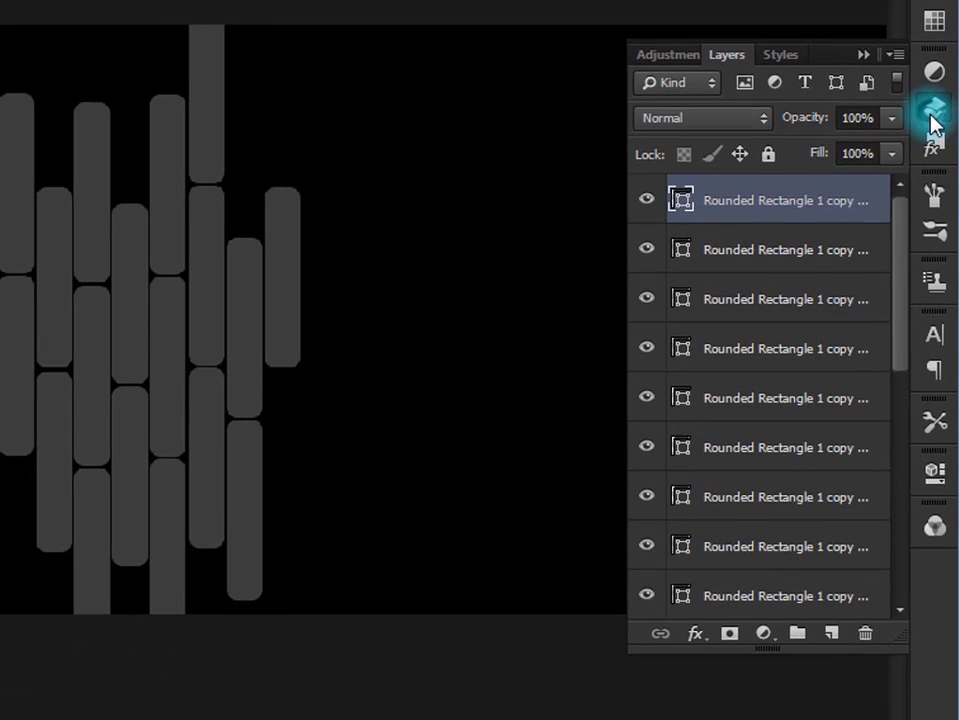
ctrl+click(834, 207)
ctrl+click(833, 199)
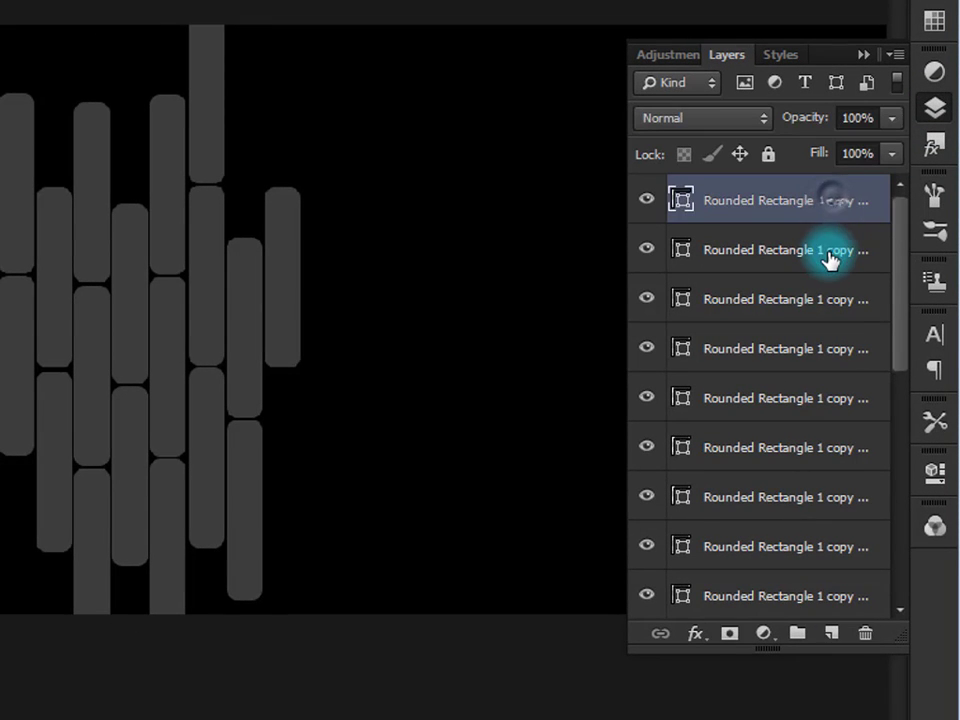
ctrl+click(830, 255)
ctrl+click(831, 300)
ctrl+click(831, 352)
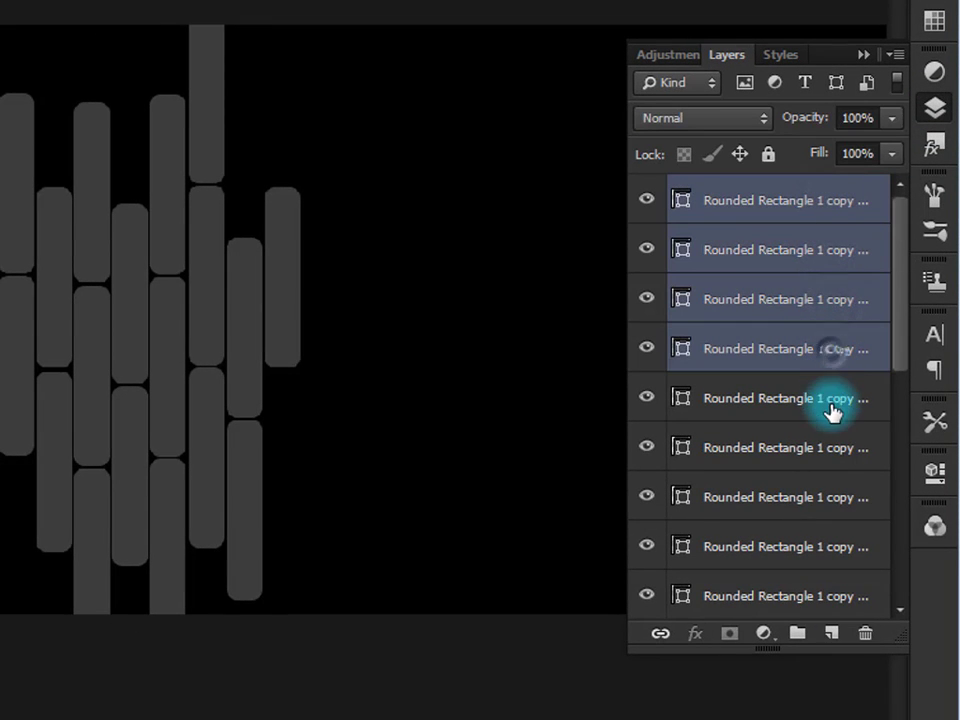
ctrl+click(829, 400)
ctrl+click(826, 452)
ctrl+click(823, 500)
ctrl+click(822, 548)
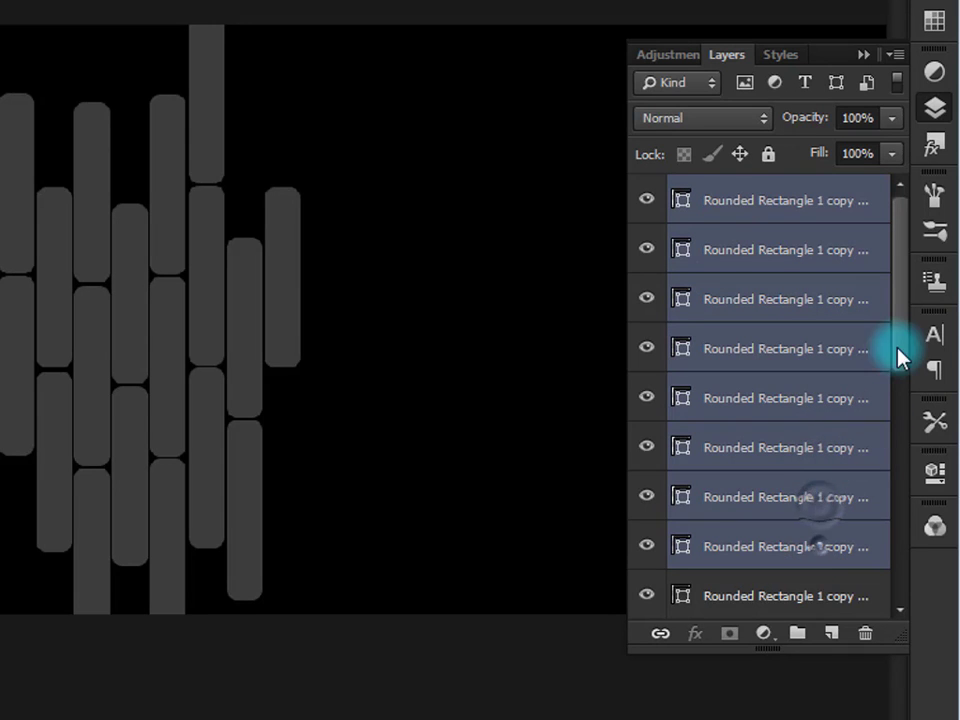
drag(905, 293, 902, 429)
ctrl+click(812, 244)
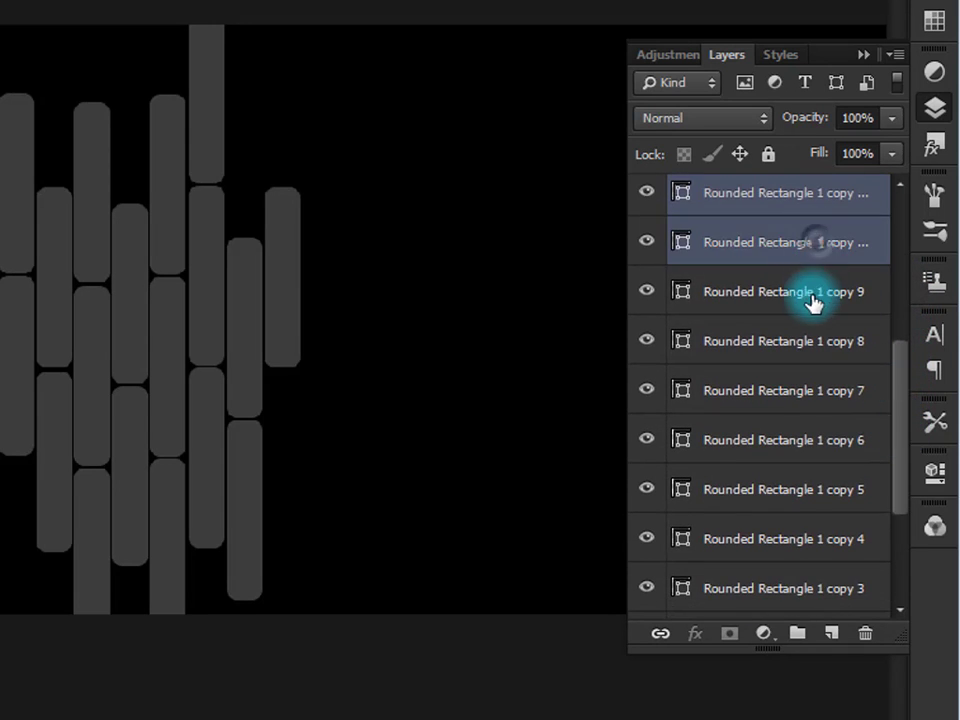
ctrl+click(806, 291)
ctrl+click(806, 343)
ctrl+click(797, 392)
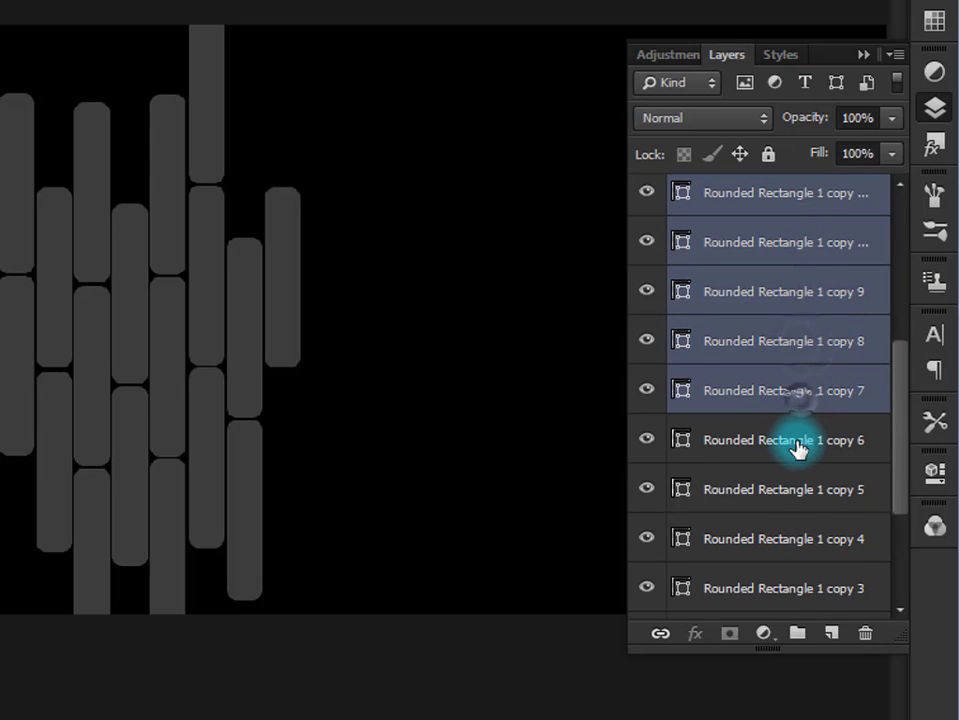
ctrl+click(795, 440)
ctrl+click(798, 490)
ctrl+click(797, 541)
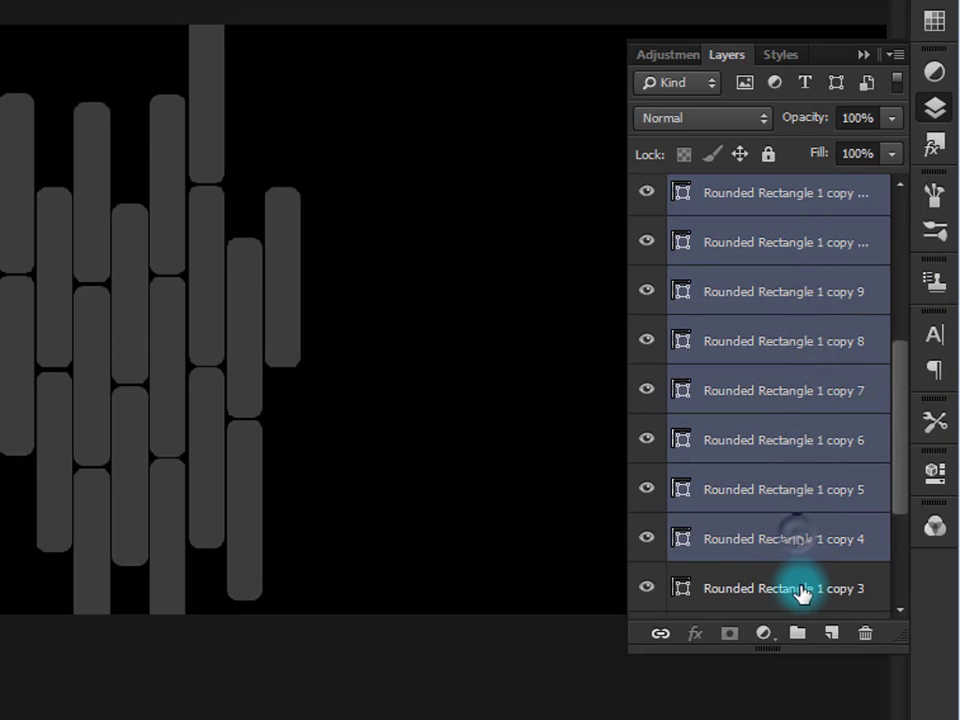
ctrl+click(800, 588)
drag(898, 478, 900, 575)
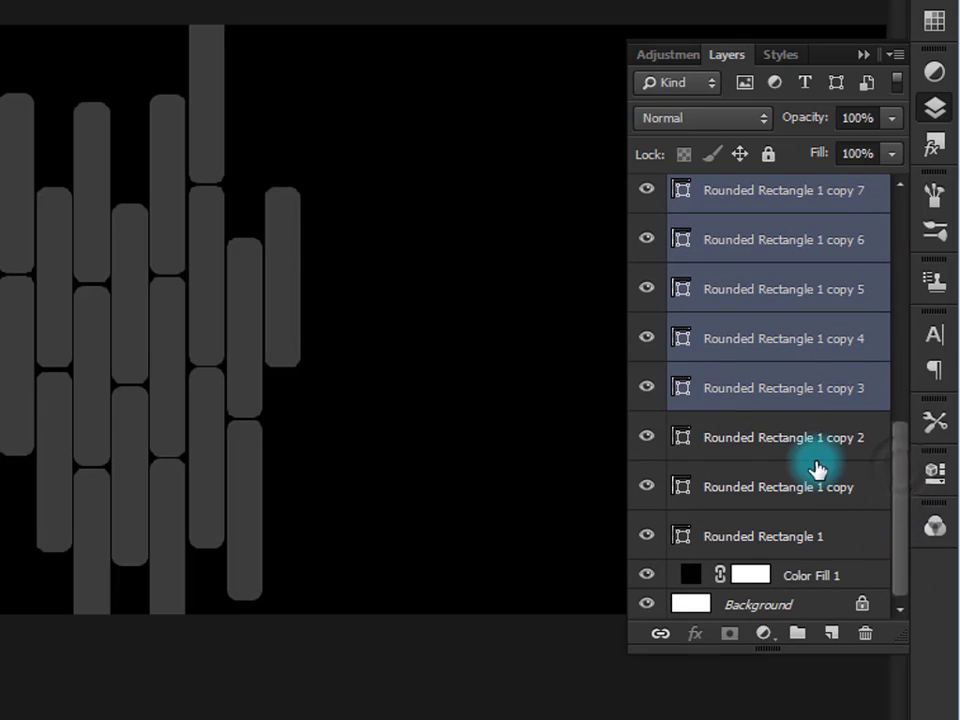
ctrl+click(806, 440)
ctrl+click(807, 486)
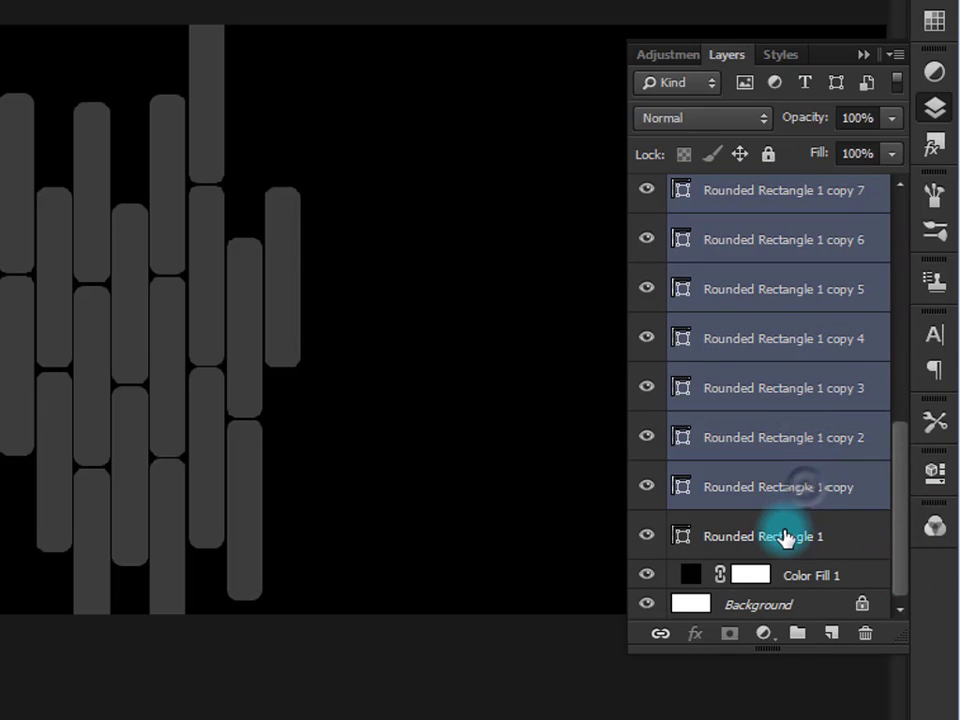
ctrl+click(786, 536)
right_click(757, 243)
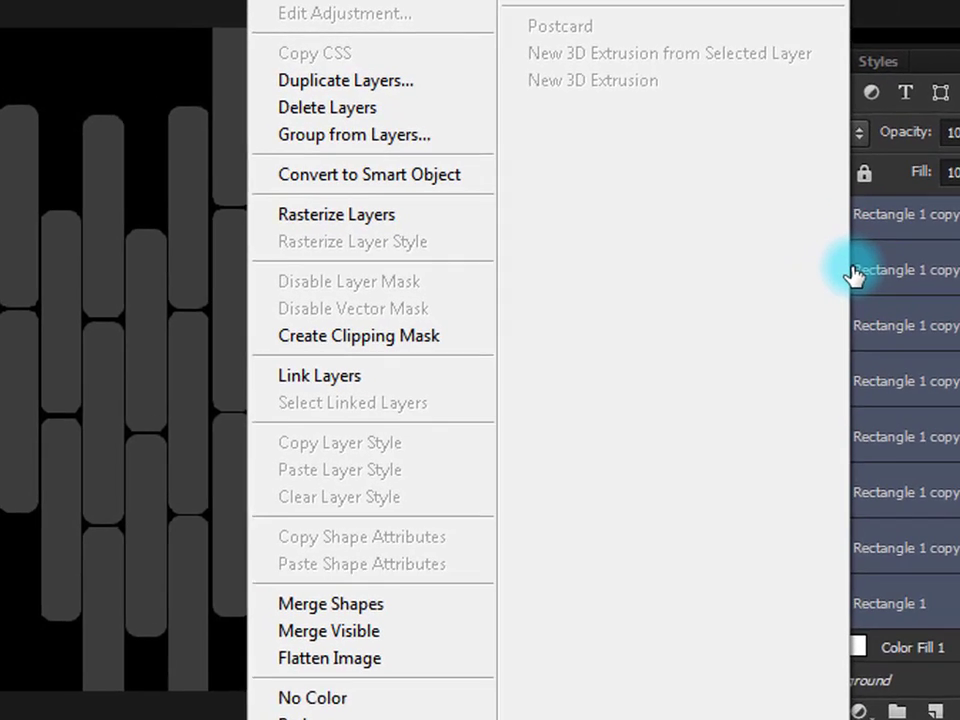
click(452, 152)
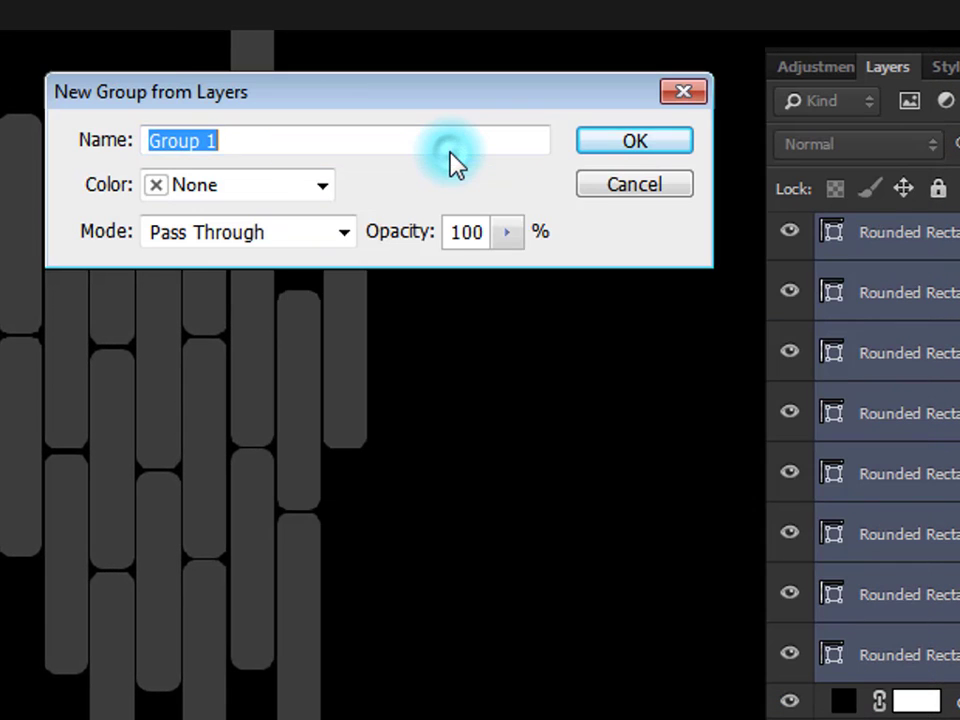
key(BackSpace)
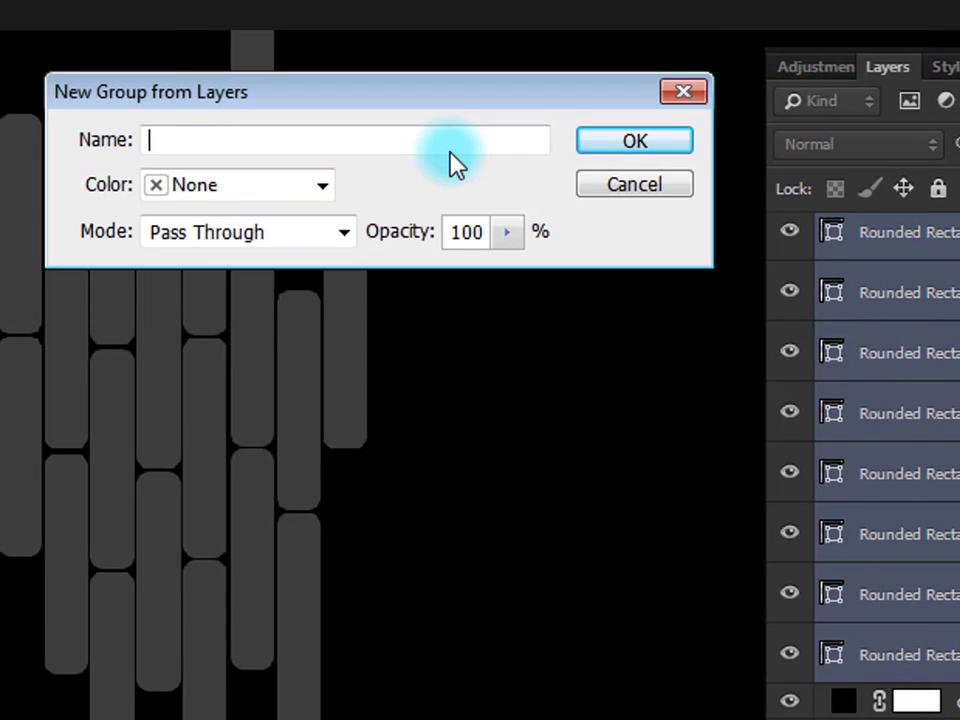
text(stork)
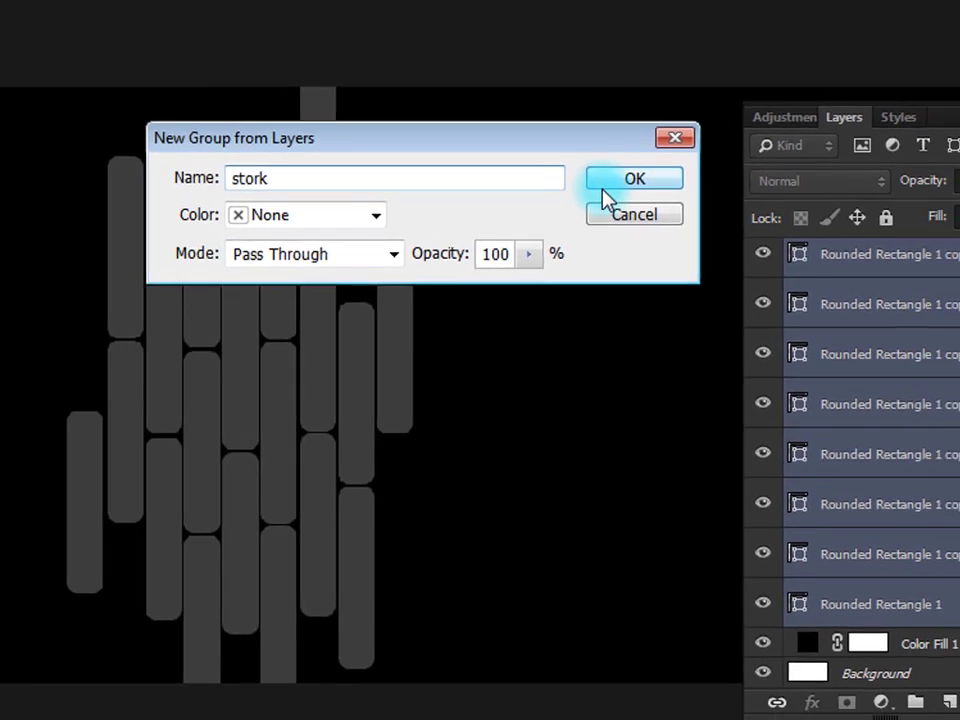
click(634, 141)
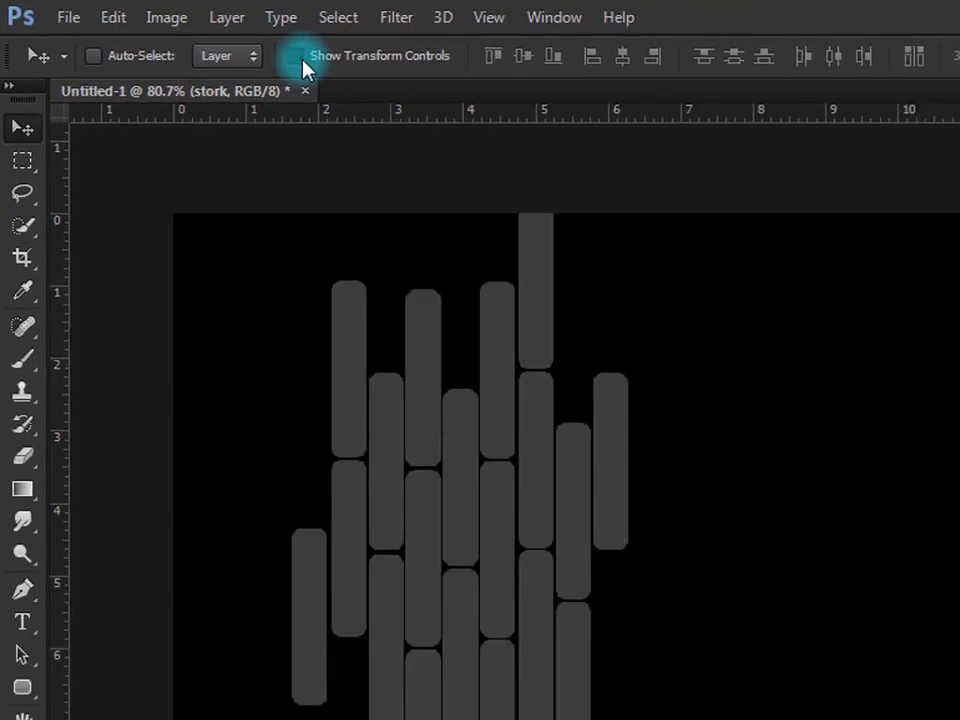
Show transform controls for the stork group, rotate it to about -35° and move it toward the right half of the canvas
click(450, 87)
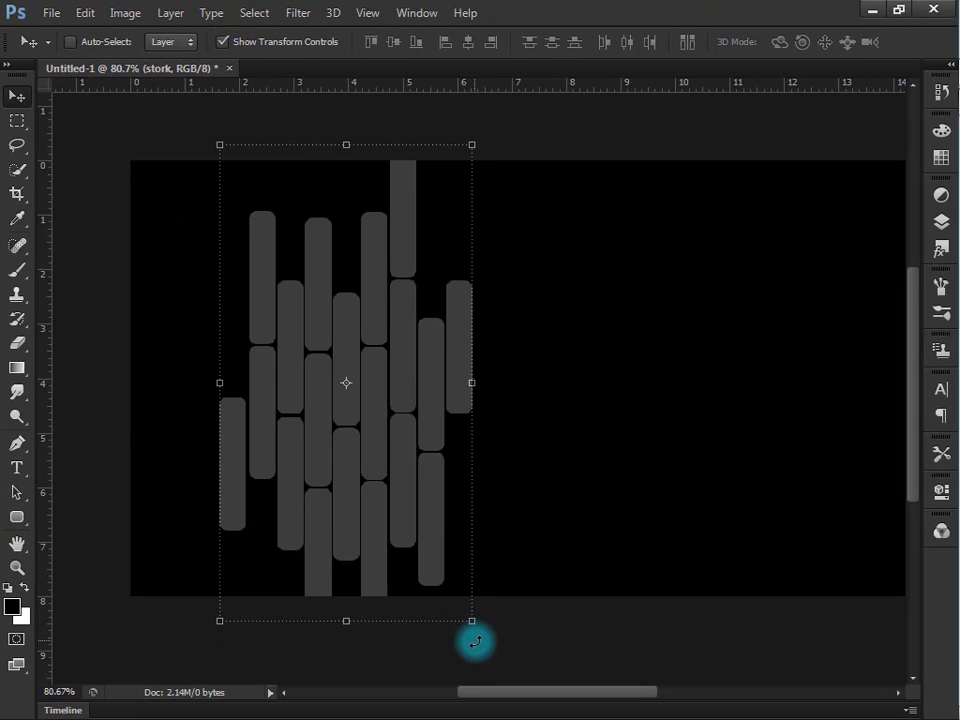
drag(478, 642, 572, 505)
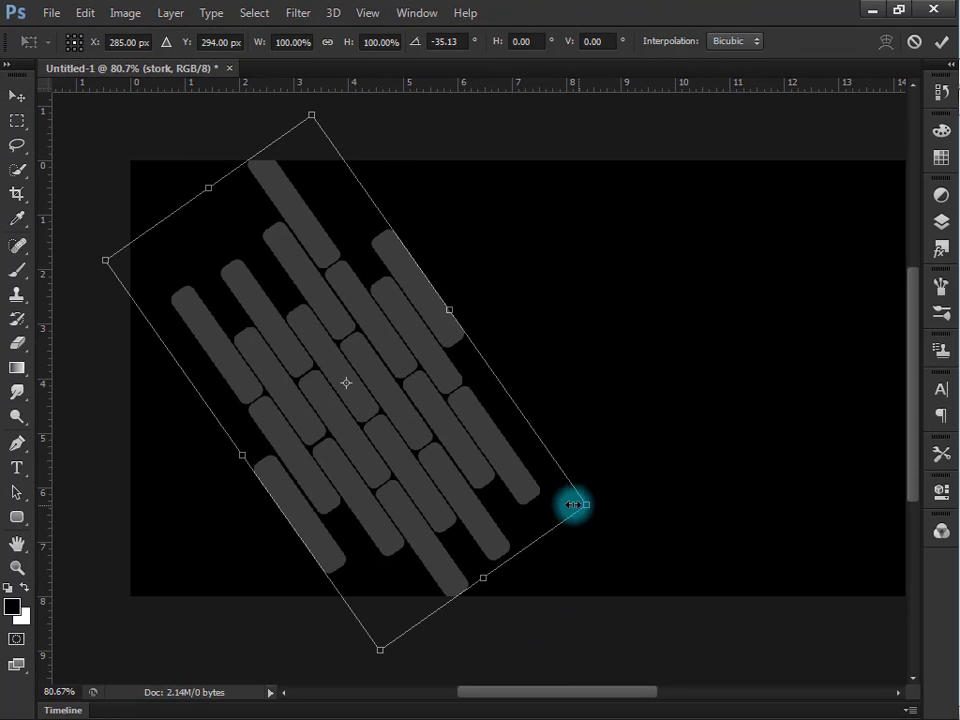
drag(395, 385, 756, 426)
scroll(415, 418, down, 1)
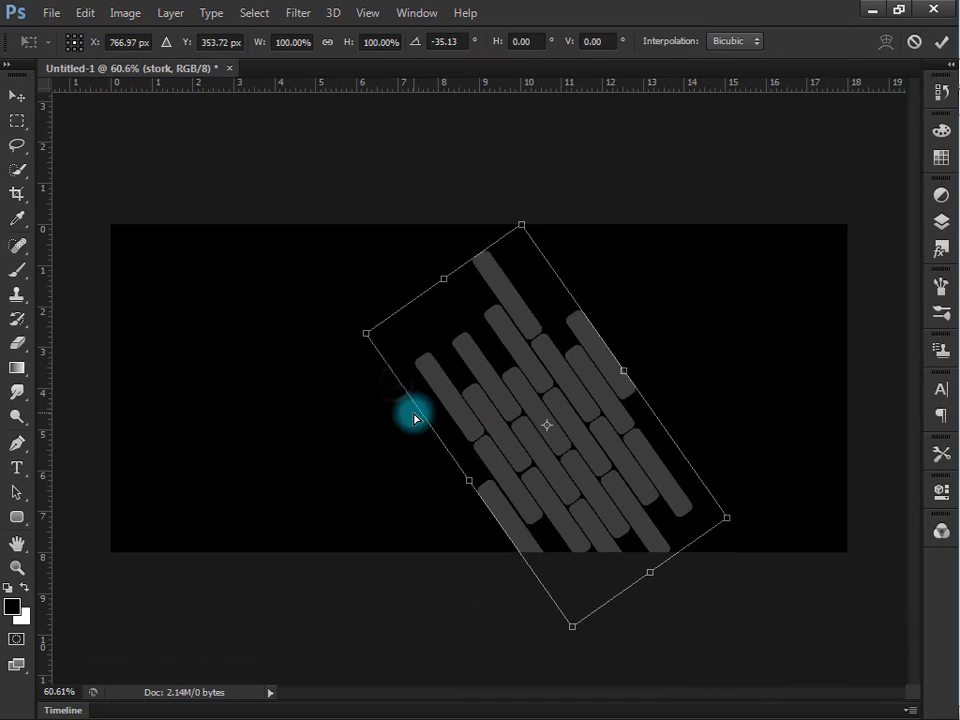
Enlarge the stork group to about 196% width and 139% height and position it over the right half of the canvas
drag(587, 432, 821, 384)
drag(658, 288, 607, 228)
drag(647, 456, 589, 499)
drag(671, 508, 671, 450)
scroll(639, 467, up, 2)
scroll(672, 467, down, 1)
drag(557, 446, 520, 480)
drag(797, 567, 836, 621)
drag(838, 293, 872, 269)
drag(761, 345, 733, 388)
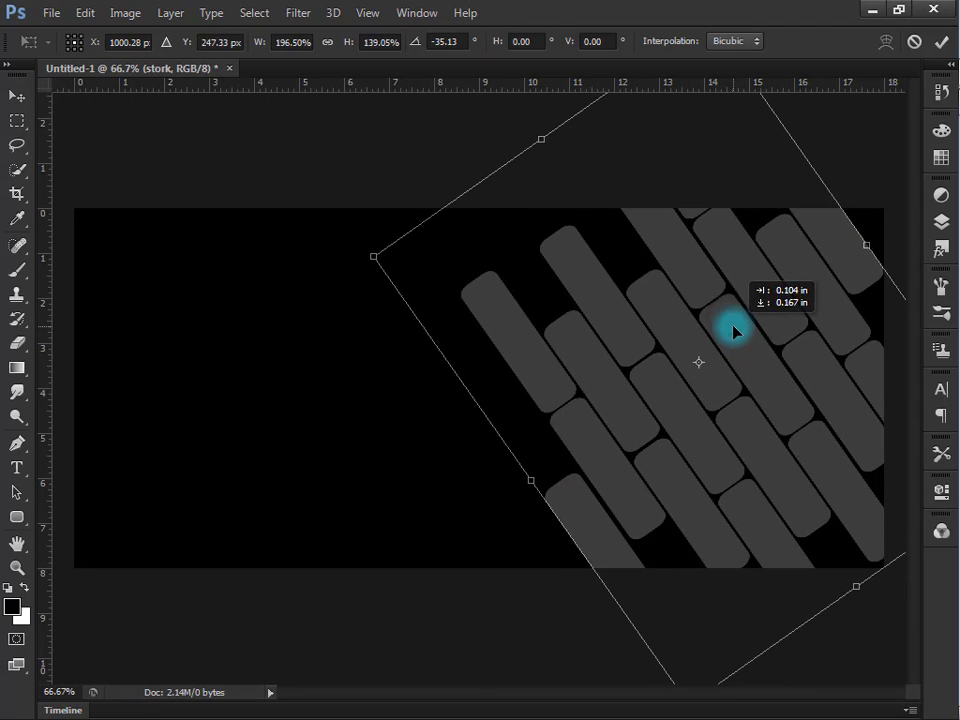
Stretch the stork group to about 203% width and 143% height, shift it up and left, and apply the transform
drag(536, 132, 533, 127)
drag(799, 272, 847, 283)
drag(665, 615, 655, 624)
drag(749, 493, 703, 454)
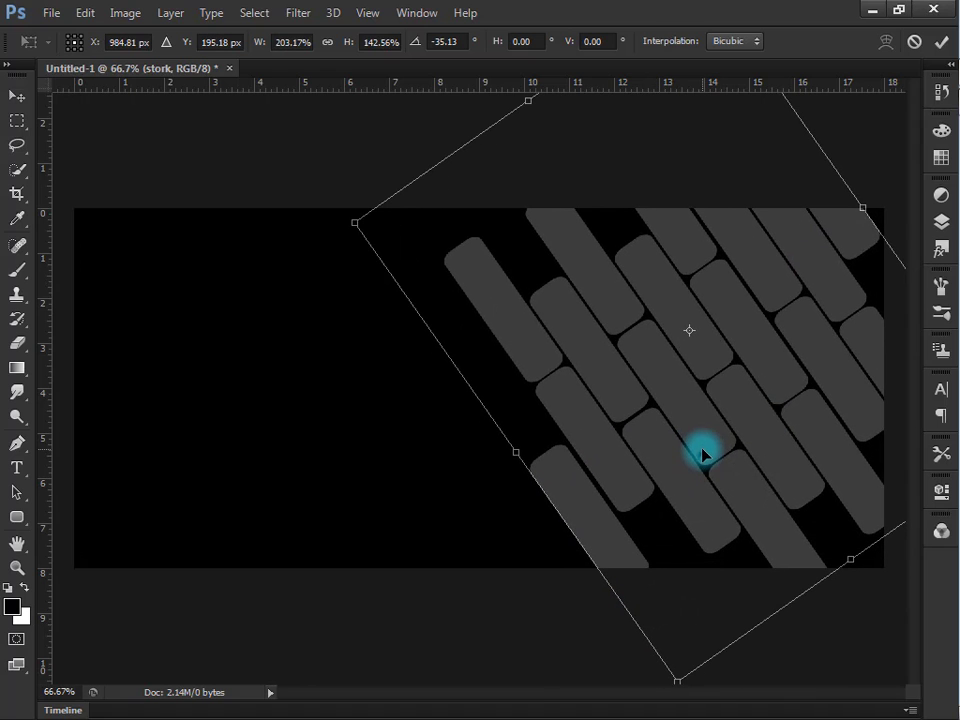
click(938, 41)
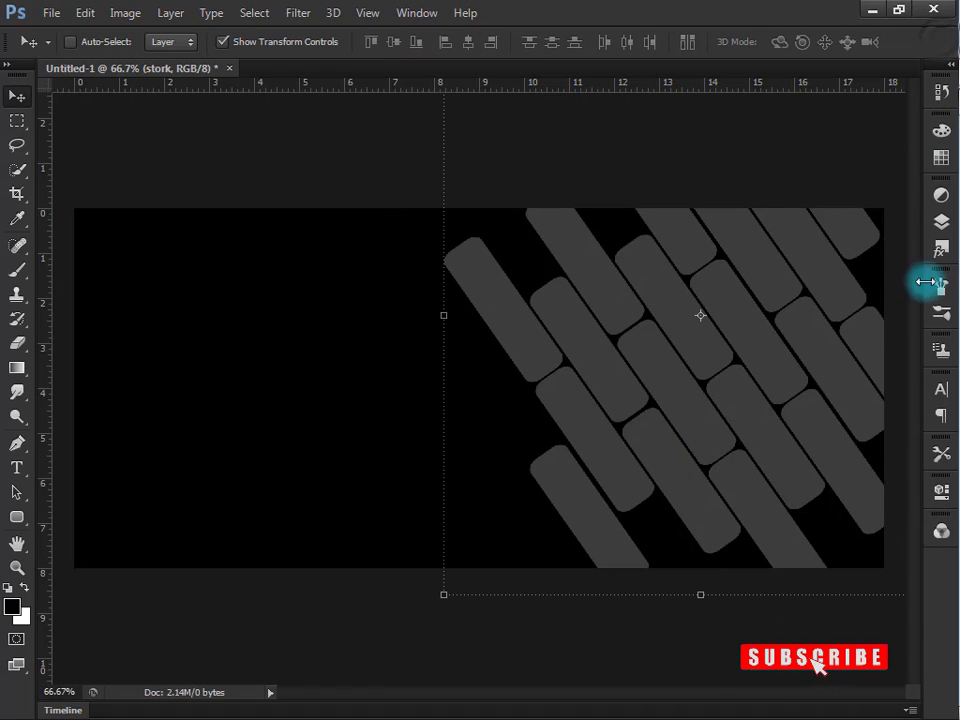
Draw a separate vertical rounded rectangle about 65 by 230 px and move it to the gap at the pattern's bottom edge
click(943, 222)
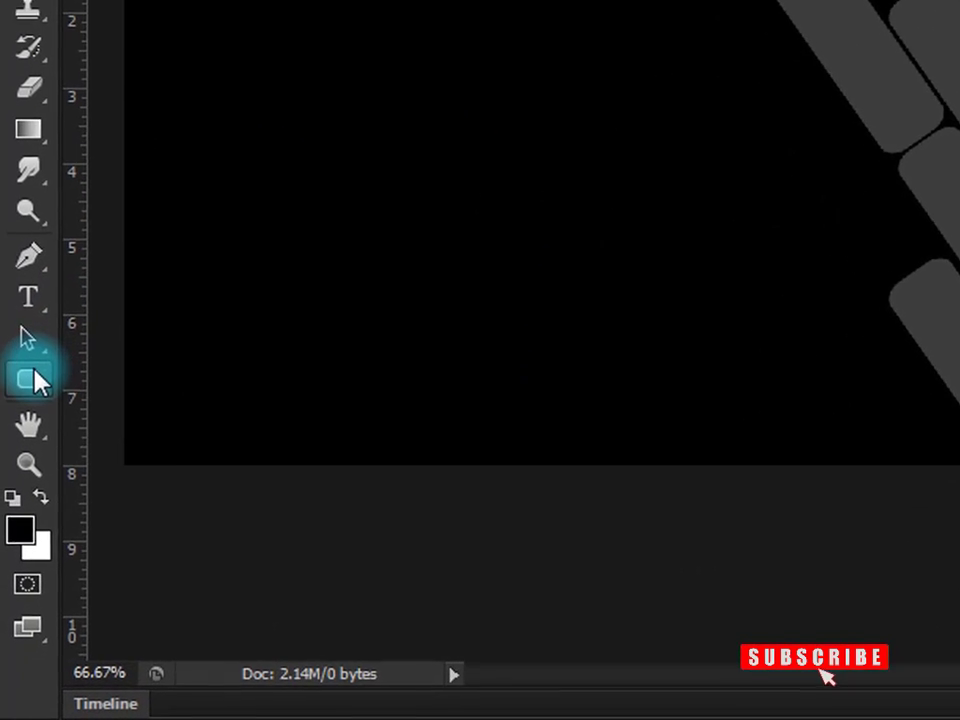
click(17, 517)
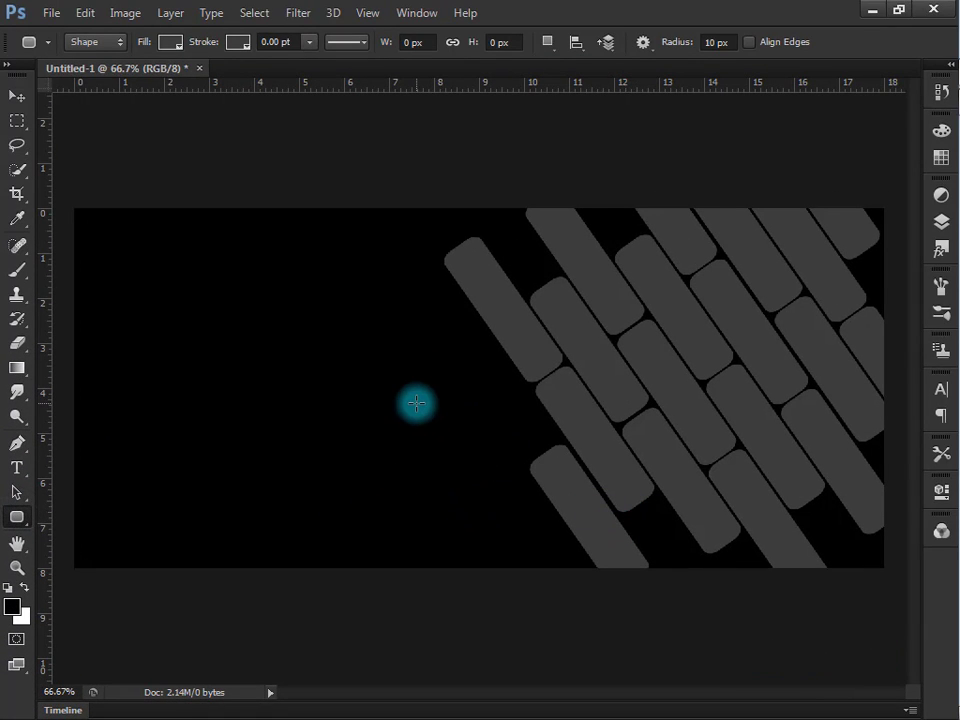
drag(416, 403, 456, 546)
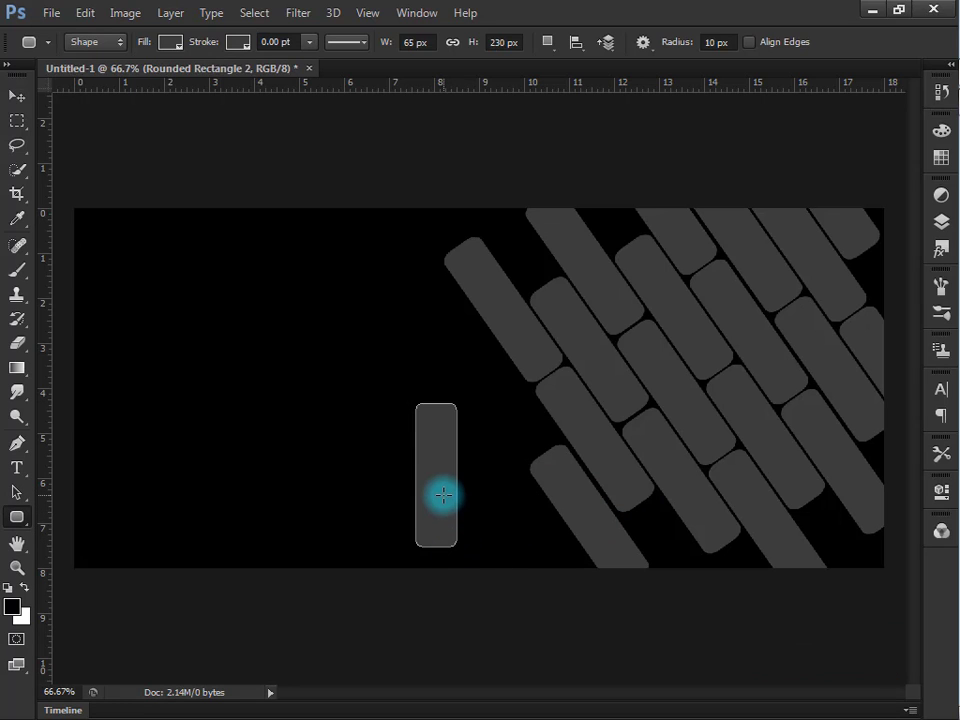
drag(443, 495, 628, 578)
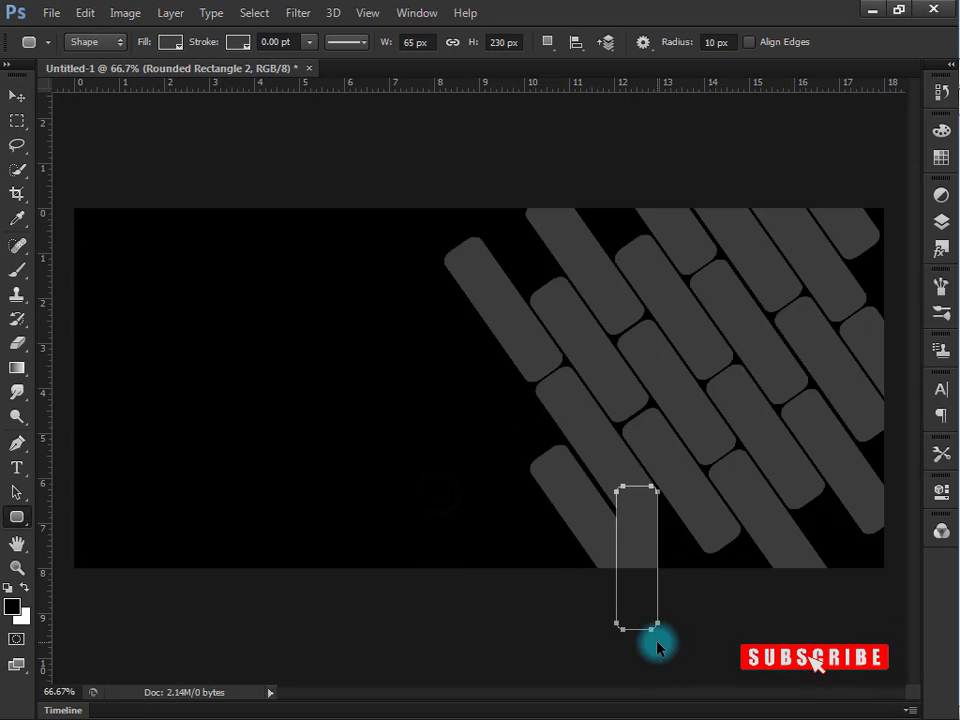
Rotate the new bar to about -36°, widen it to about 105% to fit the bottom gap, and apply the transform
key(ctrl+t)
drag(664, 654, 703, 671)
drag(637, 590, 668, 583)
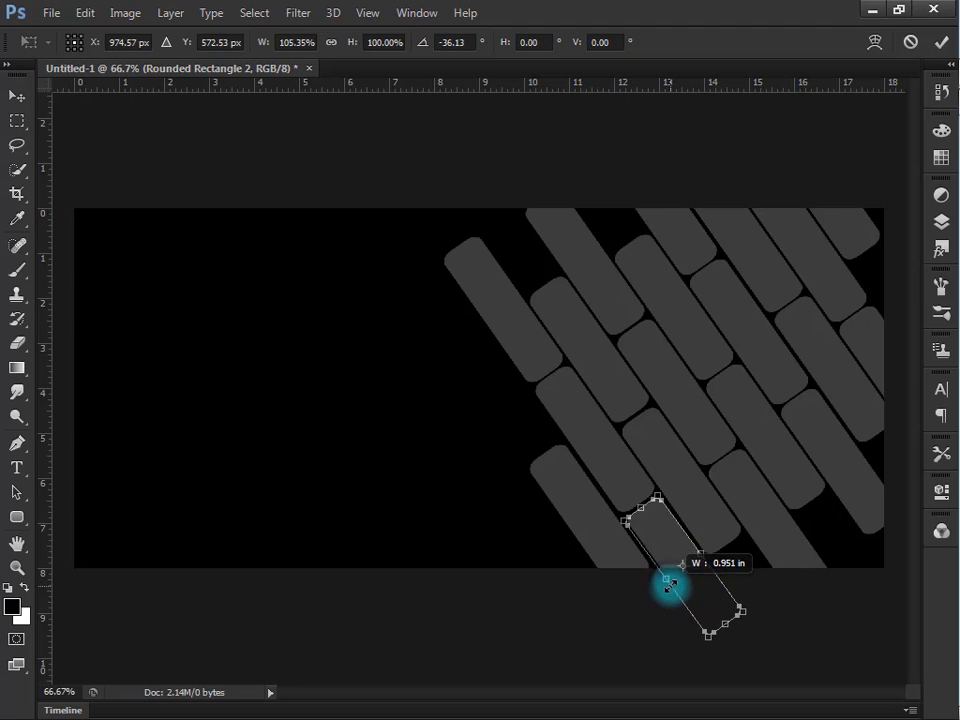
click(936, 46)
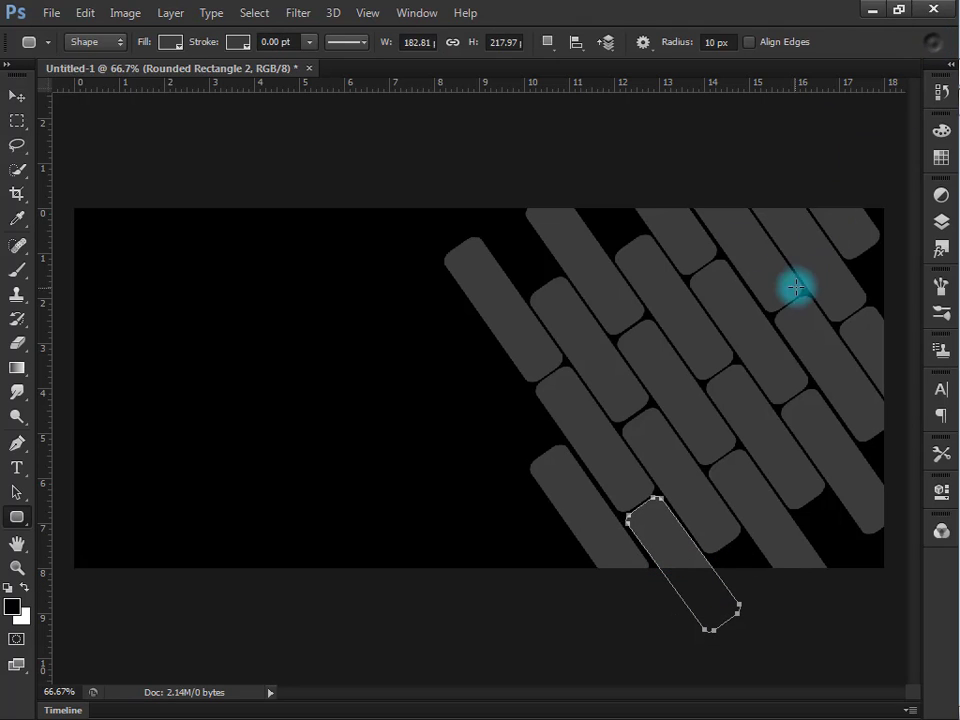
Copy the slanted bar into the empty gap at the pattern's upper-left edge
click(657, 122)
click(443, 305)
click(789, 10)
click(670, 549)
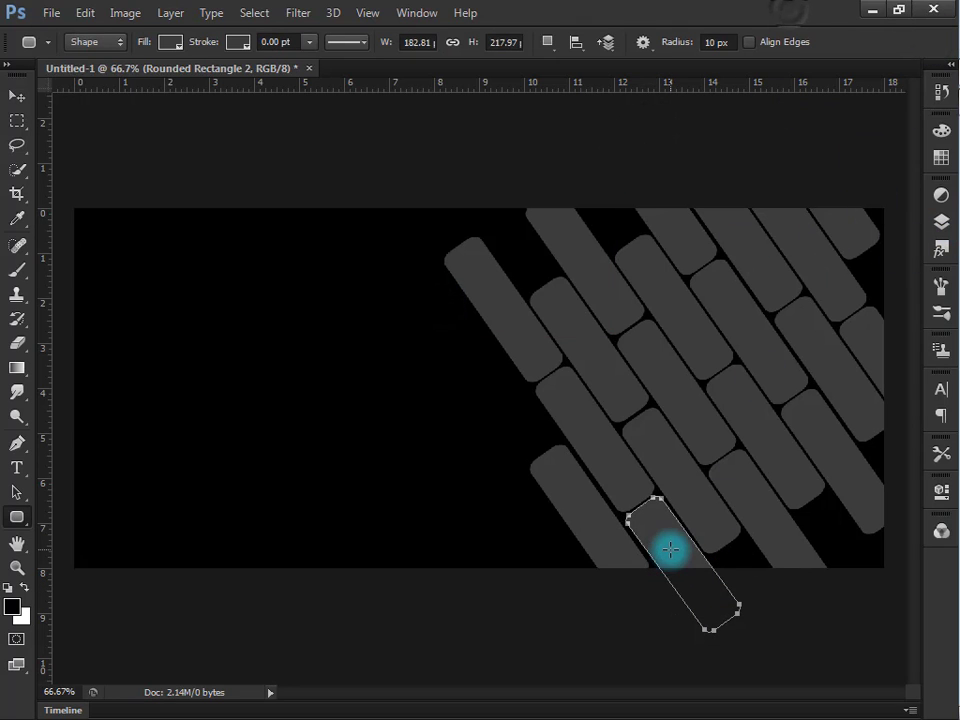
drag(664, 519, 502, 253)
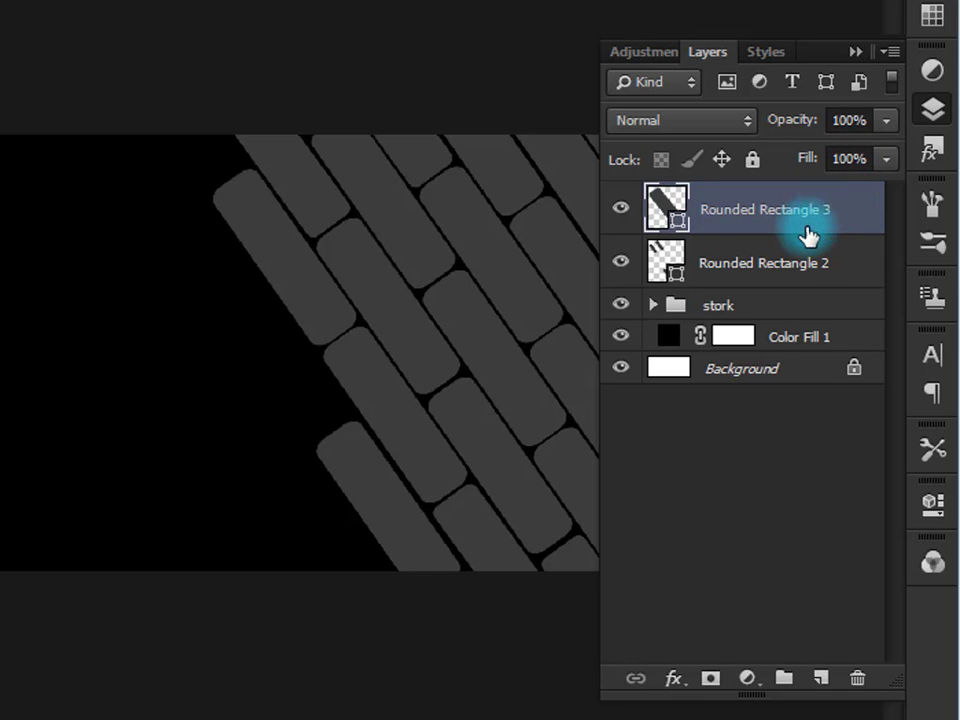
Move the Rounded Rectangle 2 and Rounded Rectangle 3 layers into the stork group
shift+click(808, 263)
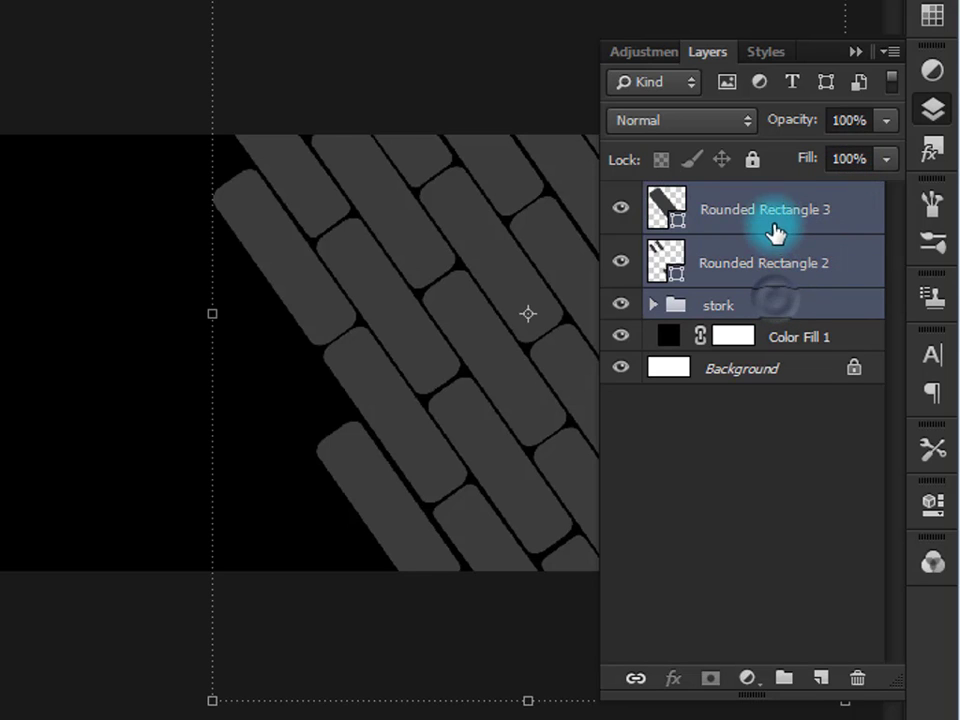
click(771, 211)
shift+click(760, 242)
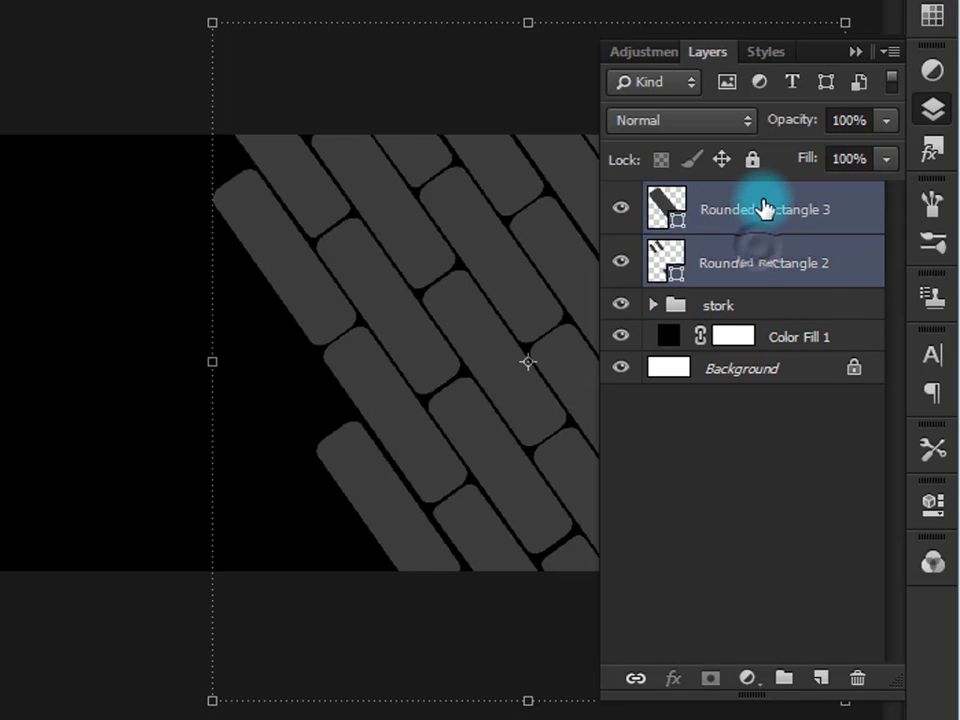
drag(760, 208, 738, 305)
click(741, 313)
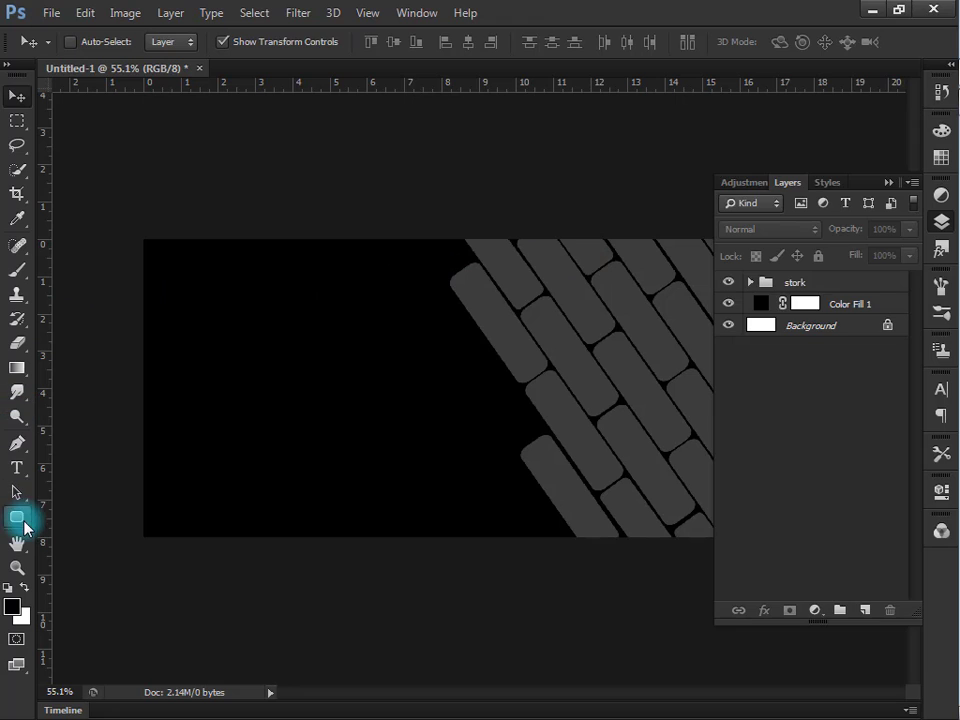
Draw a rounded rectangle in the black area beside the bar pattern, rotate it about -54° and pull its lower corner to form a diamond
click(17, 517)
drag(317, 293, 450, 339)
key(ctrl+t)
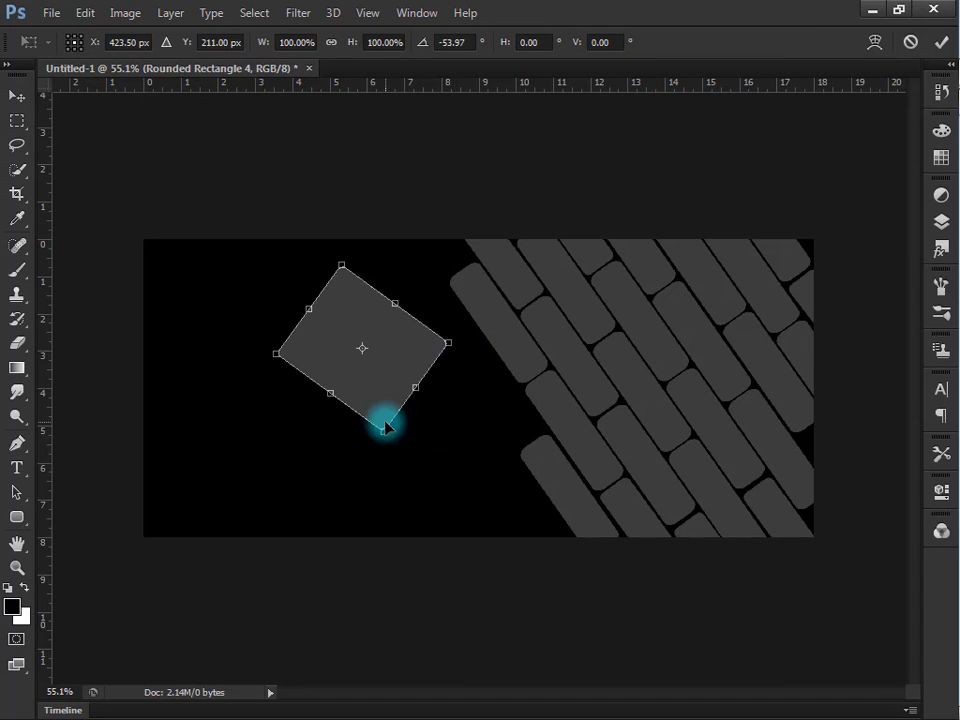
drag(384, 428, 358, 446)
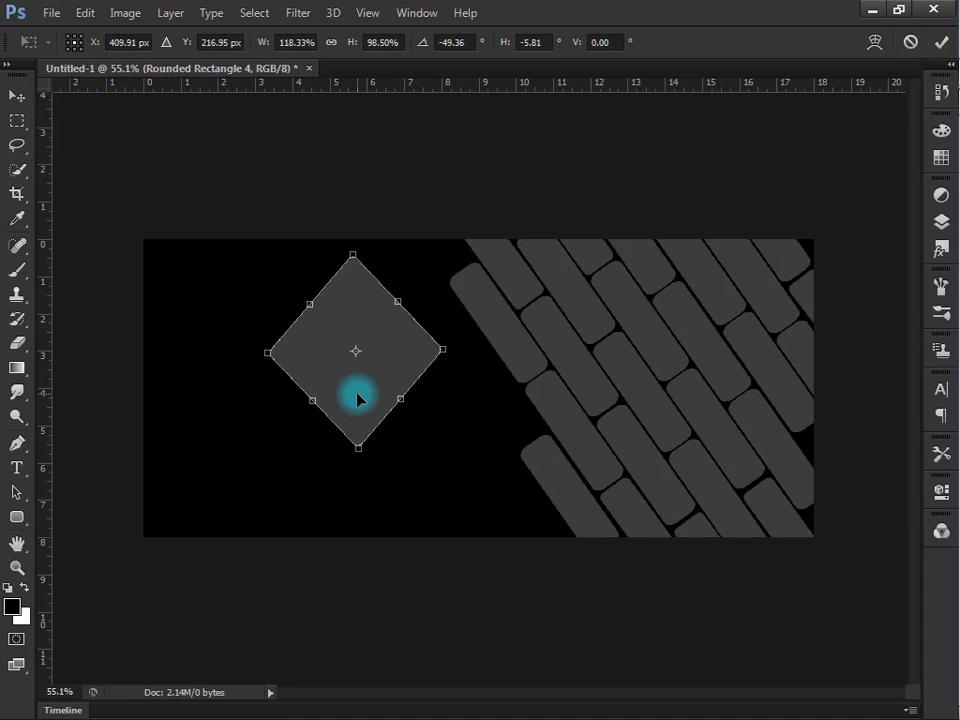
Refine the diamond to about 125% wide, 100% high and -48° rotation, place it near the canvas's upper edge, and apply the transform
drag(358, 399, 368, 391)
drag(470, 346, 483, 356)
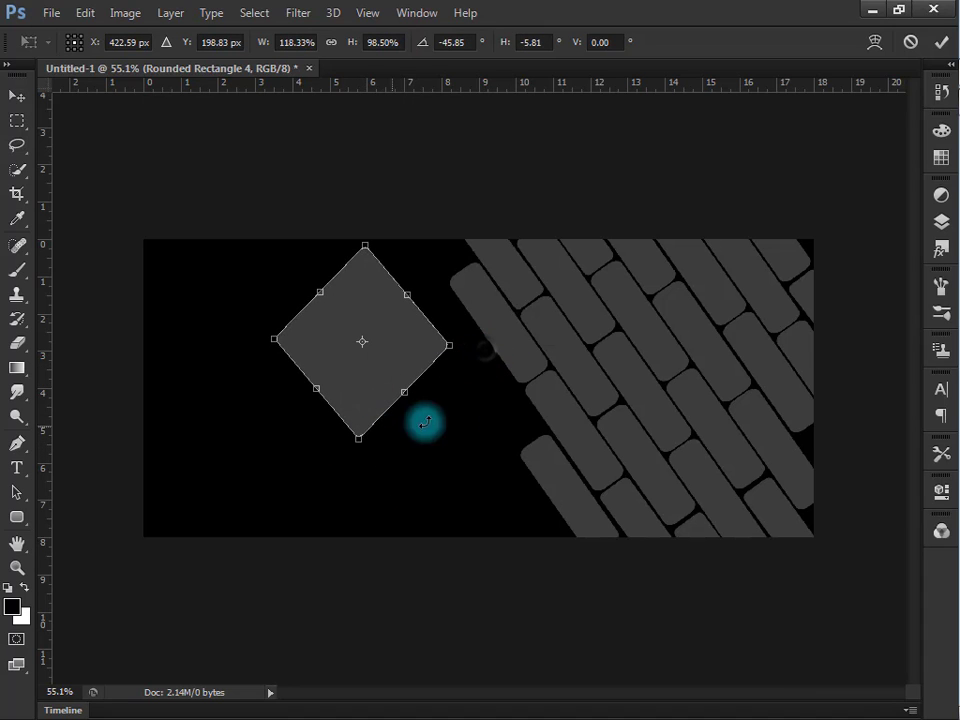
drag(358, 443, 356, 444)
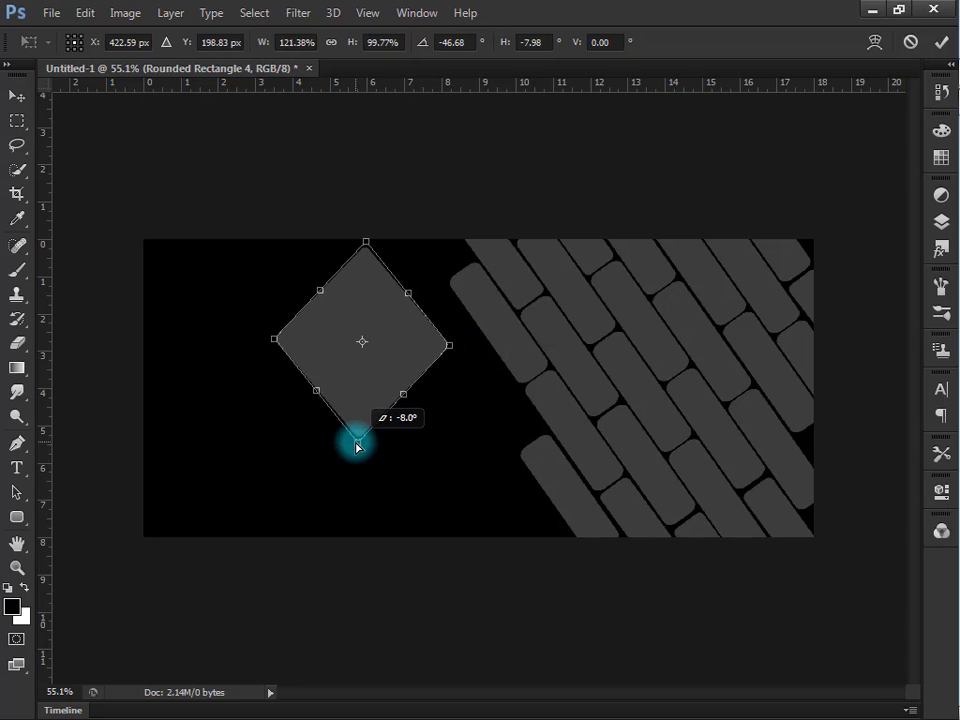
drag(274, 339, 265, 341)
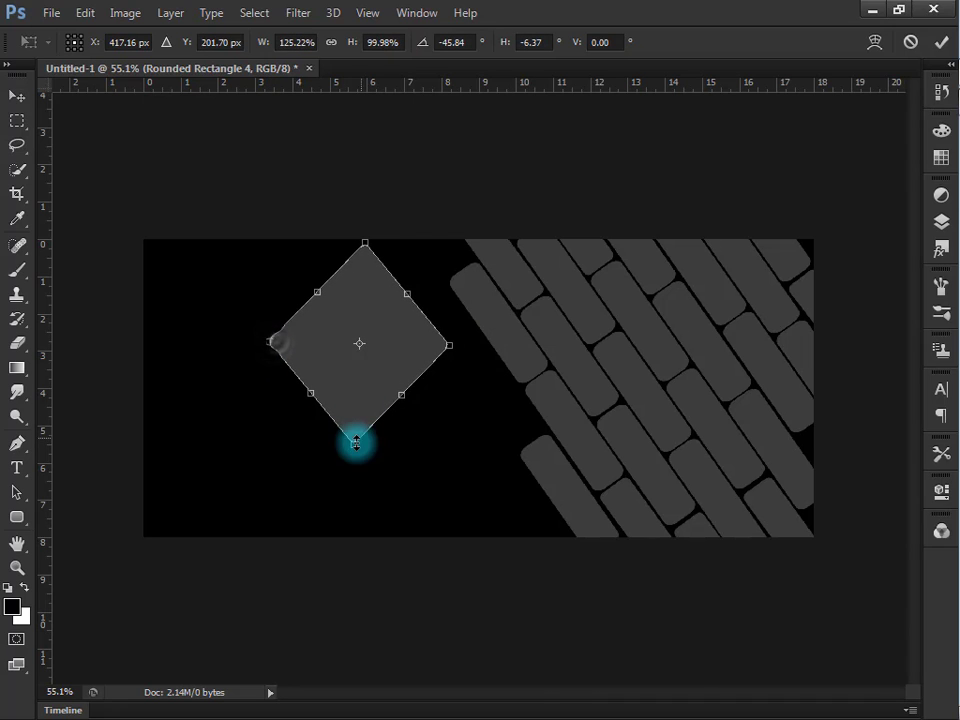
drag(401, 394, 401, 395)
drag(360, 486, 365, 488)
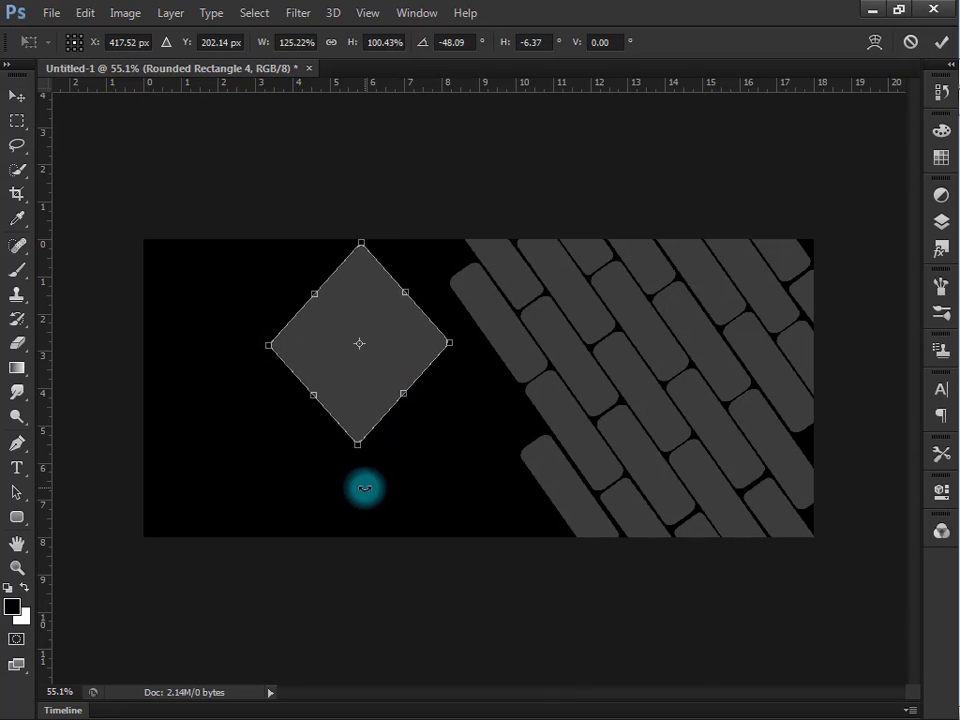
click(945, 45)
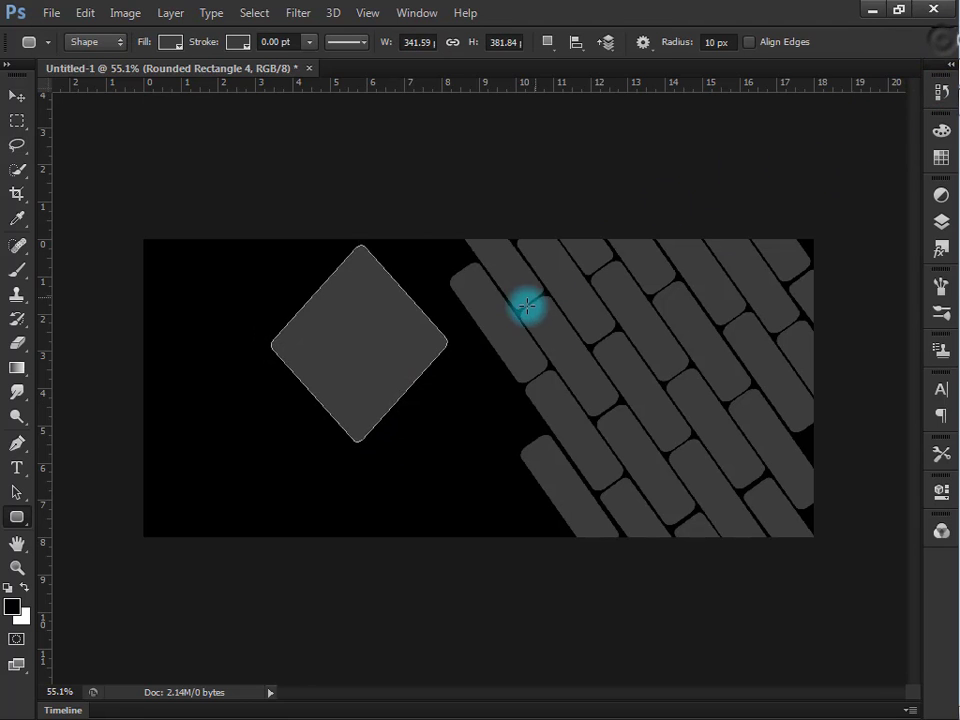
Duplicate the Rounded Rectangle 4 diamond layer
scroll(522, 330, down, 5)
scroll(522, 330, up, 5)
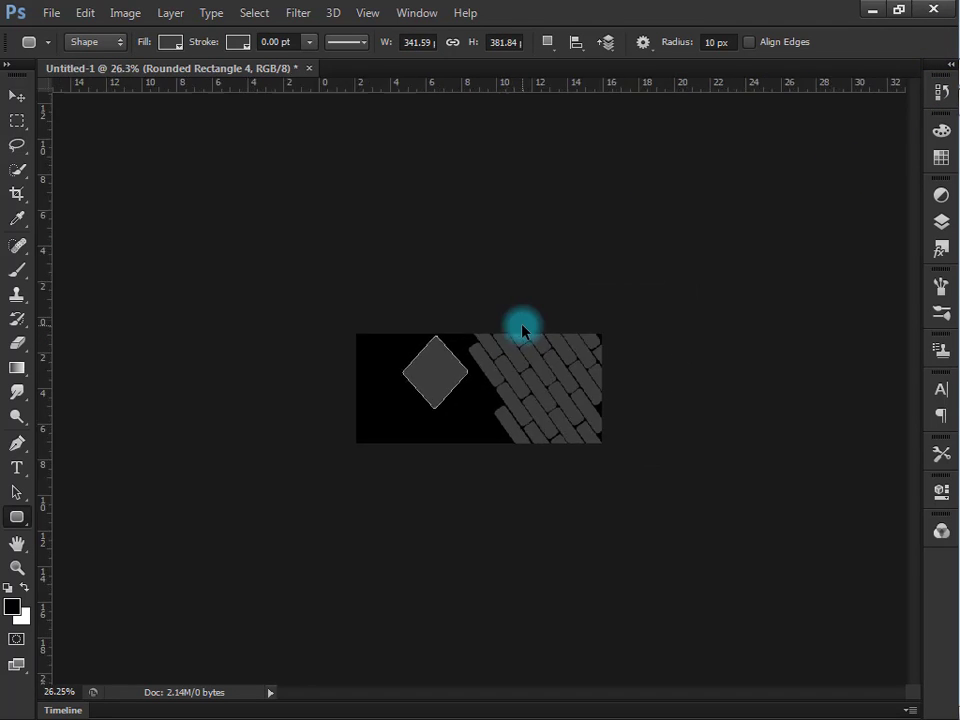
scroll(522, 330, up, 2)
scroll(522, 330, down, 1)
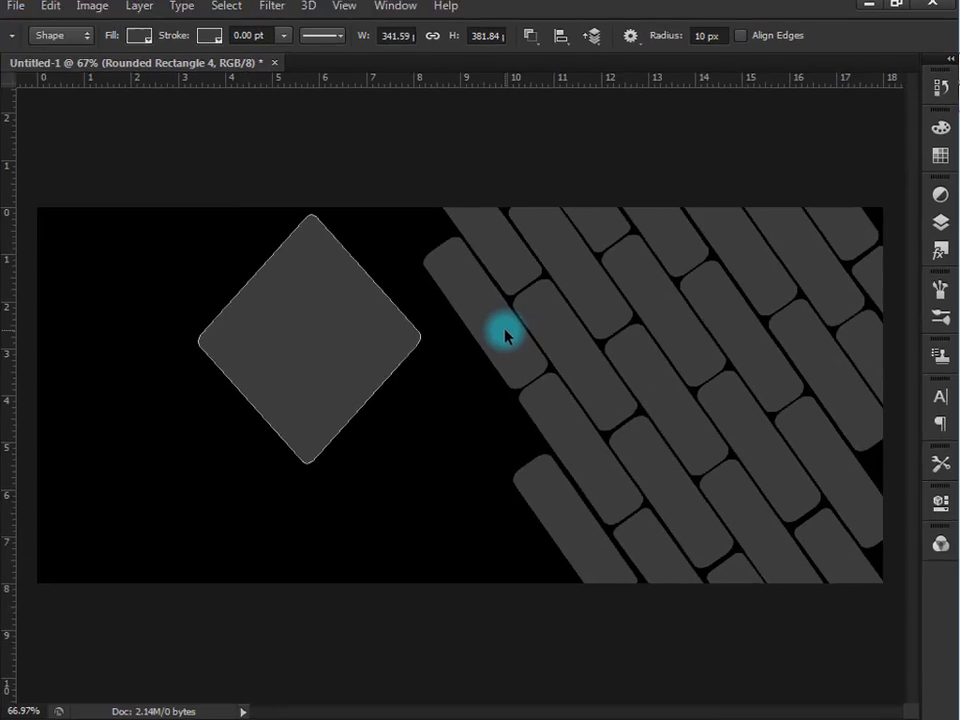
click(929, 238)
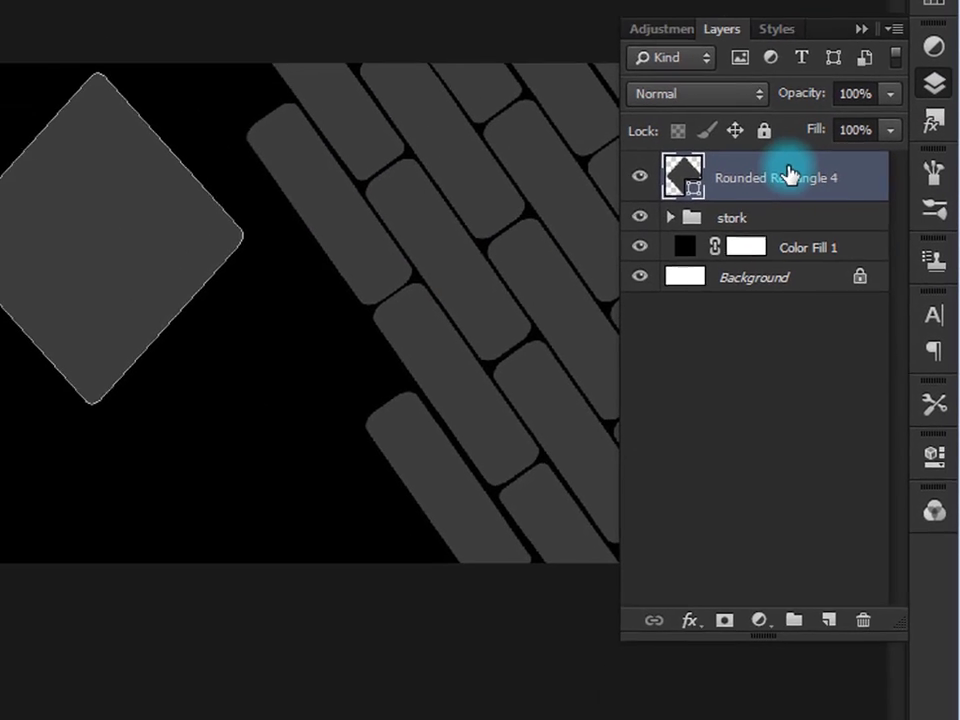
drag(752, 327, 809, 719)
drag(838, 576, 834, 574)
click(756, 155)
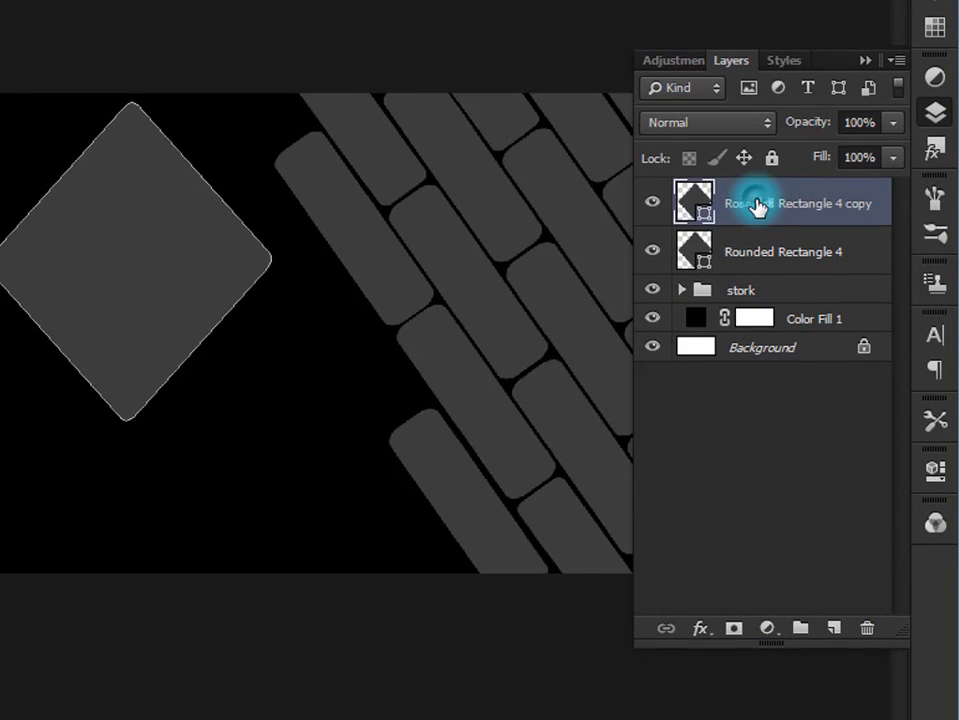
Set the fill color of the original Rounded Rectangle 4 diamond to yellow ffff33
click(725, 258)
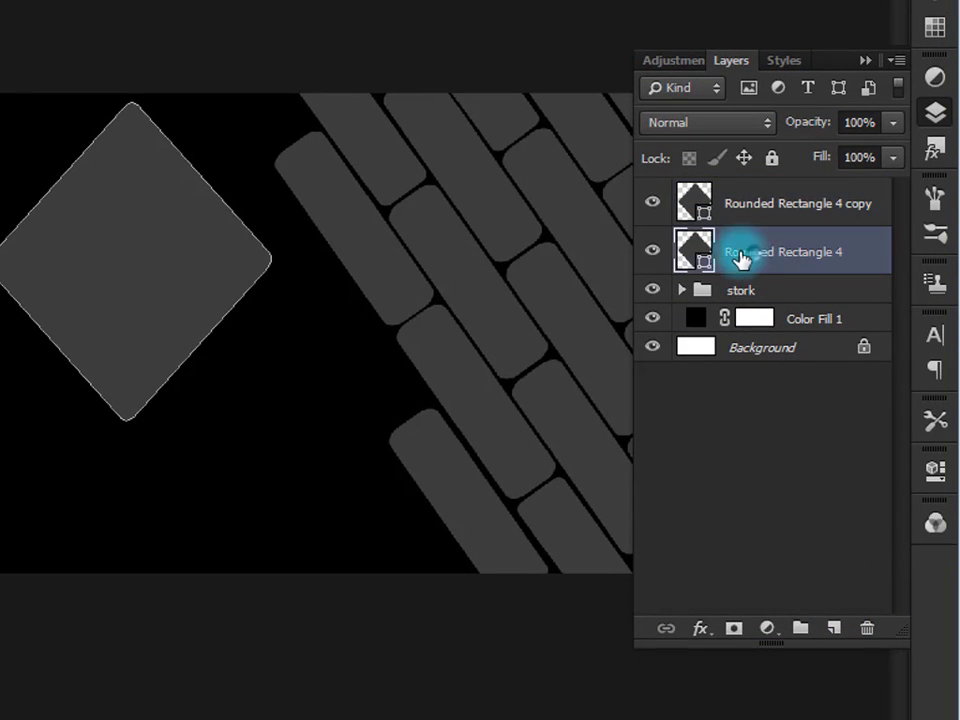
click(692, 250)
double_click(692, 250)
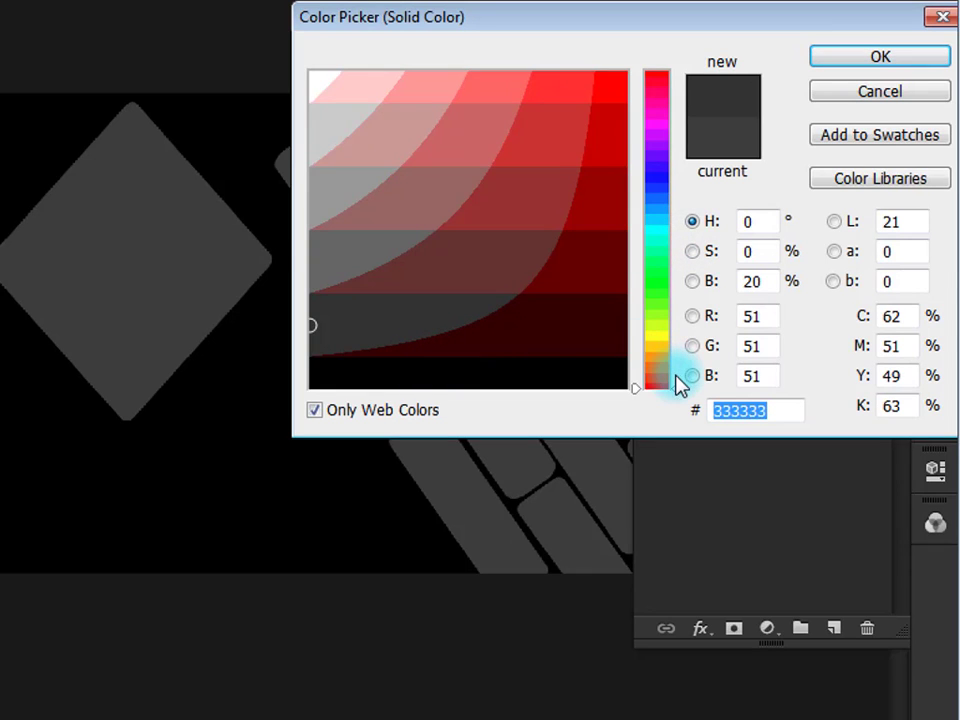
drag(677, 392, 681, 341)
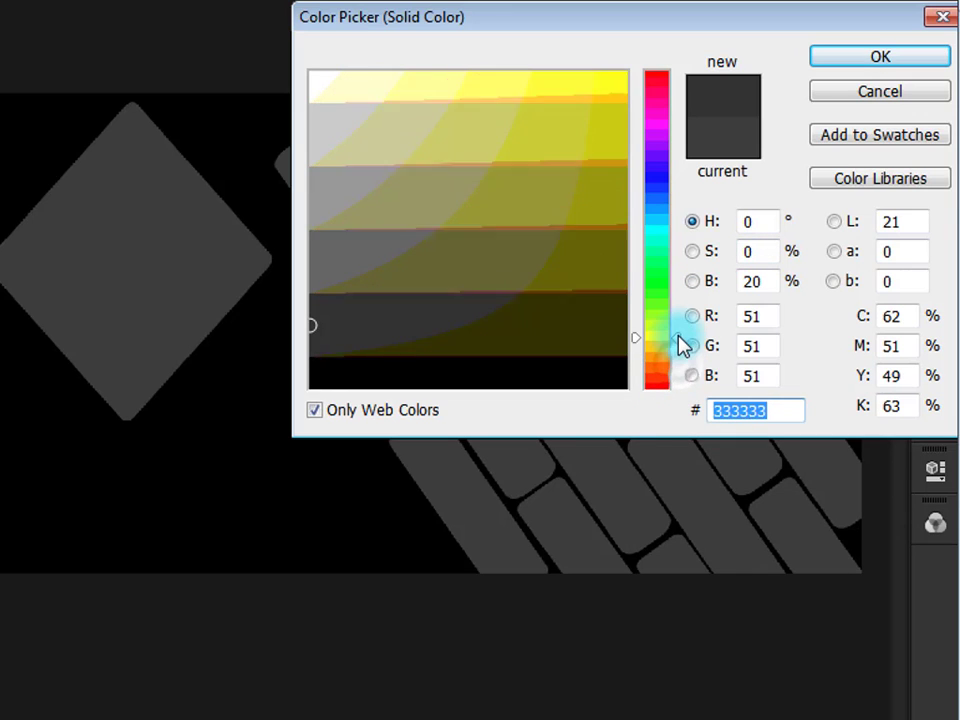
click(587, 86)
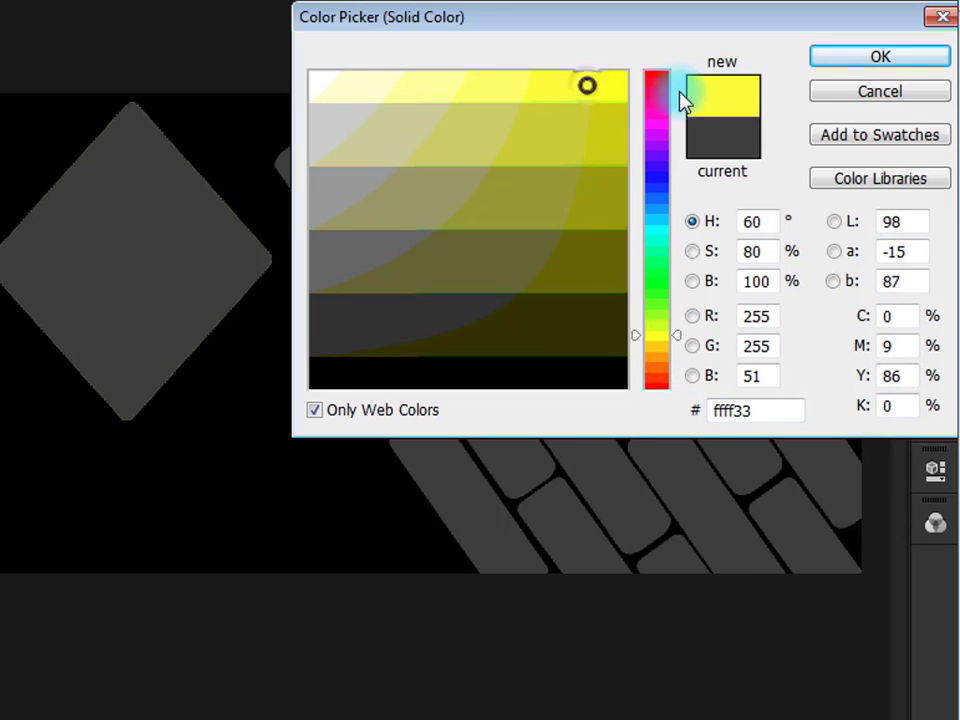
click(848, 58)
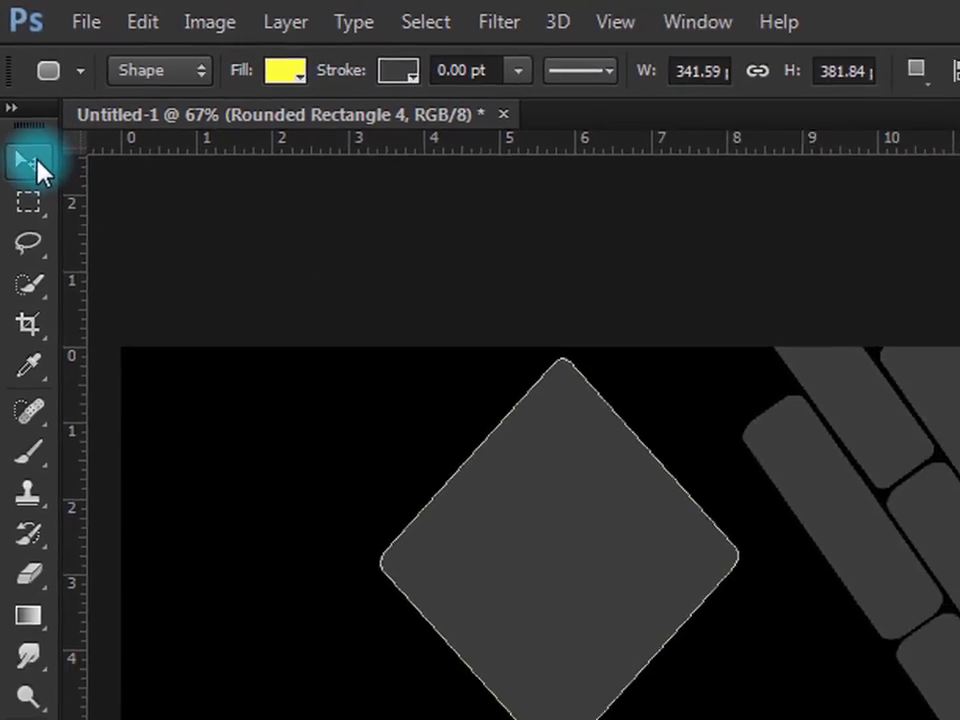
Shift the yellow diamond slightly down to form a lower rim under the gray diamond, and turn off the transform controls
click(37, 162)
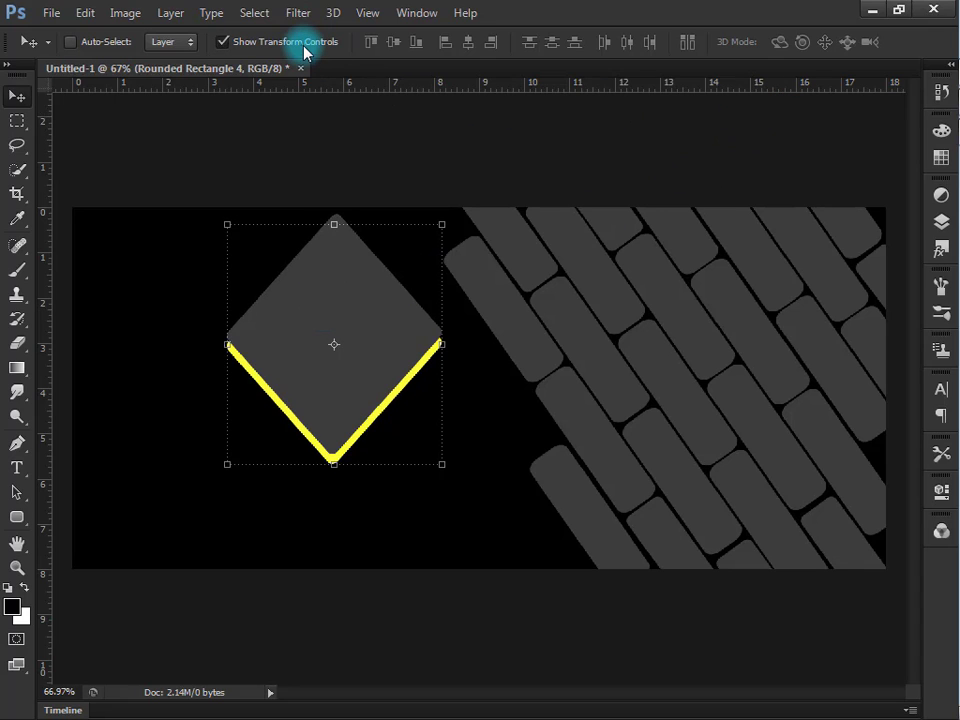
scroll(424, 249, down, 2)
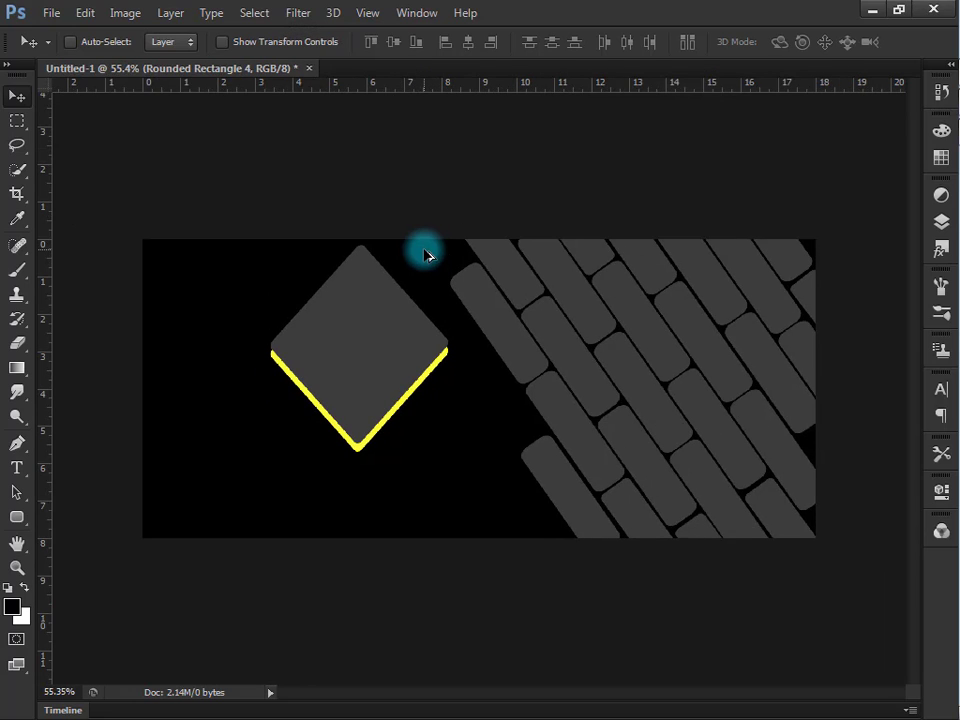
scroll(425, 250, up, 1)
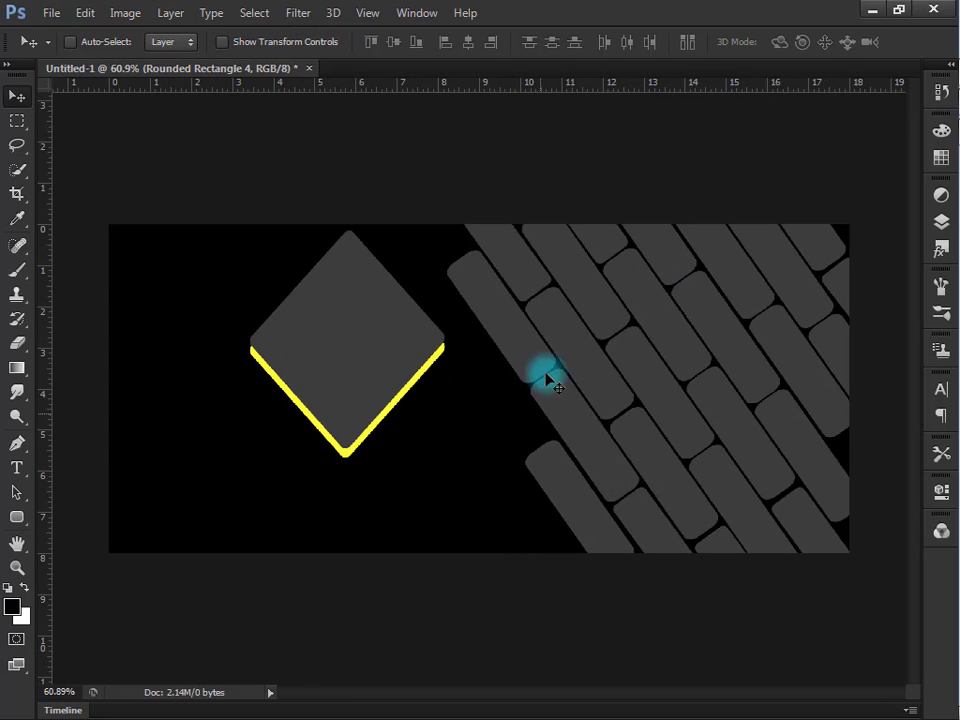
Place the photo "best" from the Adobe Photoshop___EDIT___PIK folder directly above the Rounded Rectangle 4 copy layer
key(ctrl+j)
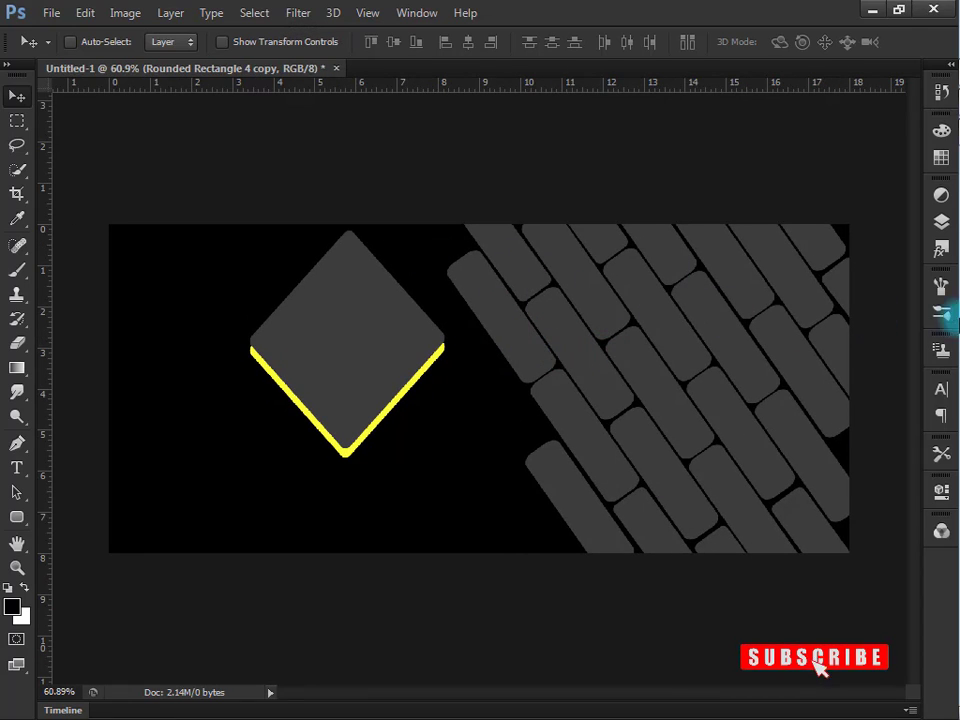
mouse_move(955, 295)
click(948, 137)
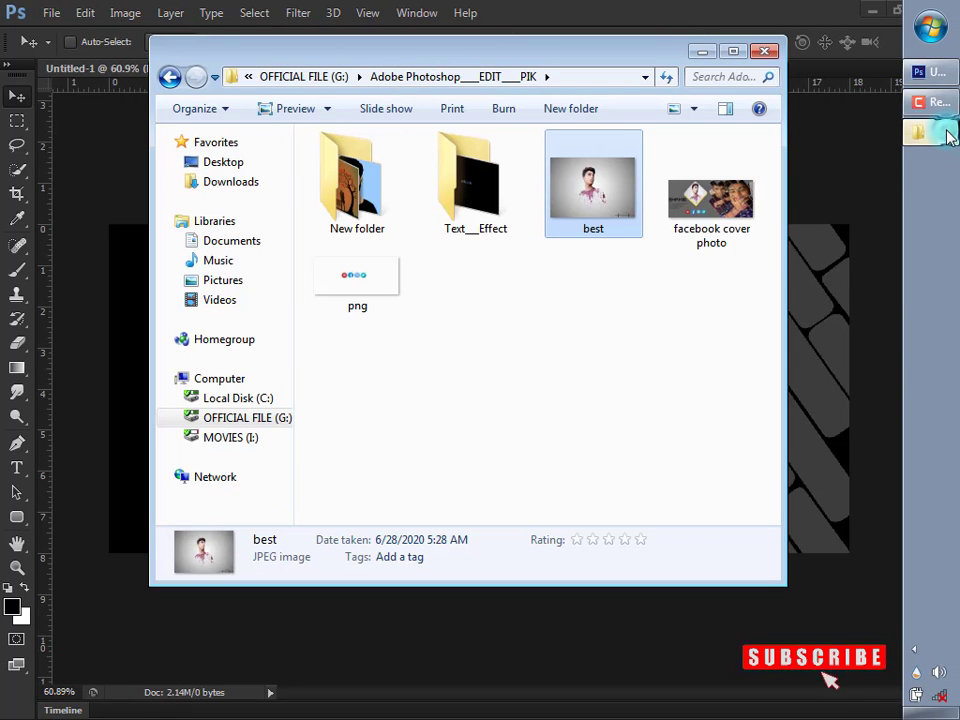
drag(626, 219, 821, 349)
Scale the placed photo to about 76% by 81%, position it over the diamond, and commit the placement
drag(665, 370, 576, 357)
drag(622, 540, 712, 670)
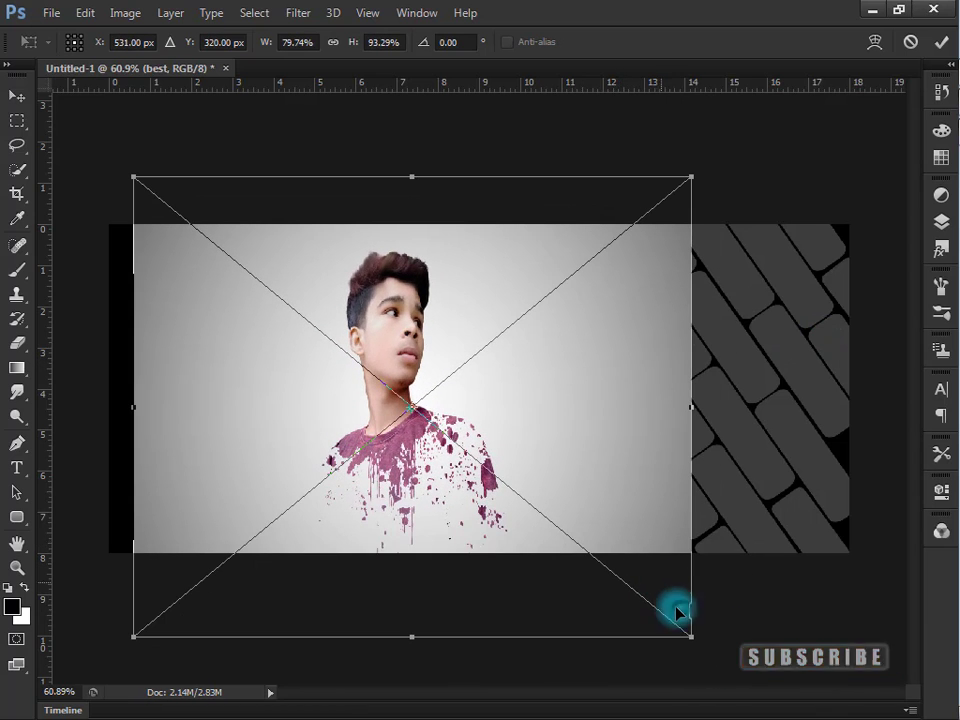
drag(678, 612, 662, 580)
mouse_move(573, 425)
mouse_down()
mouse_move(580, 440)
mouse_move(572, 418)
mouse_up()
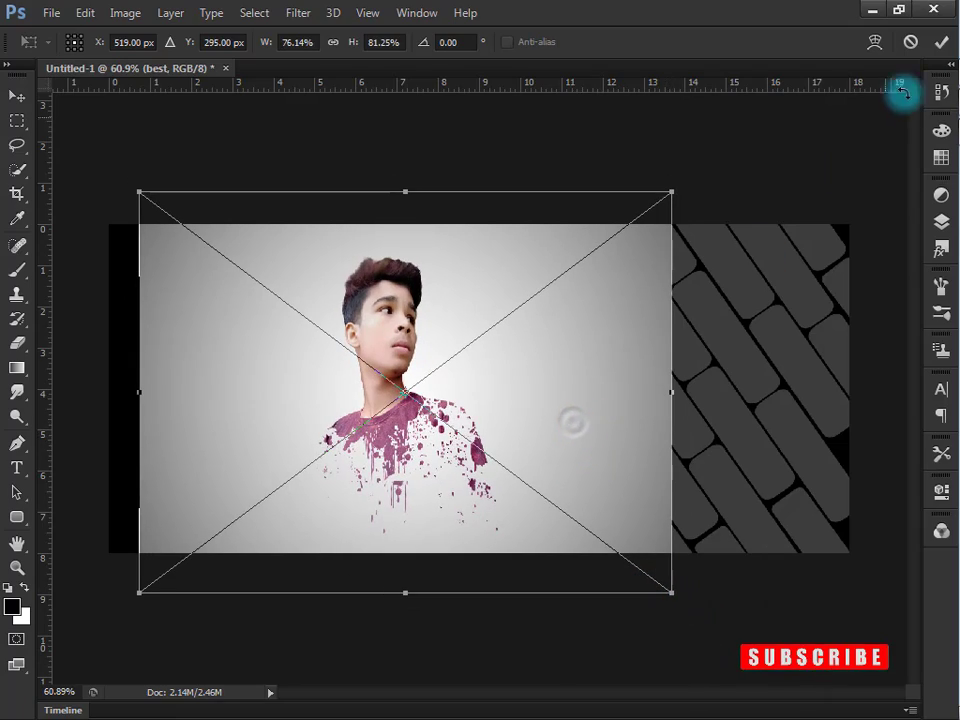
click(941, 42)
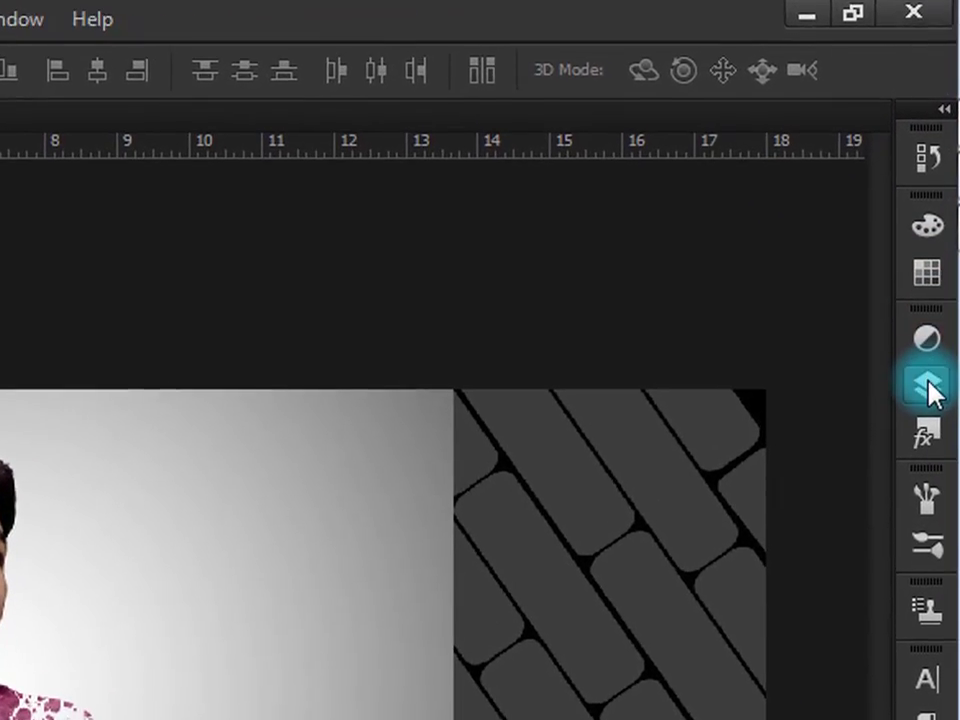
Clip the best photo layer to the gray diamond and move the portrait's face into the diamond
click(932, 326)
right_click(770, 419)
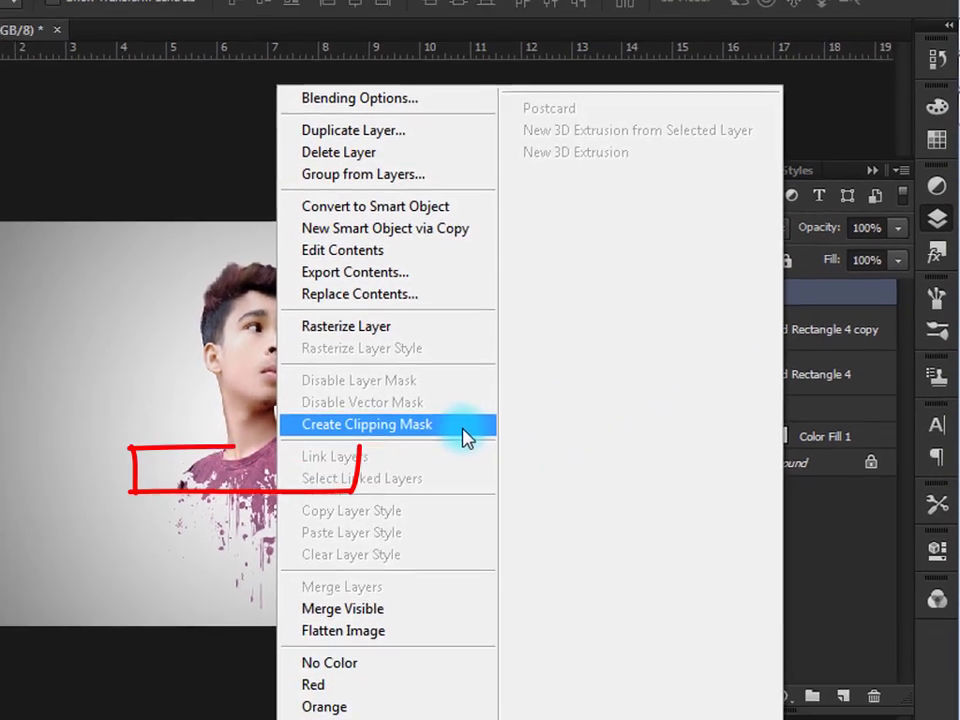
click(325, 467)
drag(345, 279, 360, 343)
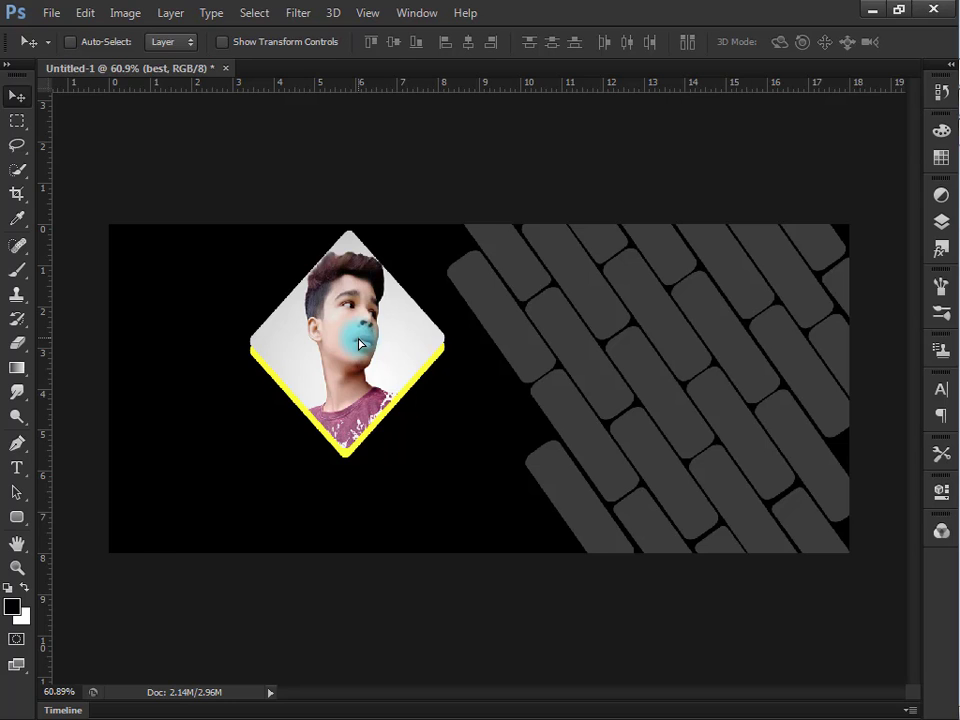
Scale the clipped portrait down to about 59% by 62.5% and reposition it inside the diamond
key(ctrl+t)
drag(630, 590, 529, 521)
drag(443, 435, 467, 430)
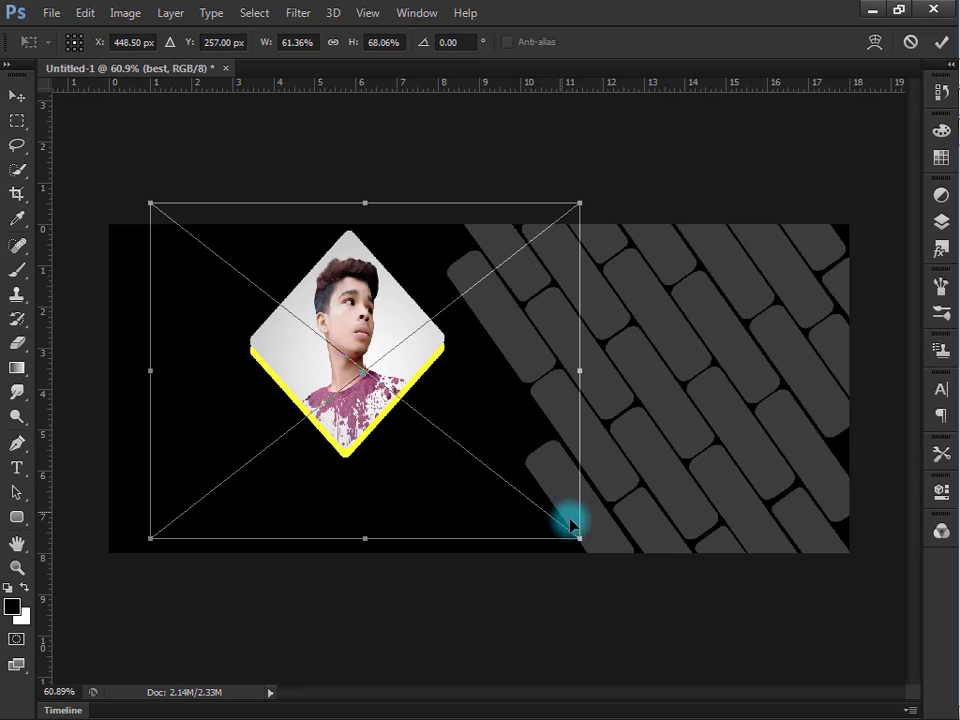
drag(579, 537, 563, 509)
drag(456, 384, 462, 393)
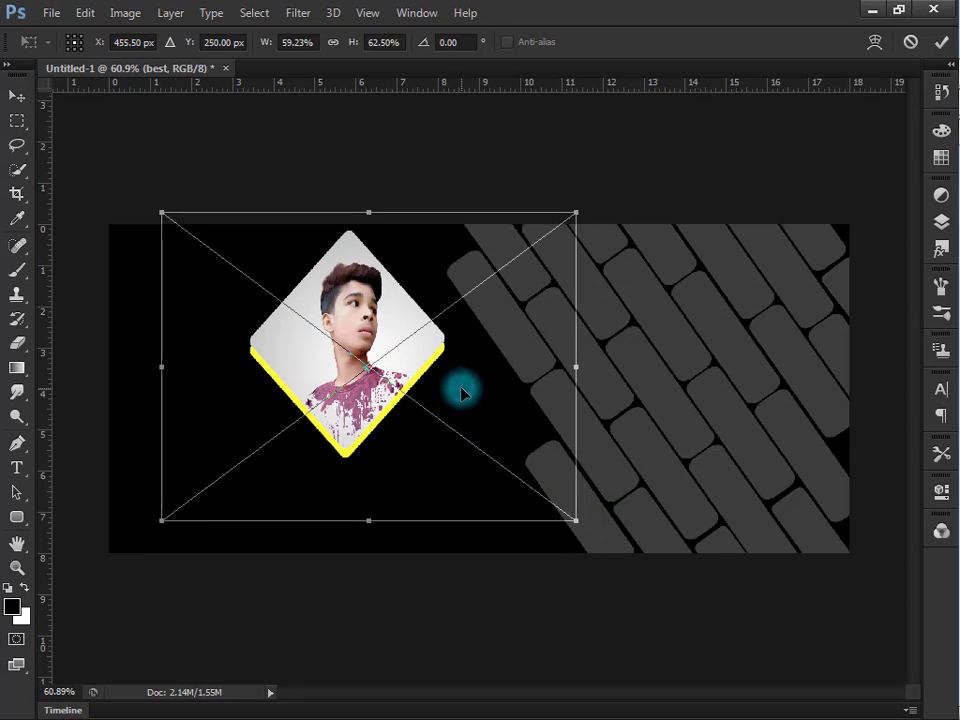
Nudge the clipped portrait 11 px left and 3 px up to center it in the diamond, and apply the transform
key(Left)
key(Left)
key(Left)
key(Left)
key(Left)
key(Left)
key(Left)
key(Left)
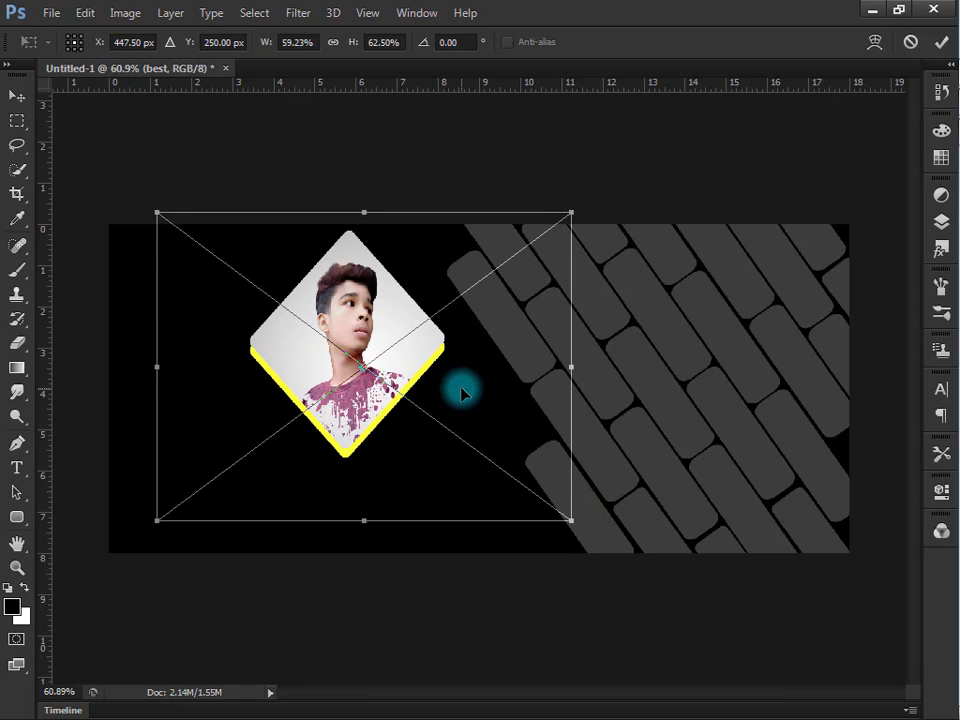
key(Up)
key(Up)
key(Up)
key(Left)
key(Left)
key(Left)
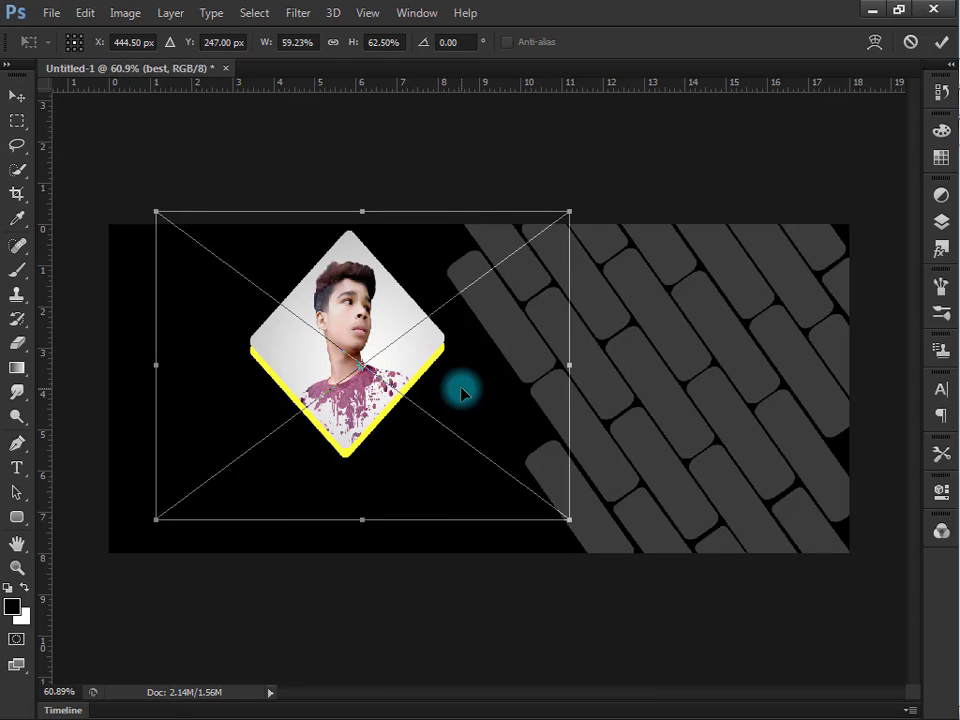
click(942, 42)
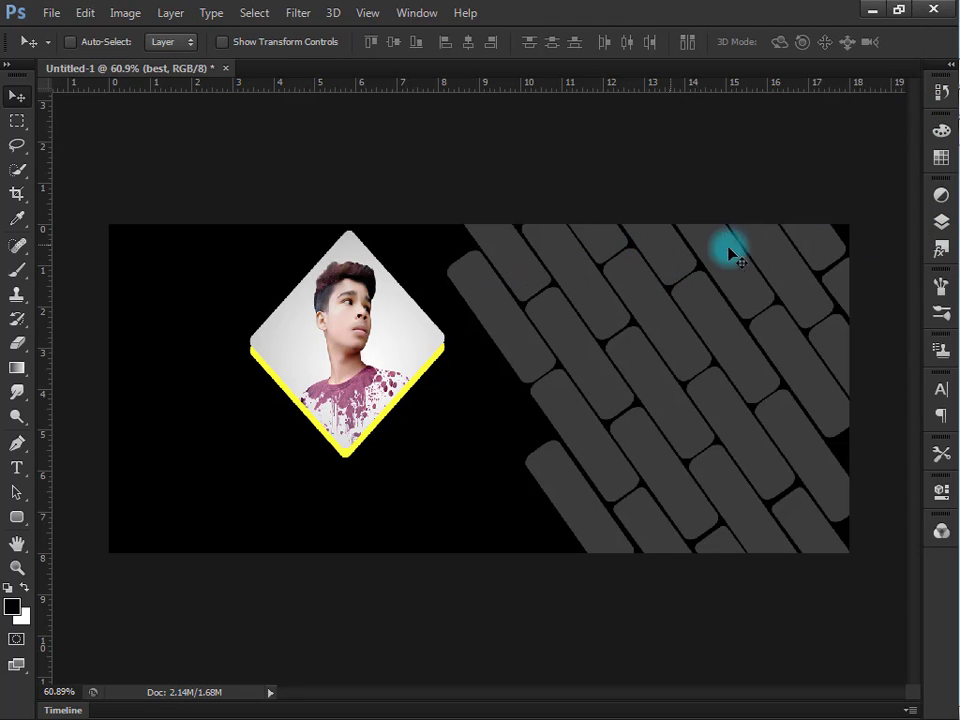
Place the photo "google boy" from the file browser window into the cover document
mouse_move(955, 190)
click(931, 140)
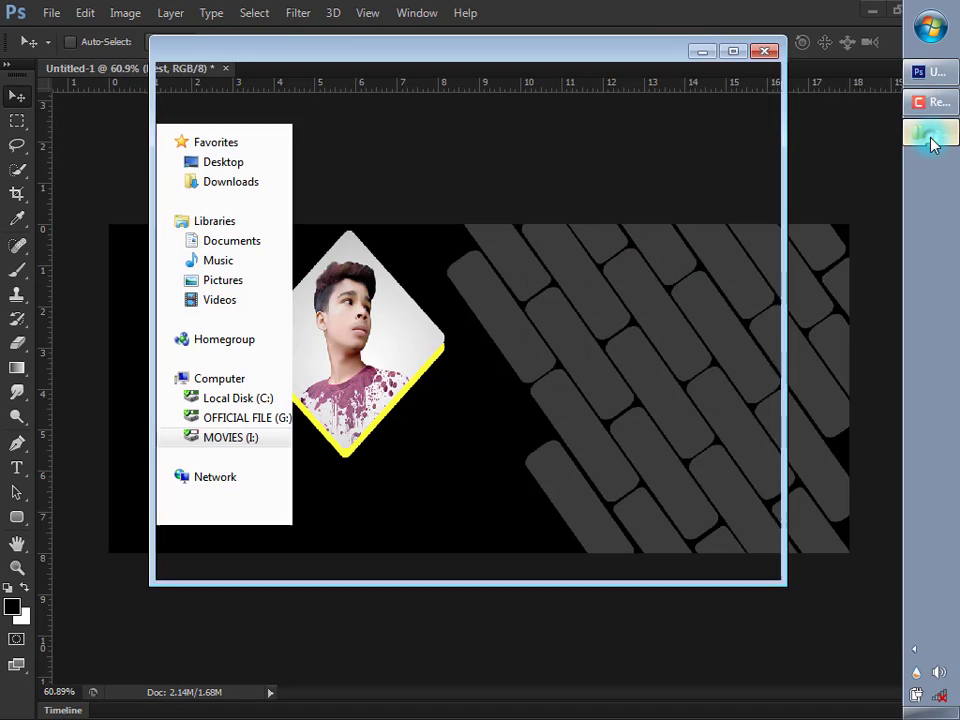
drag(355, 180, 821, 285)
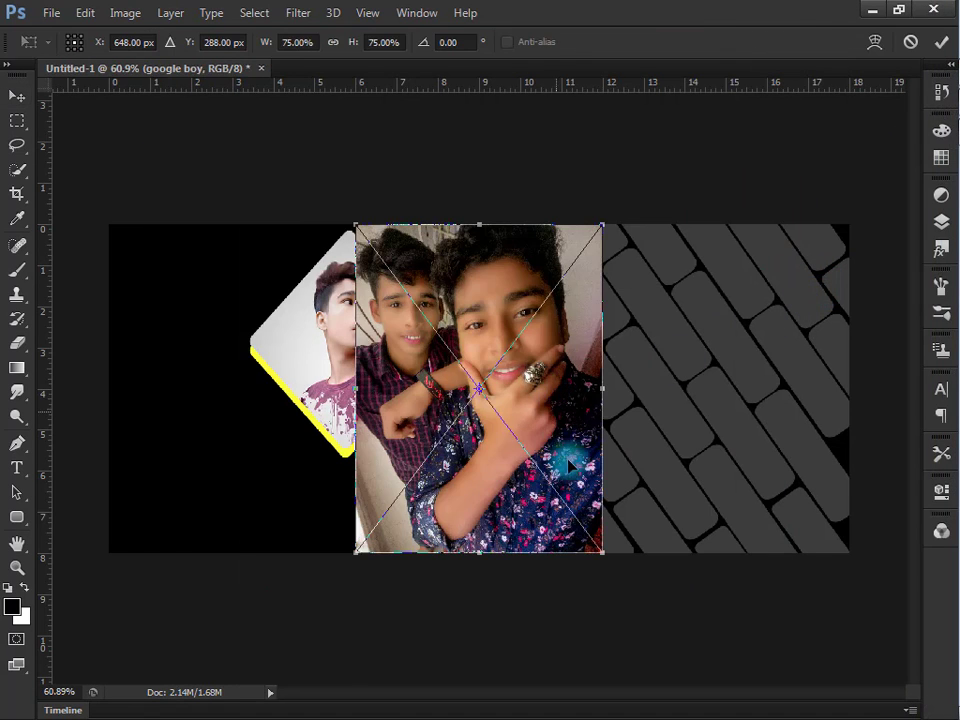
Scale the placed google boy photo to about 125% by 93%, position it over the slanted bar pattern, and apply the transform
drag(604, 553, 776, 626)
drag(677, 469, 757, 473)
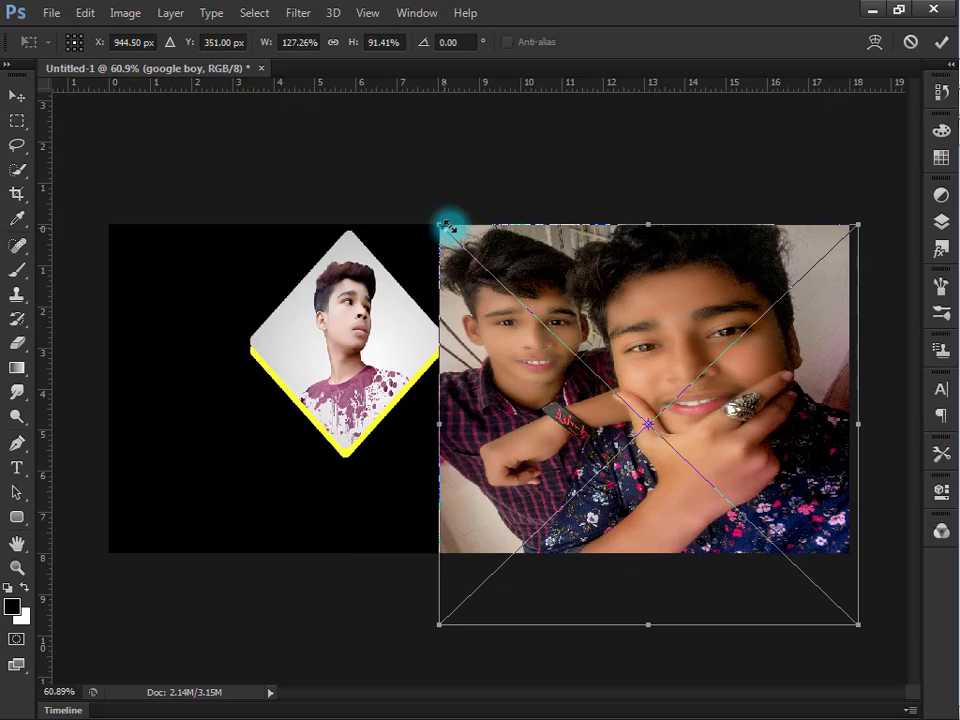
mouse_move(447, 226)
mouse_down()
mouse_move(467, 221)
mouse_move(453, 222)
mouse_up()
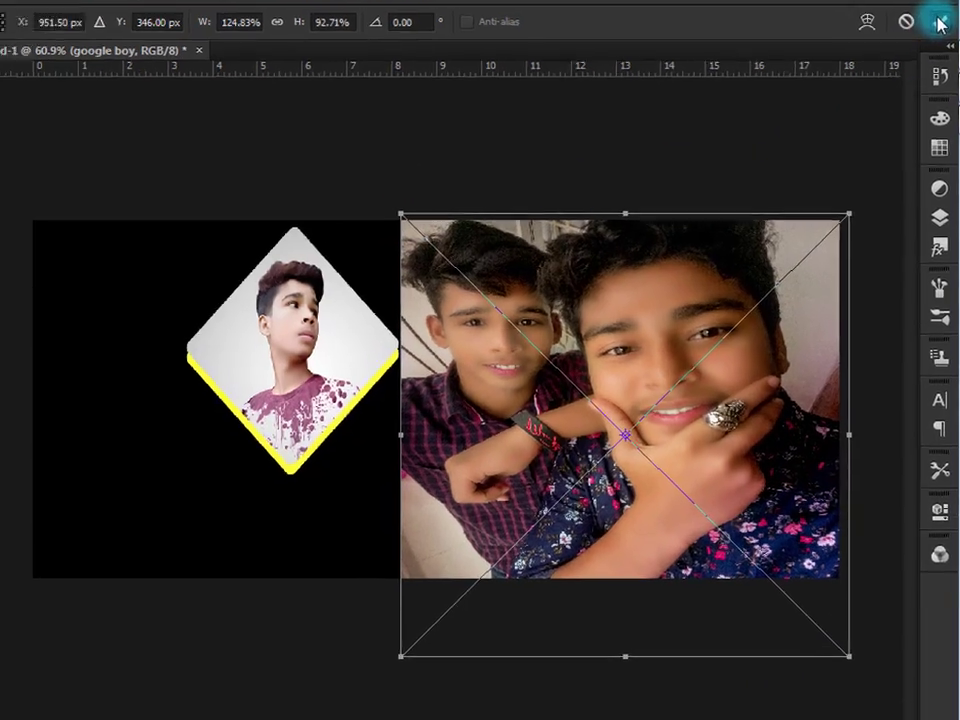
click(941, 42)
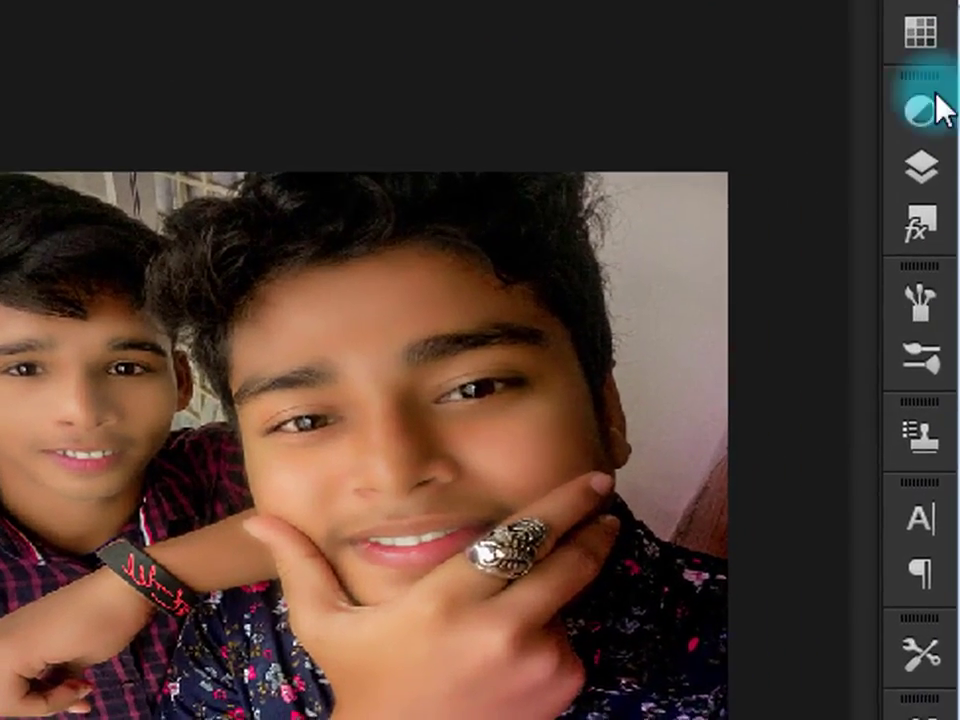
Move the google boy layer directly above the stork group and clip it to that group
click(920, 165)
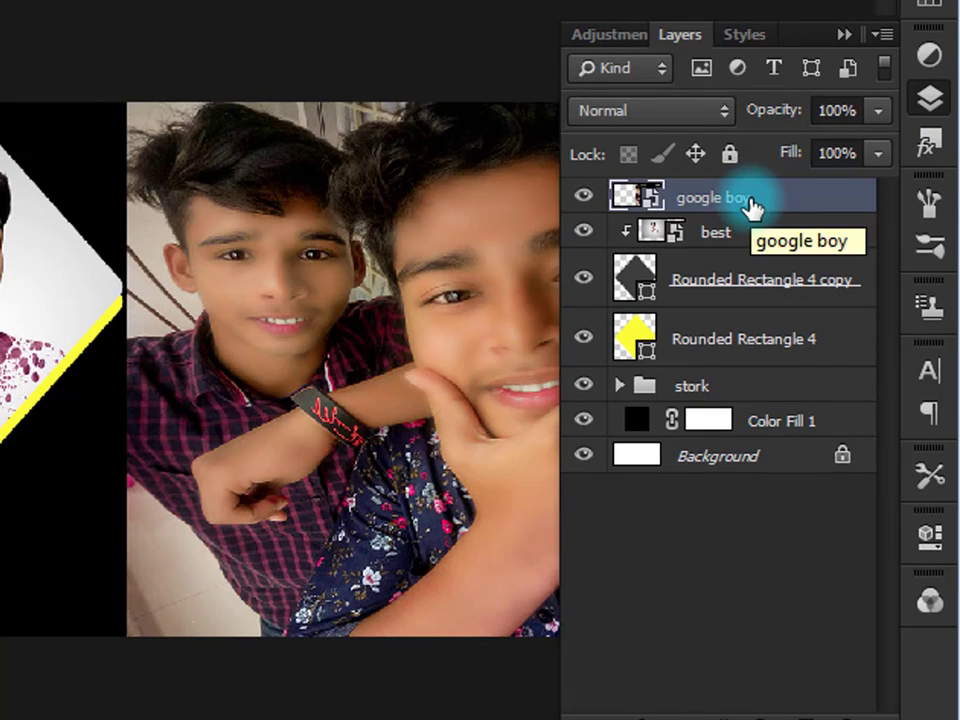
drag(750, 205, 761, 364)
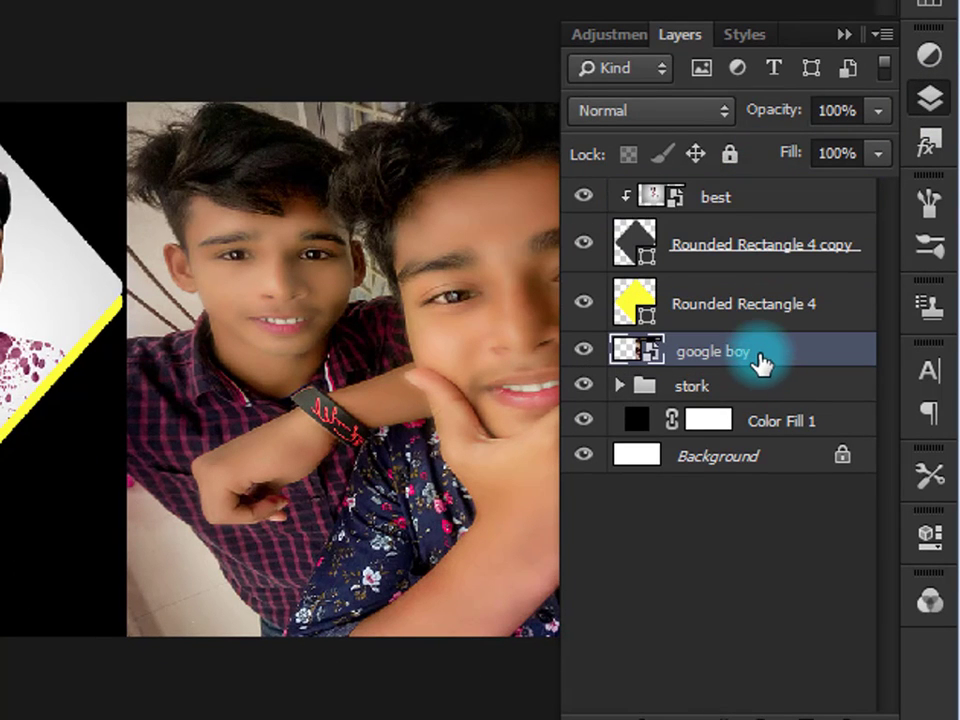
right_click(757, 350)
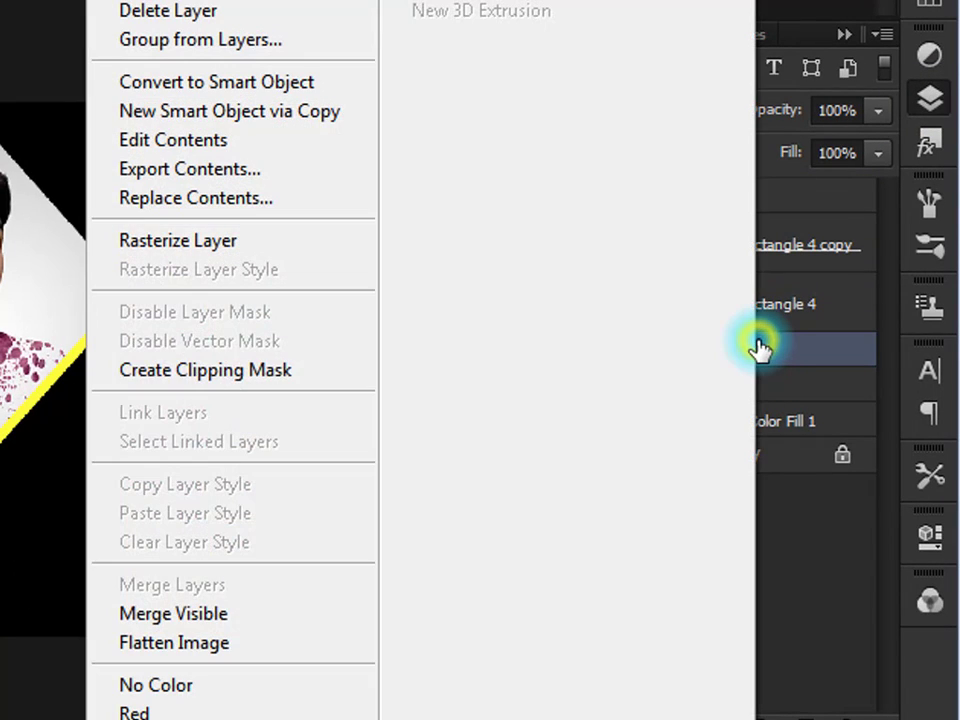
click(298, 396)
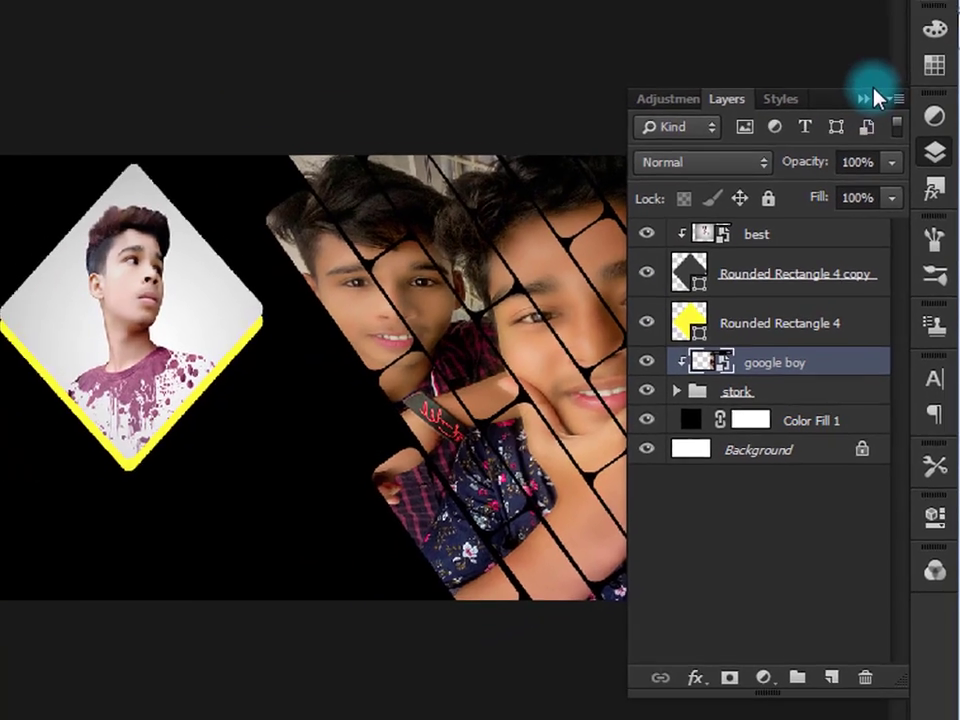
click(864, 98)
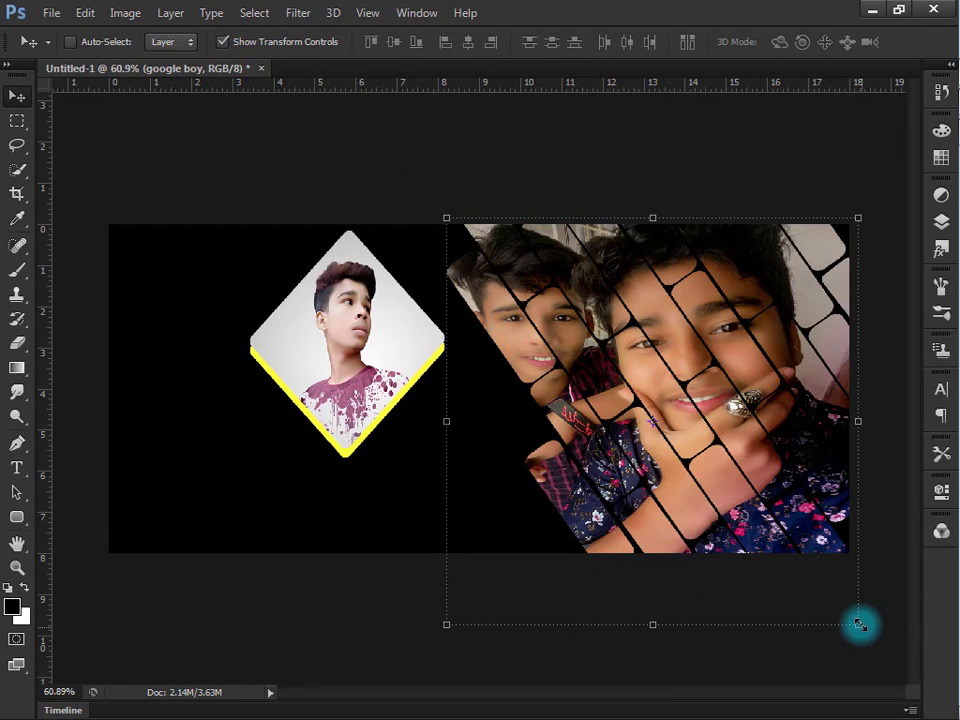
Resize the clipped google boy photo to about 106% by 75%, aligned with the canvas's right edge, and apply the transform
drag(859, 624, 852, 556)
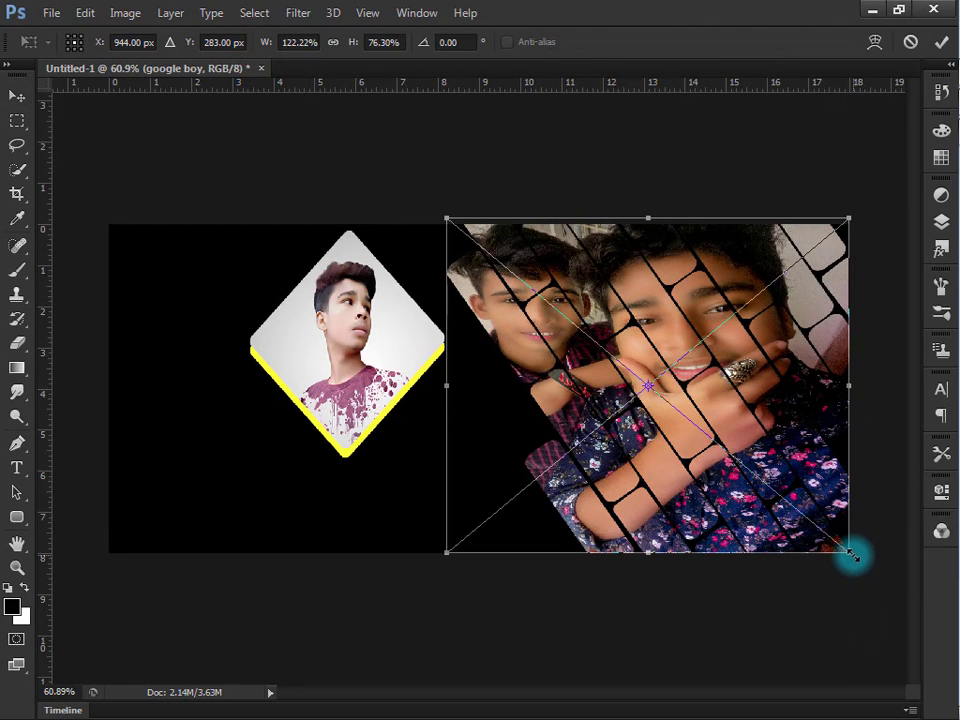
drag(438, 217, 494, 222)
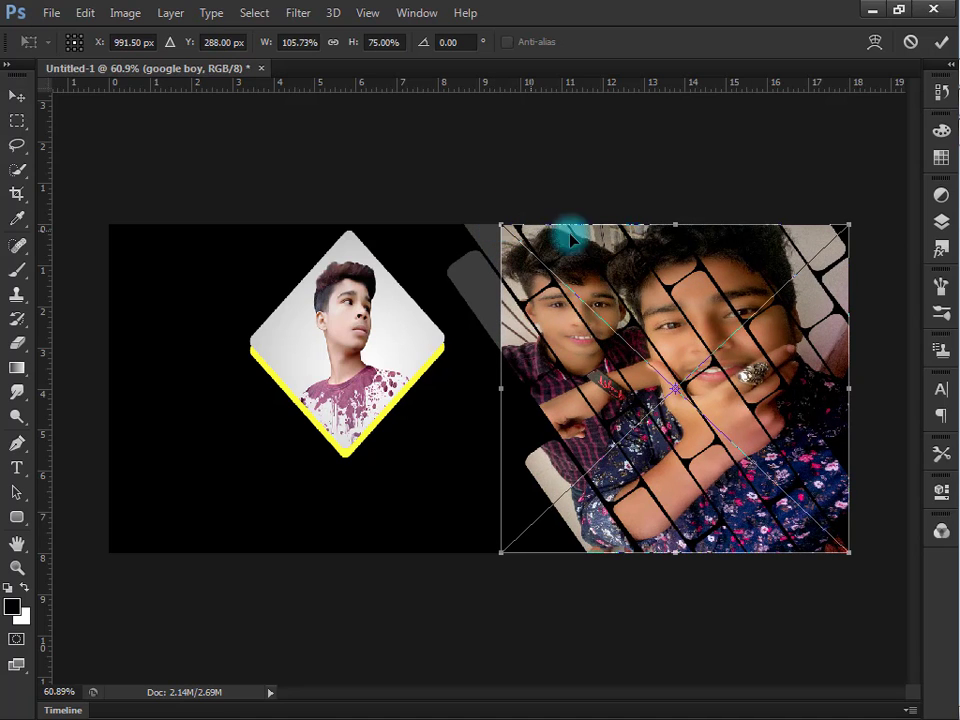
drag(850, 227, 854, 226)
click(940, 42)
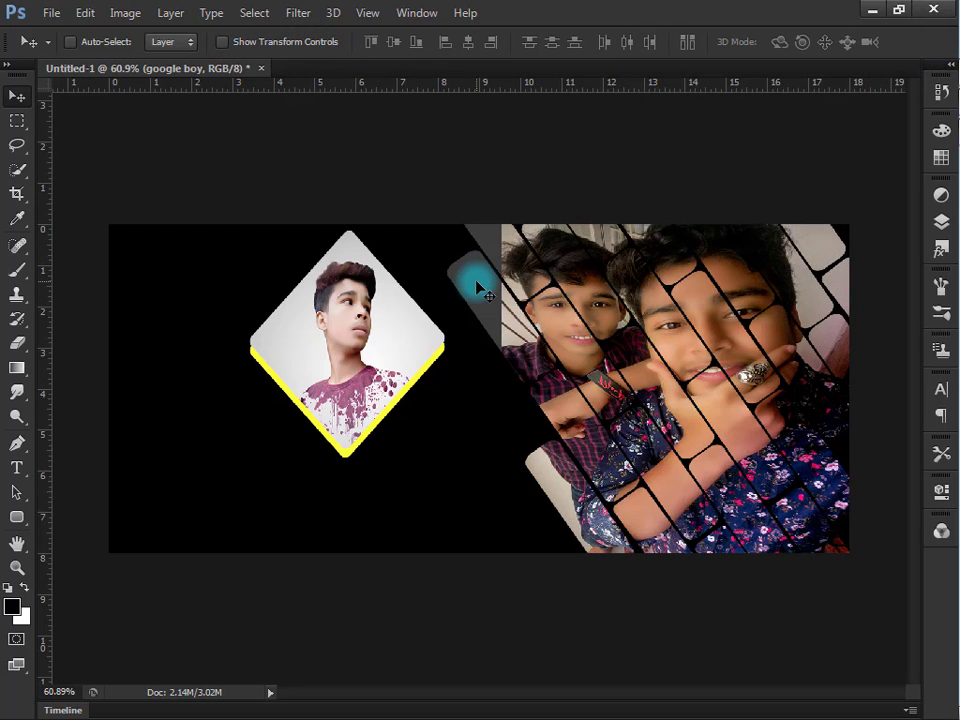
Place the photo "google boy" a second time from the file browser window into the cover document
mouse_move(950, 318)
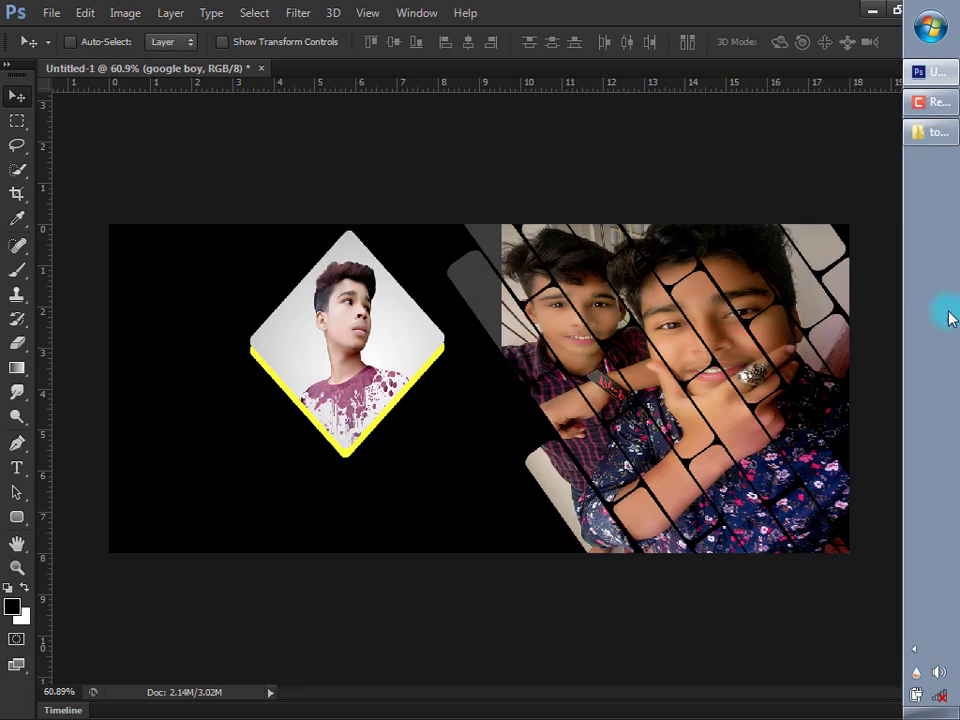
click(935, 140)
drag(360, 180, 827, 315)
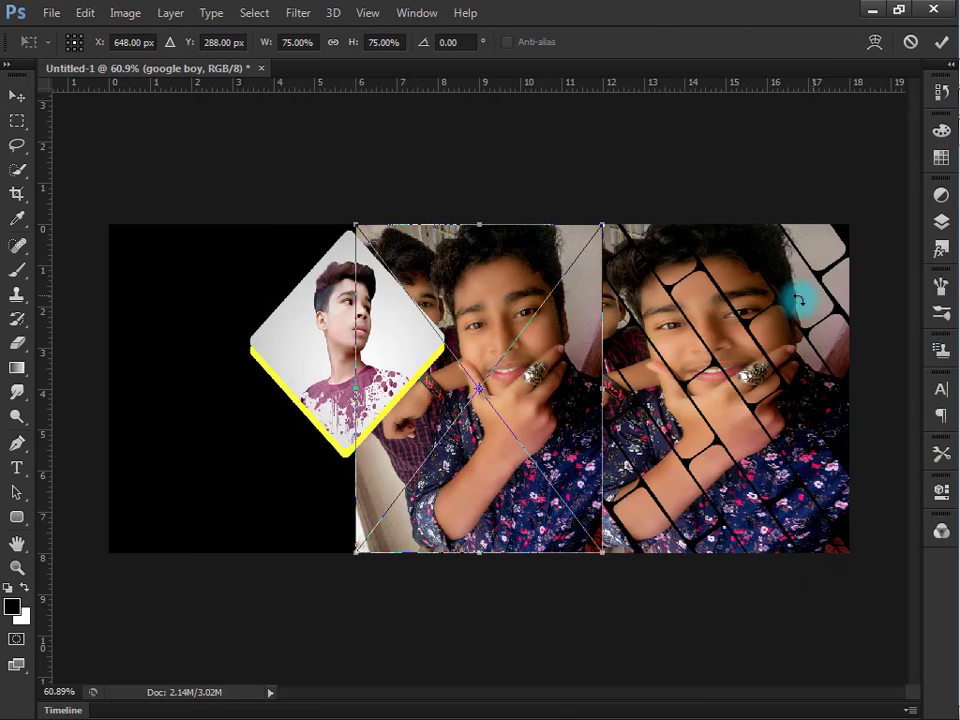
Turn the second google boy photo upside down, fit it behind the diamond beside the first photo, and apply the transform
drag(548, 347, 673, 306)
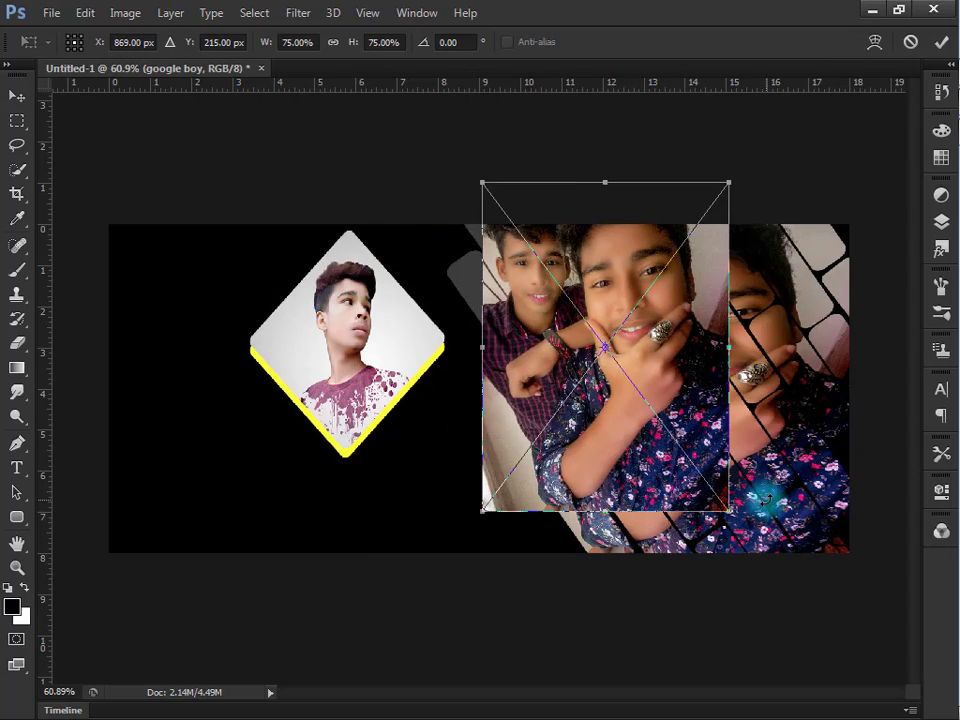
drag(749, 561, 388, 225)
drag(711, 331, 484, 373)
drag(540, 528, 538, 566)
drag(484, 491, 477, 463)
click(940, 43)
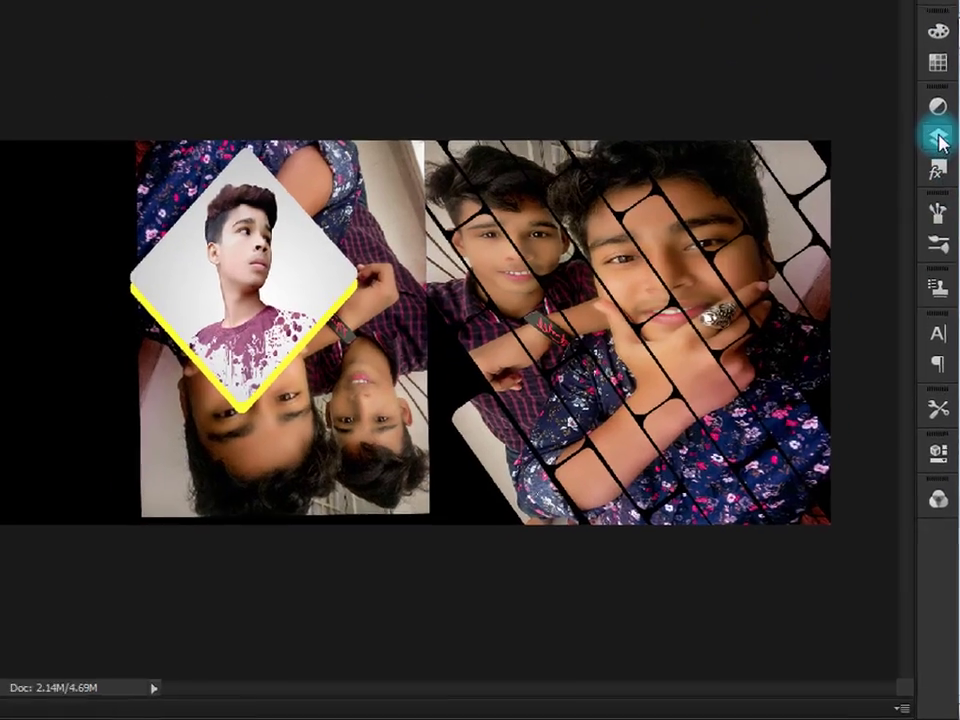
Clip the second google boy photo to the stork group and shift it slightly to fill the uncovered bars near the diamond
click(941, 222)
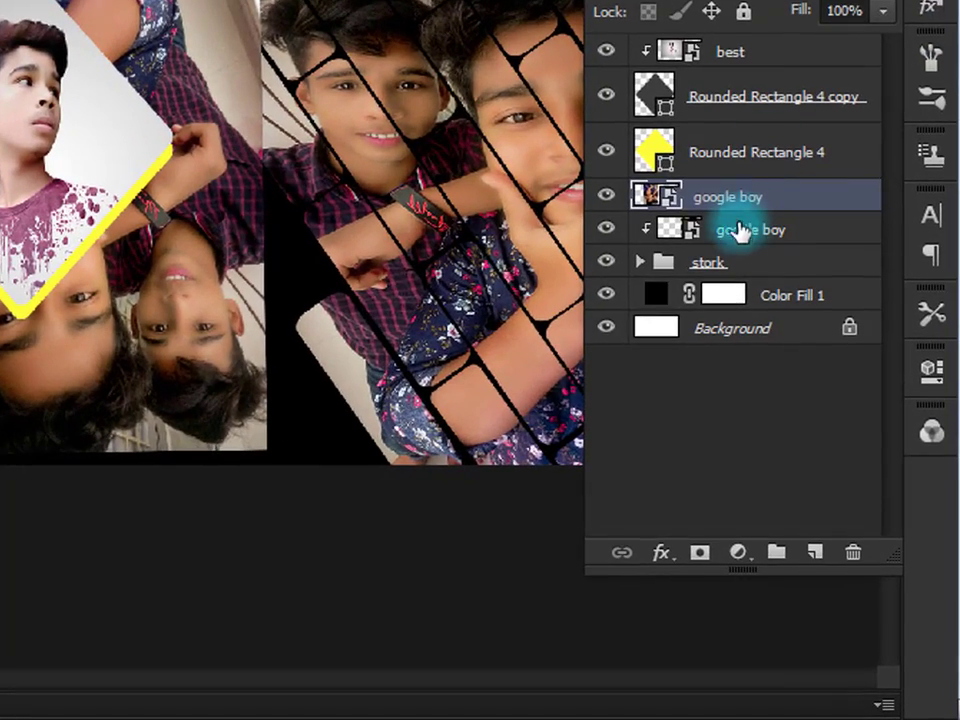
right_click(741, 206)
click(345, 233)
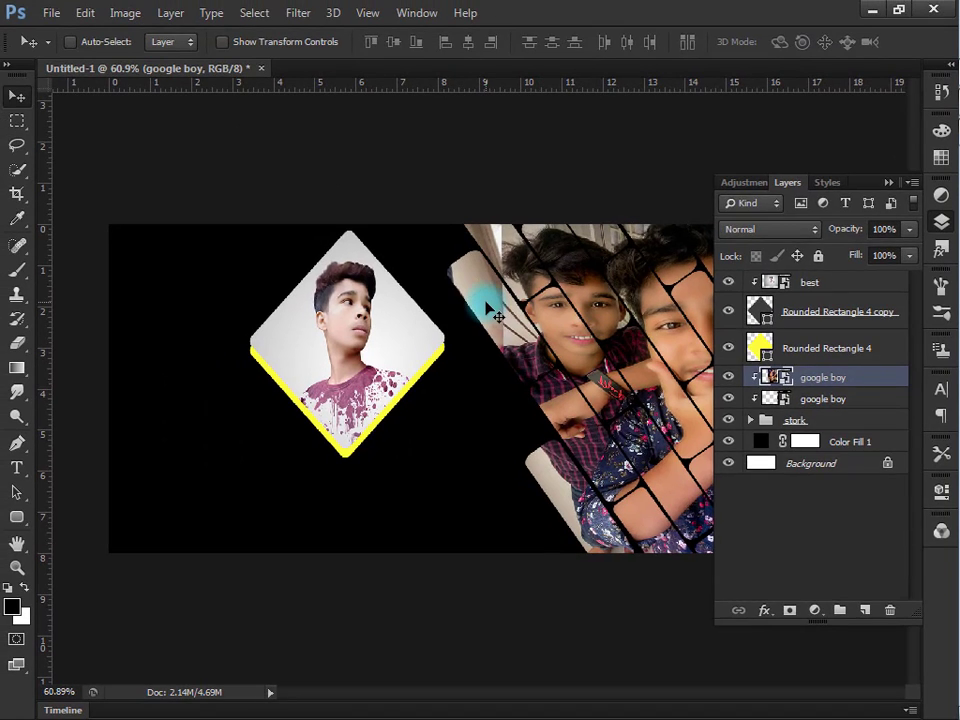
click(486, 308)
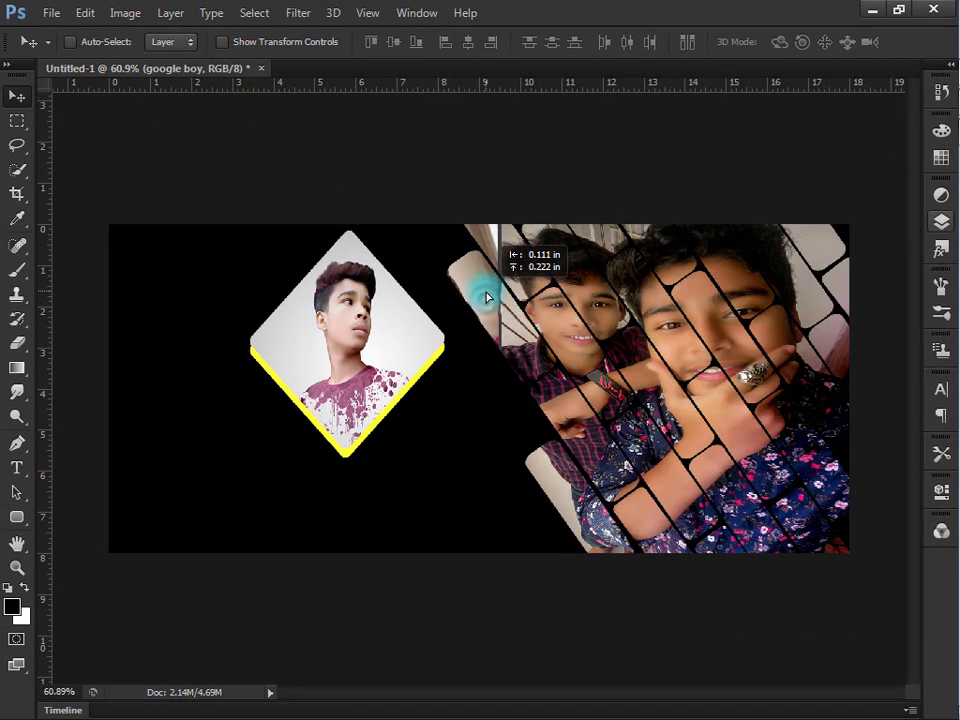
mouse_move(487, 297)
mouse_down()
mouse_move(501, 306)
mouse_move(484, 313)
mouse_move(487, 323)
mouse_move(490, 310)
mouse_up()
scroll(394, 371, up, 1)
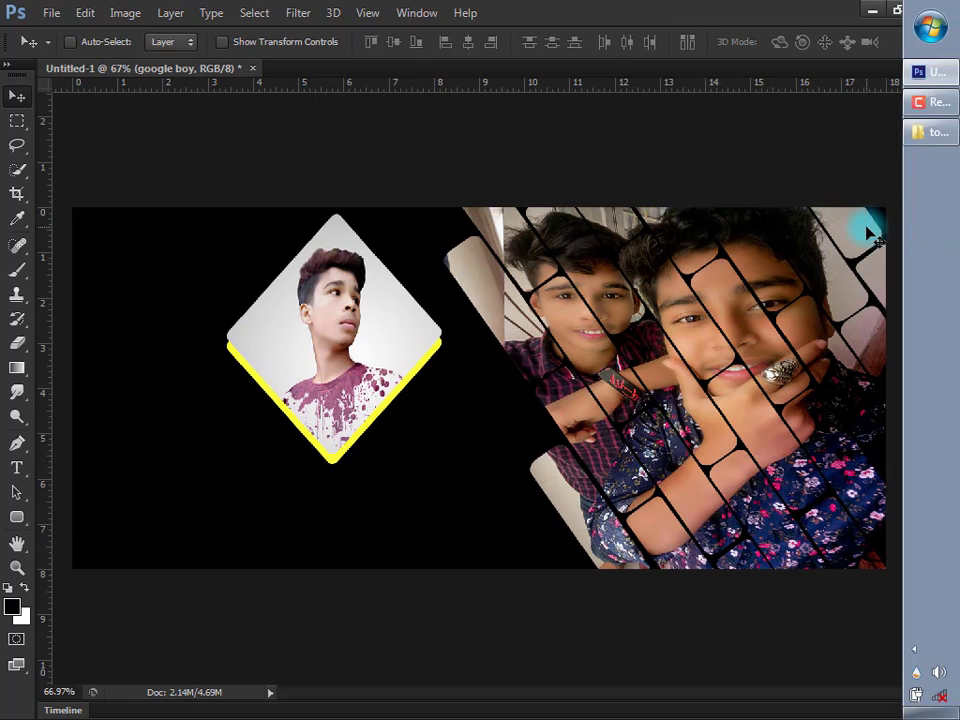
Add a new empty layer at the top of the stack, above the best layer
click(939, 225)
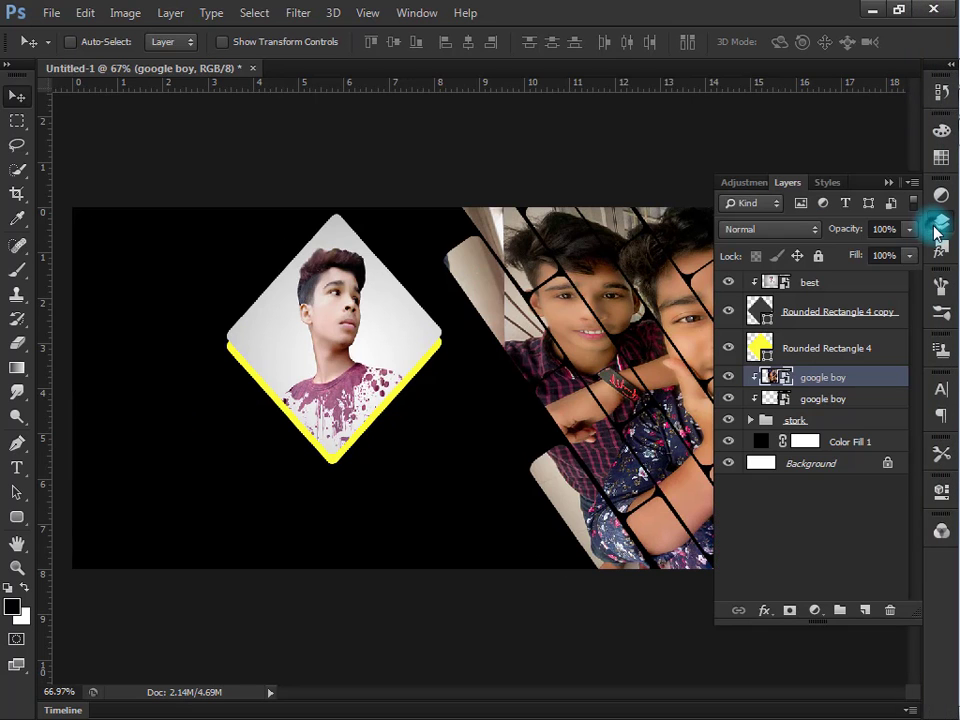
click(850, 284)
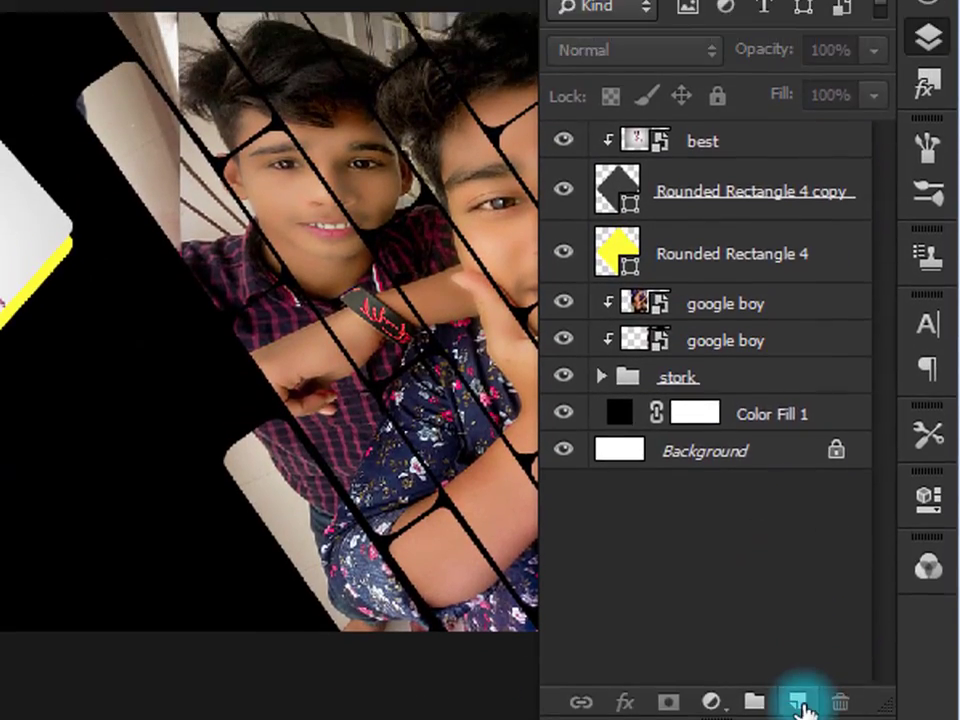
click(800, 704)
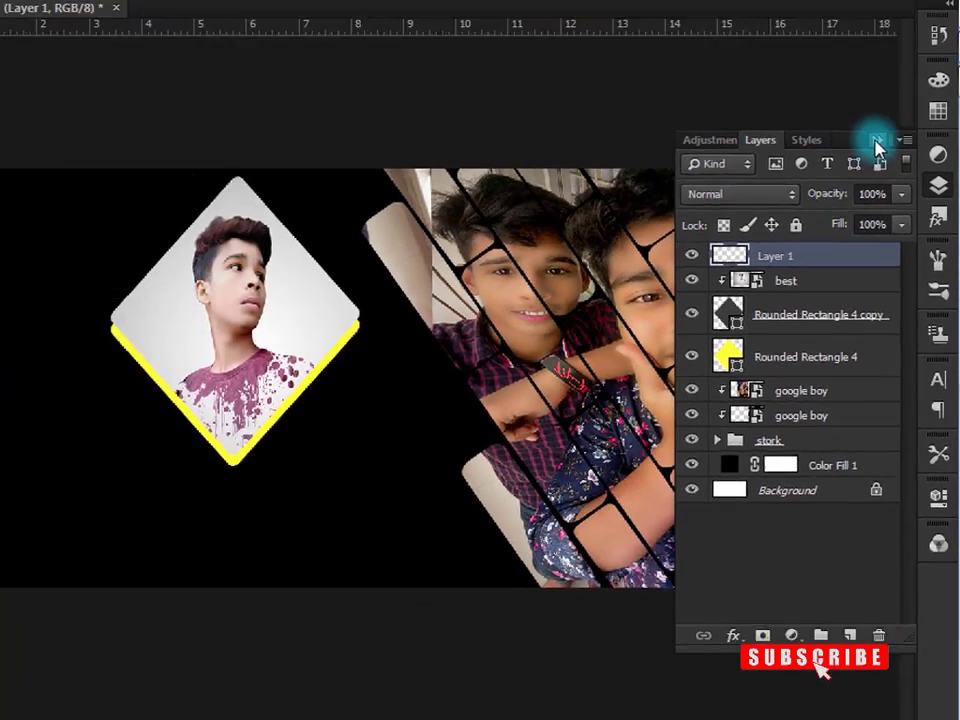
click(876, 141)
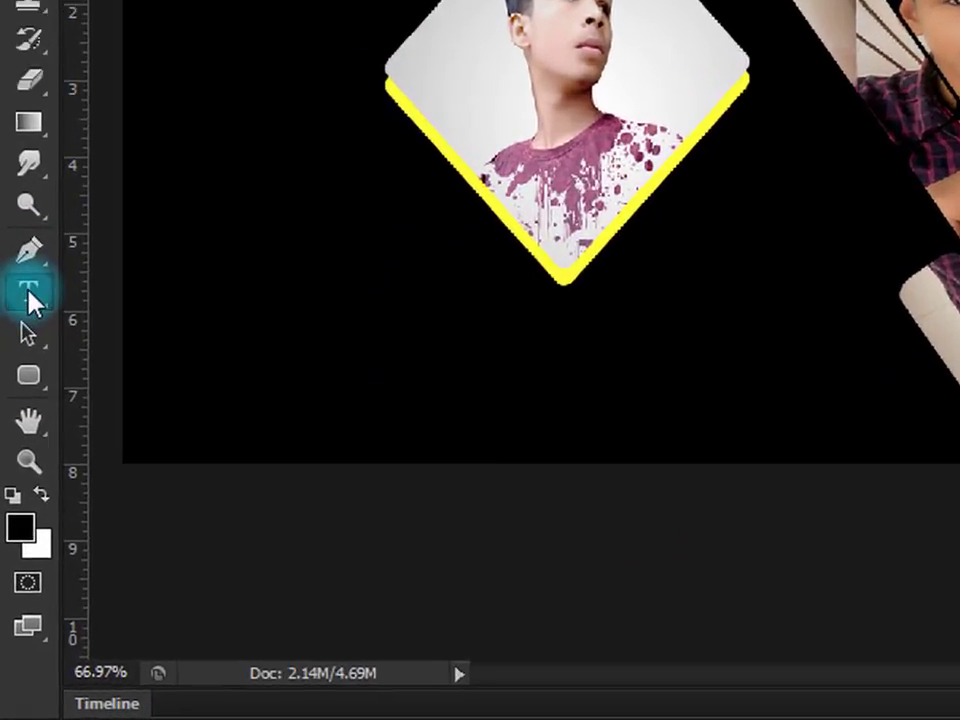
Start a text line on the black area near the diamond, using the Charlemagne Std font at 72 pt
click(30, 293)
click(252, 234)
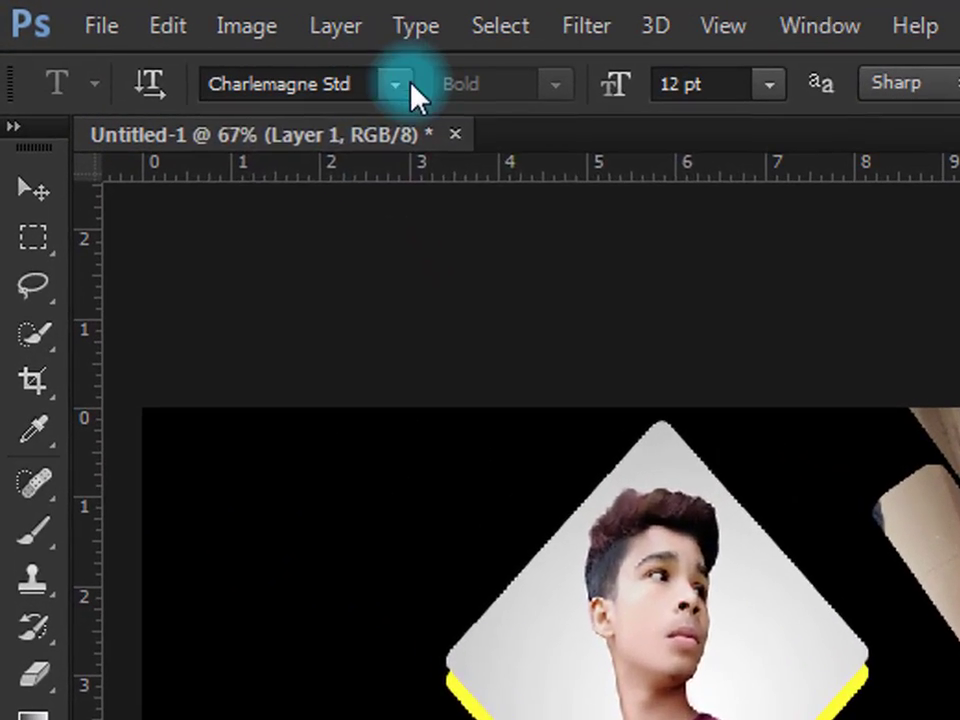
click(204, 42)
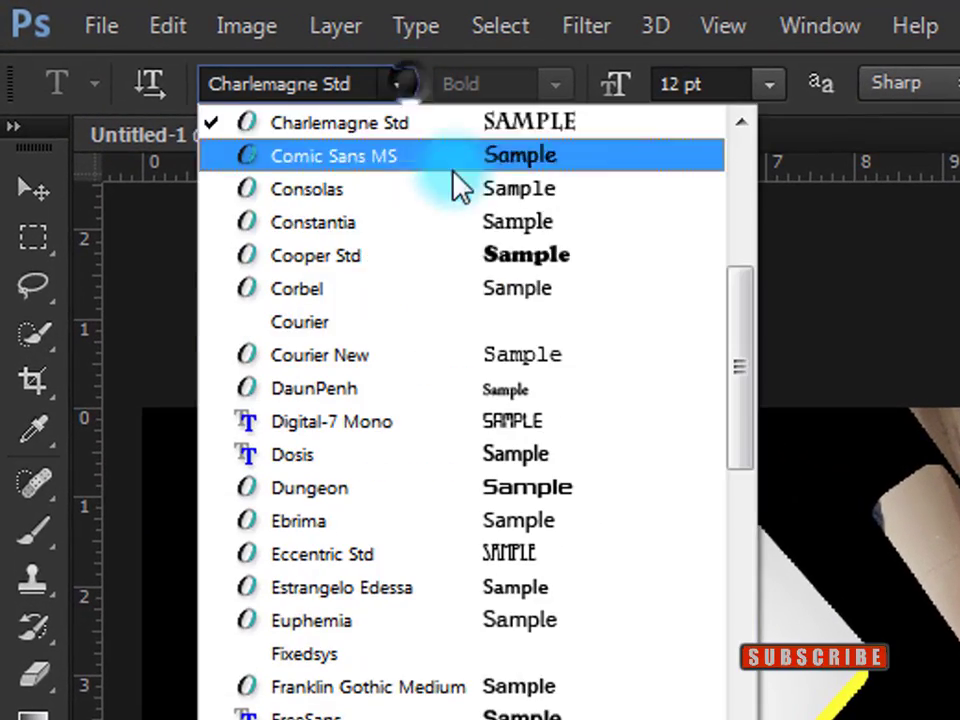
scroll(525, 332, up, 3)
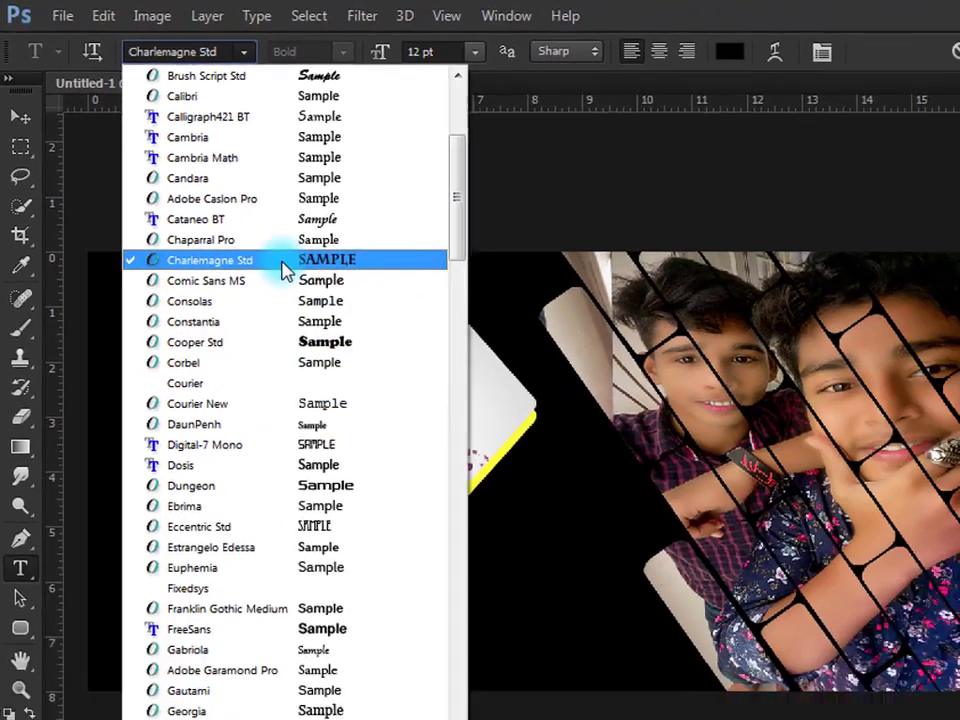
click(283, 263)
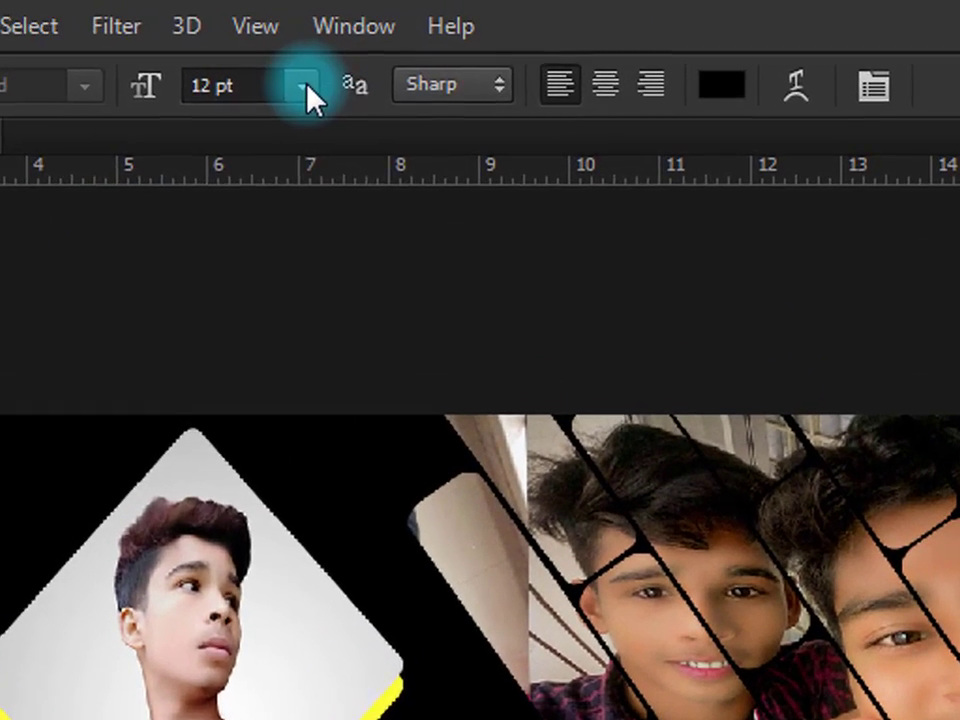
click(390, 42)
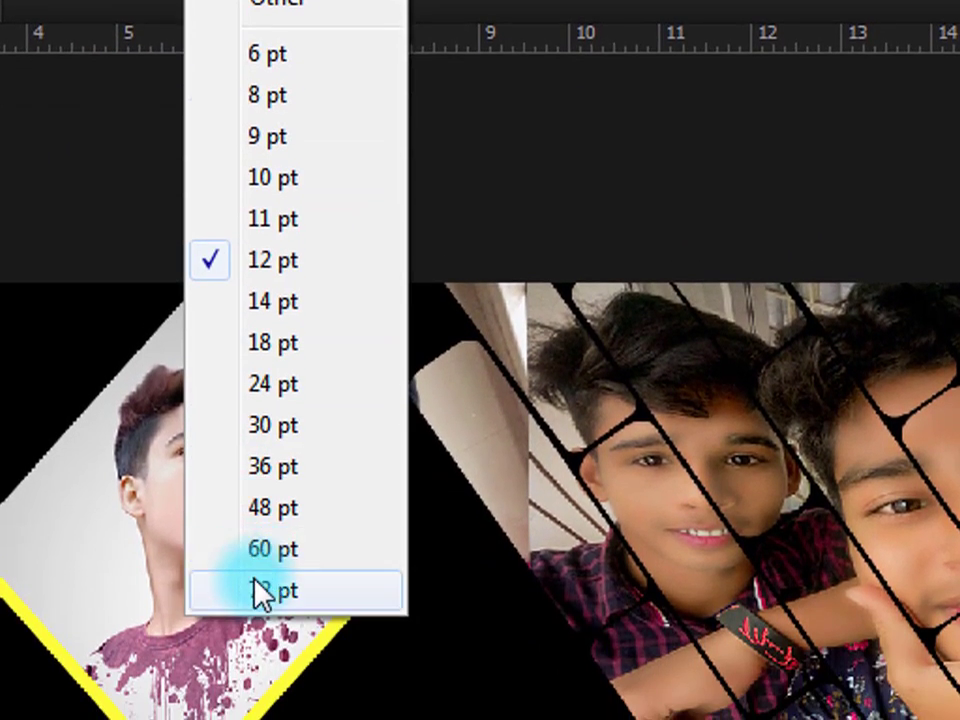
click(259, 594)
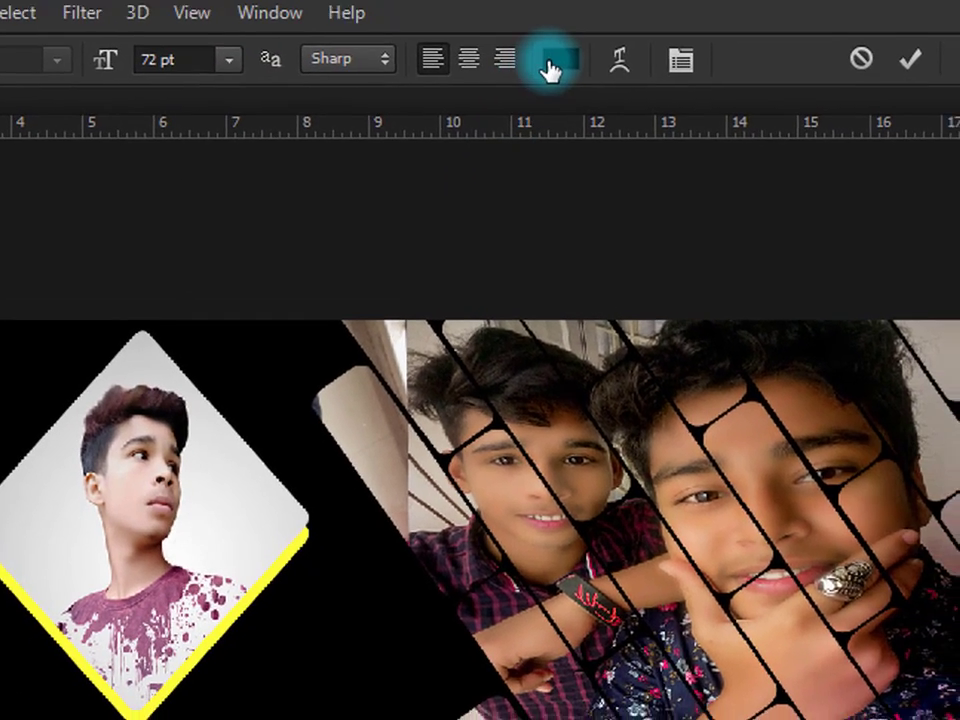
Set the text color to white (ffffff), enter the person's first name as the title, and commit the text
click(570, 66)
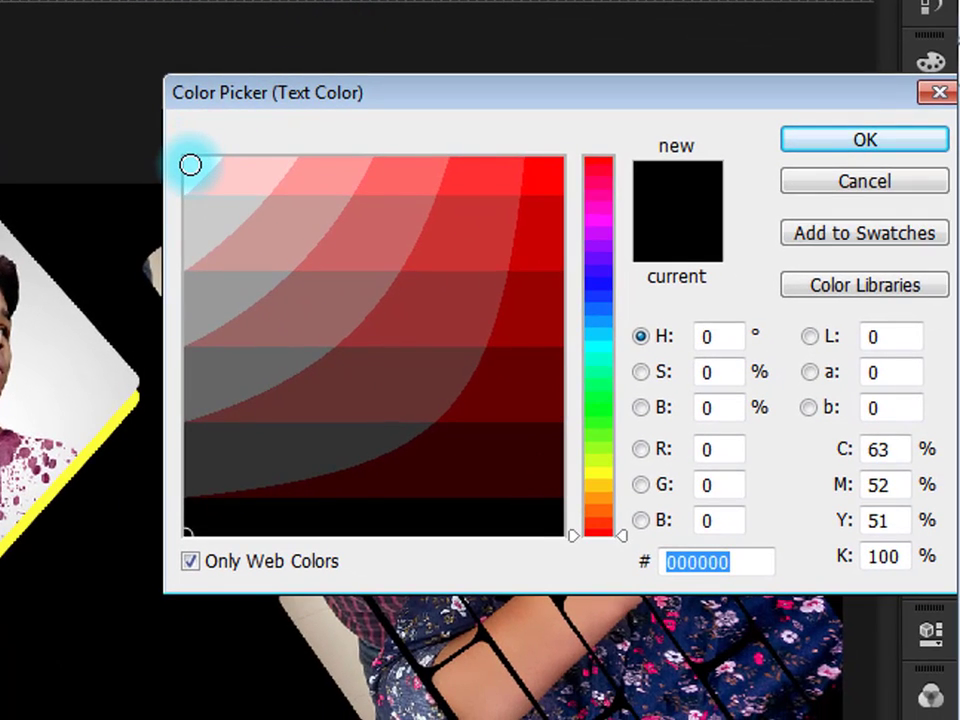
click(193, 167)
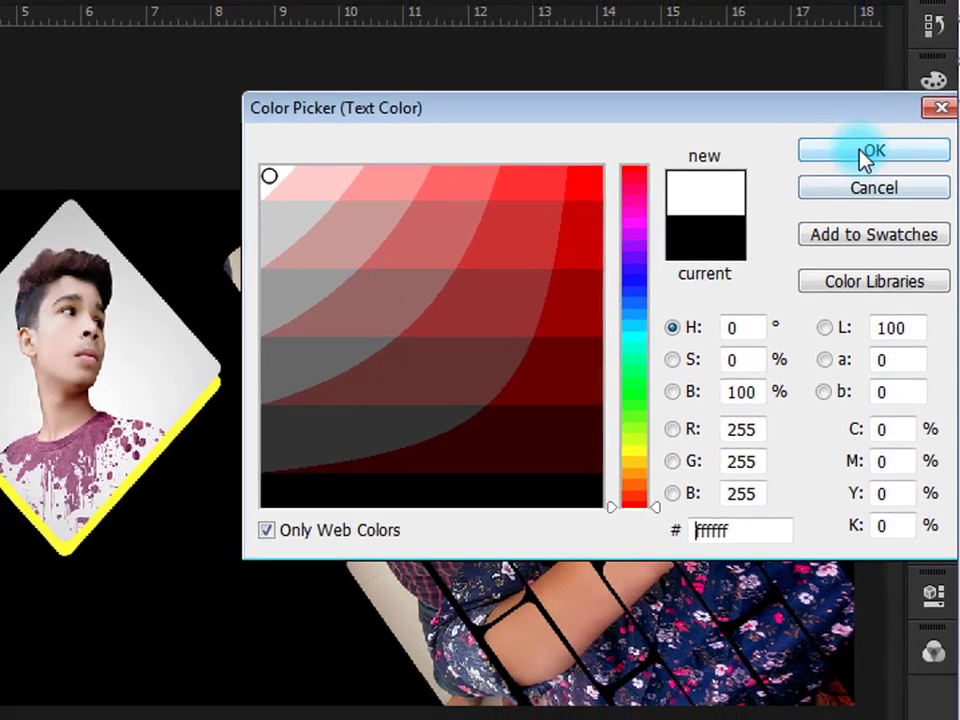
click(857, 145)
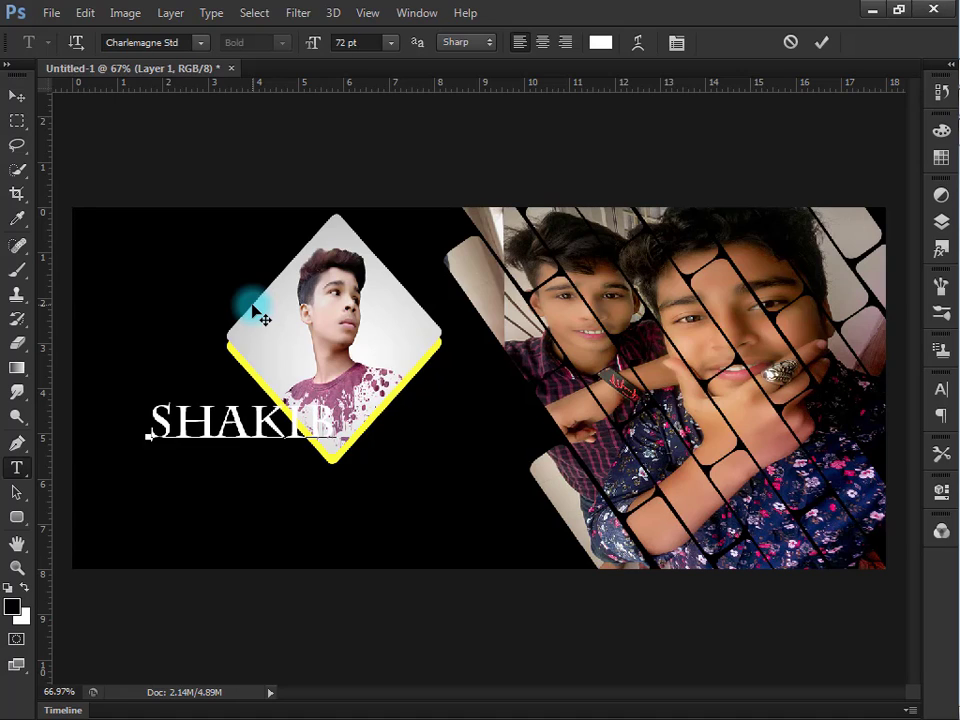
click(823, 42)
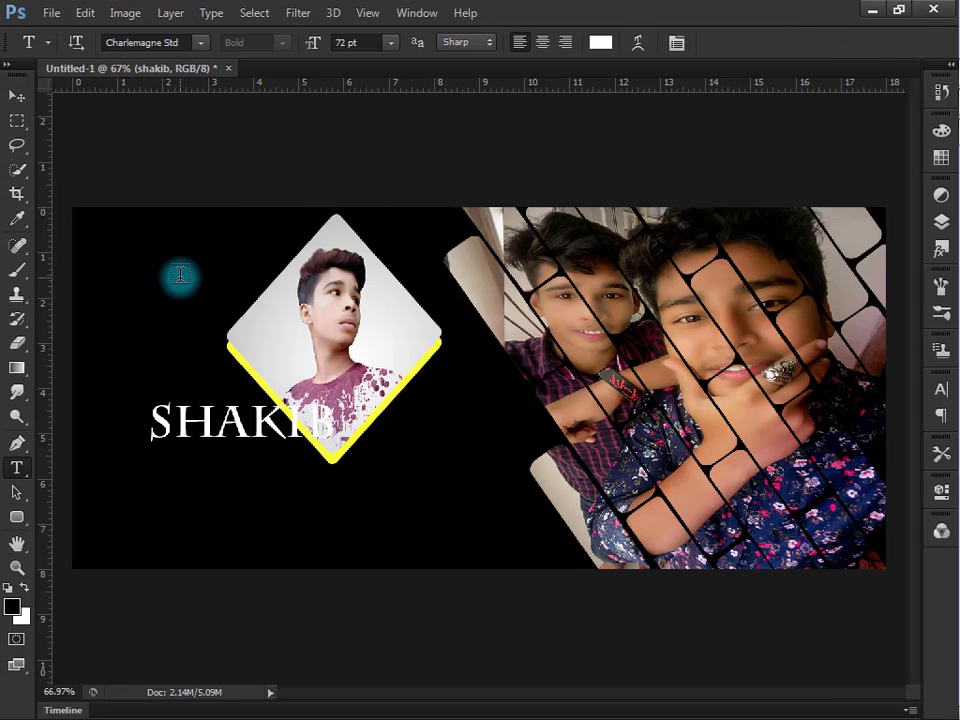
Move the name title to the black area just left of the diamond's lower half and apply the transform
key(ctrl+t)
drag(266, 428, 205, 421)
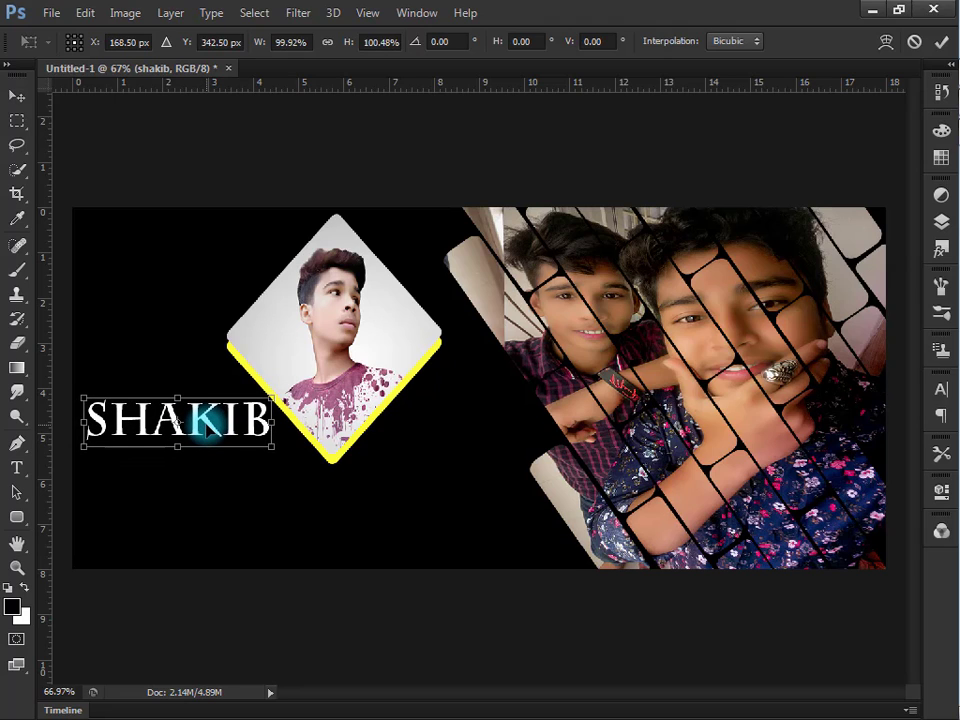
click(942, 43)
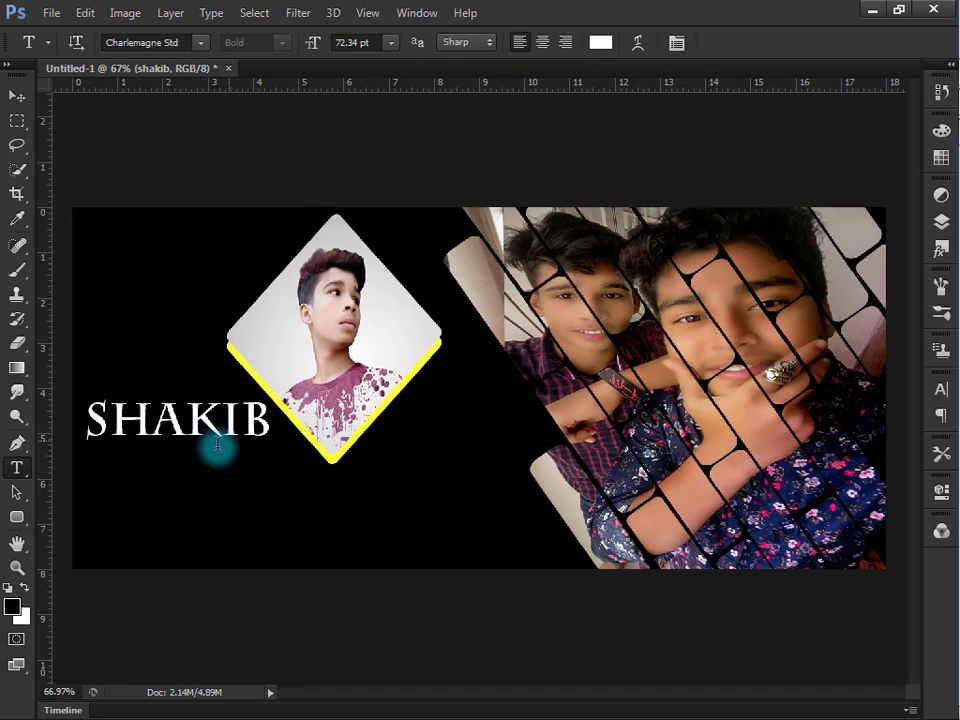
Create a text box below the name title, spanning nearly the title's width, and set its font size to 12 pt
drag(99, 465, 291, 553)
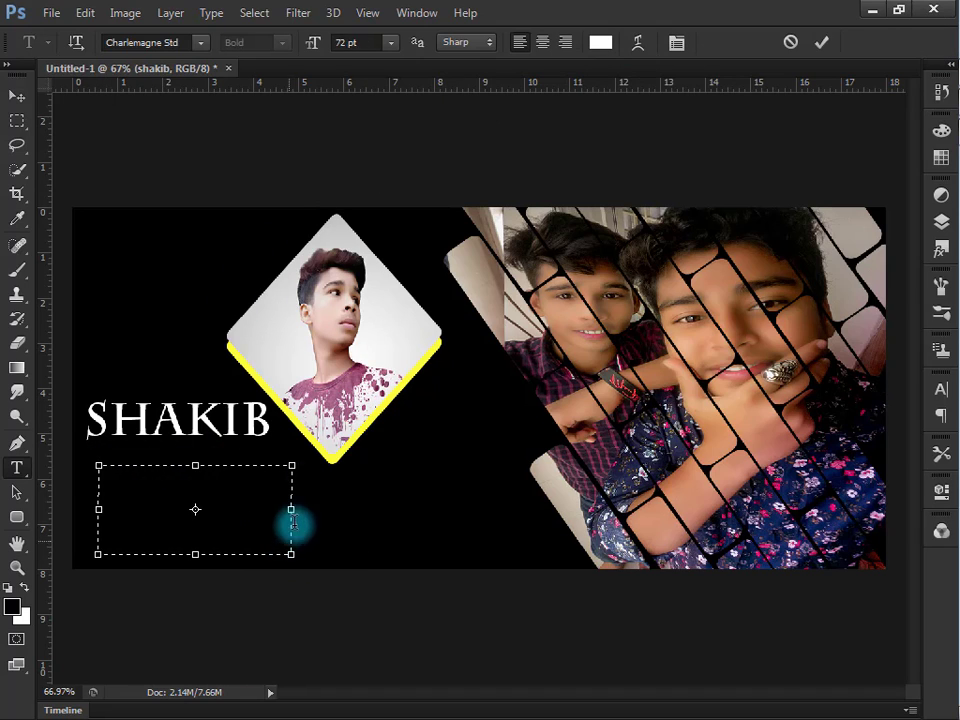
click(389, 45)
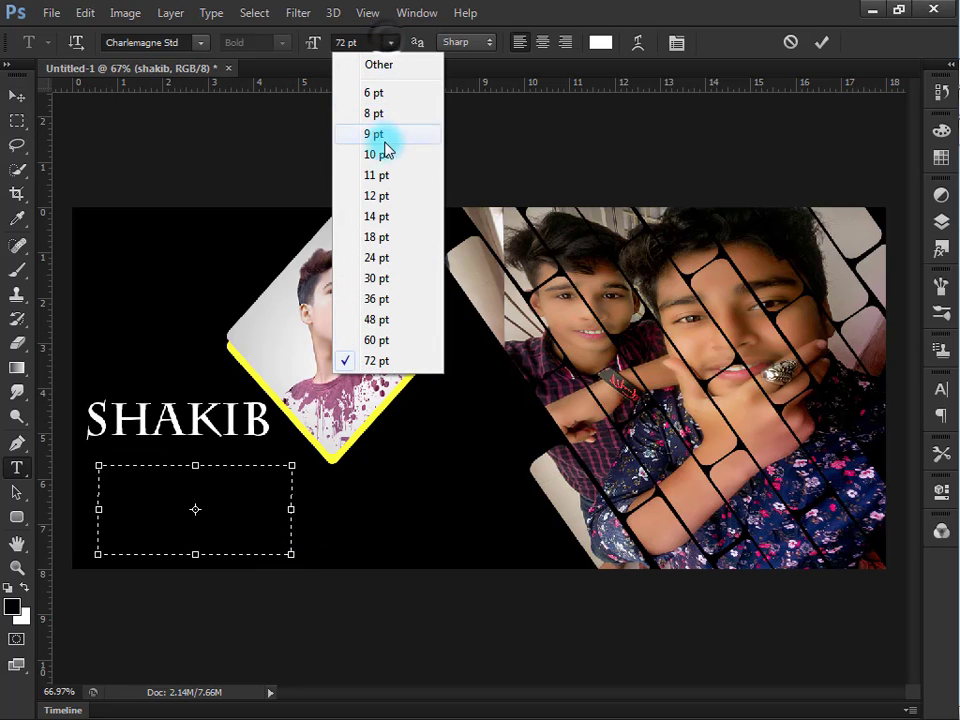
click(388, 194)
click(133, 497)
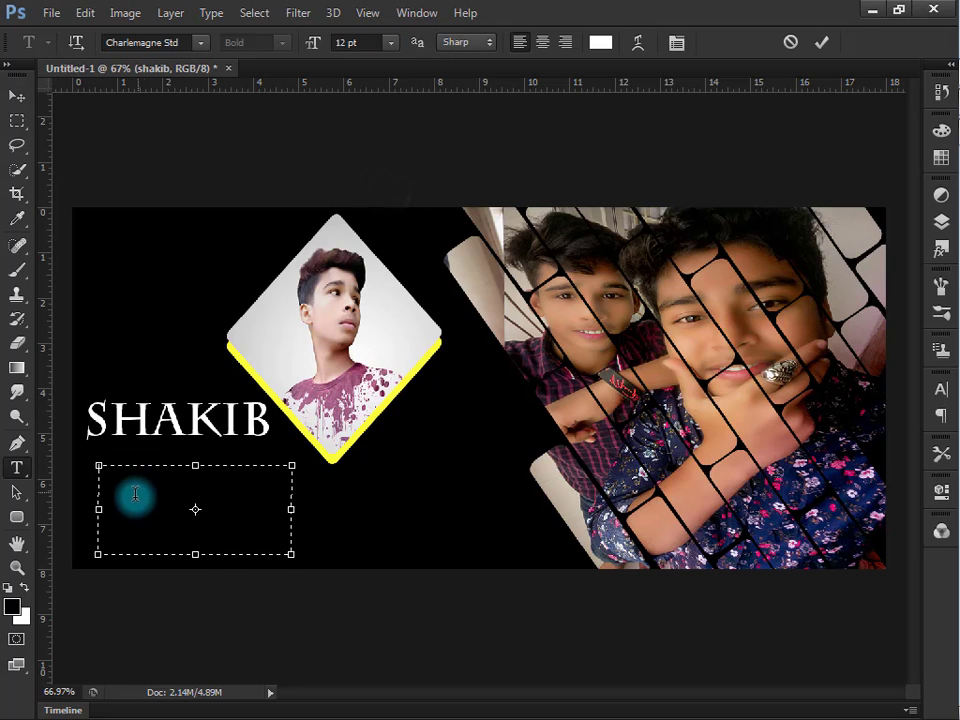
Insert the text "Stylish Facebook Cover Design Photoshop Tutorial", scale it up to three lines under the name title, and commit it
right_click(133, 497)
click(200, 228)
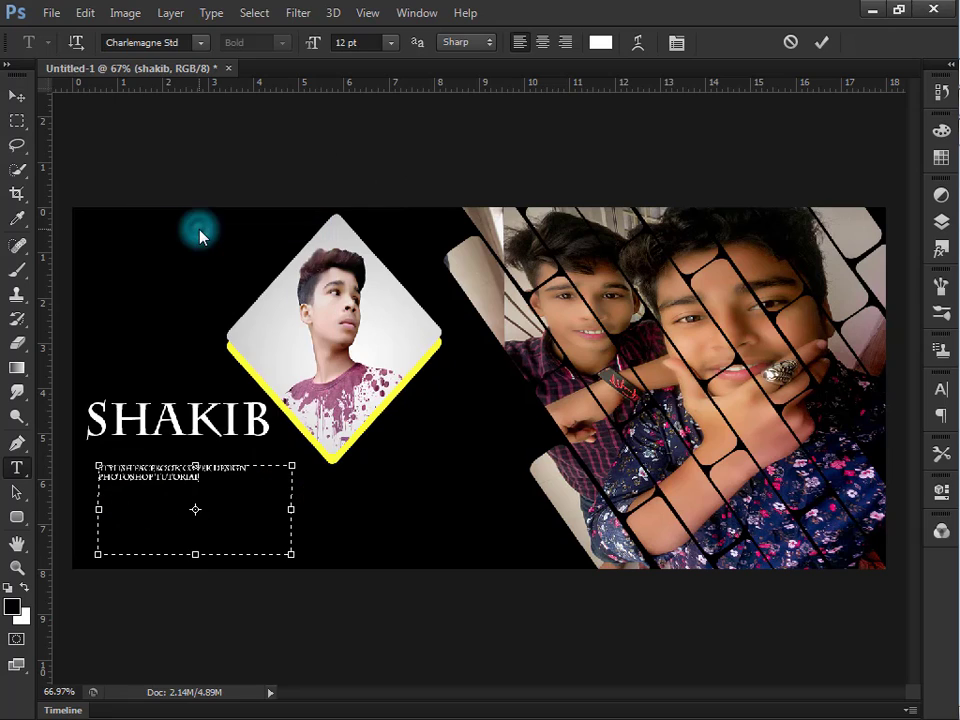
drag(291, 553, 246, 579)
click(820, 42)
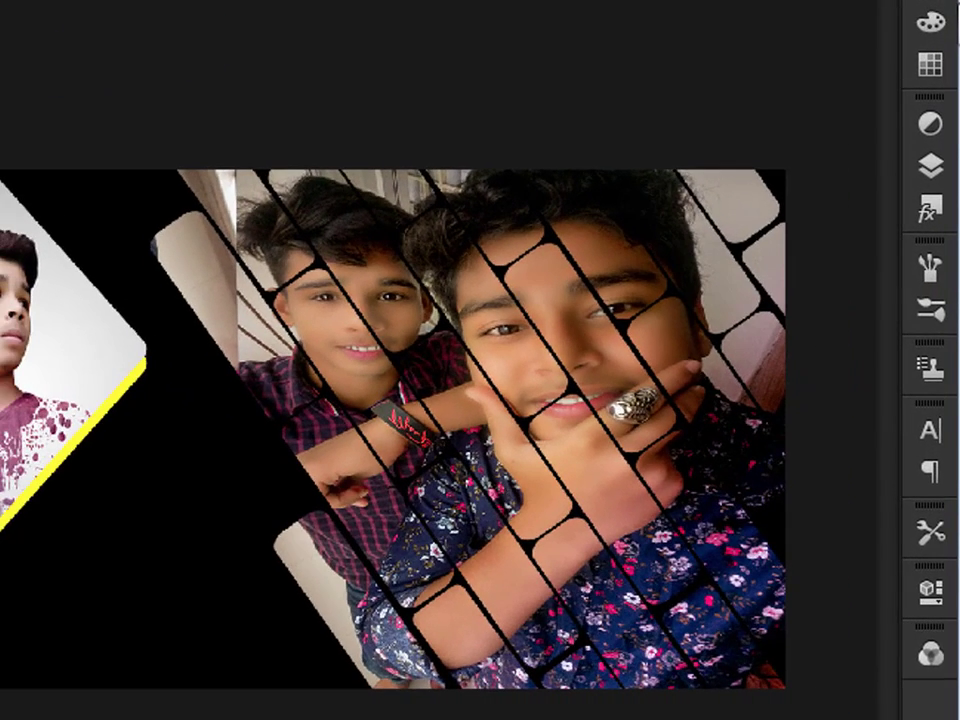
Change the Color Fill 1 background layer from black to gray (666666)
scroll(197, 429, up, 1)
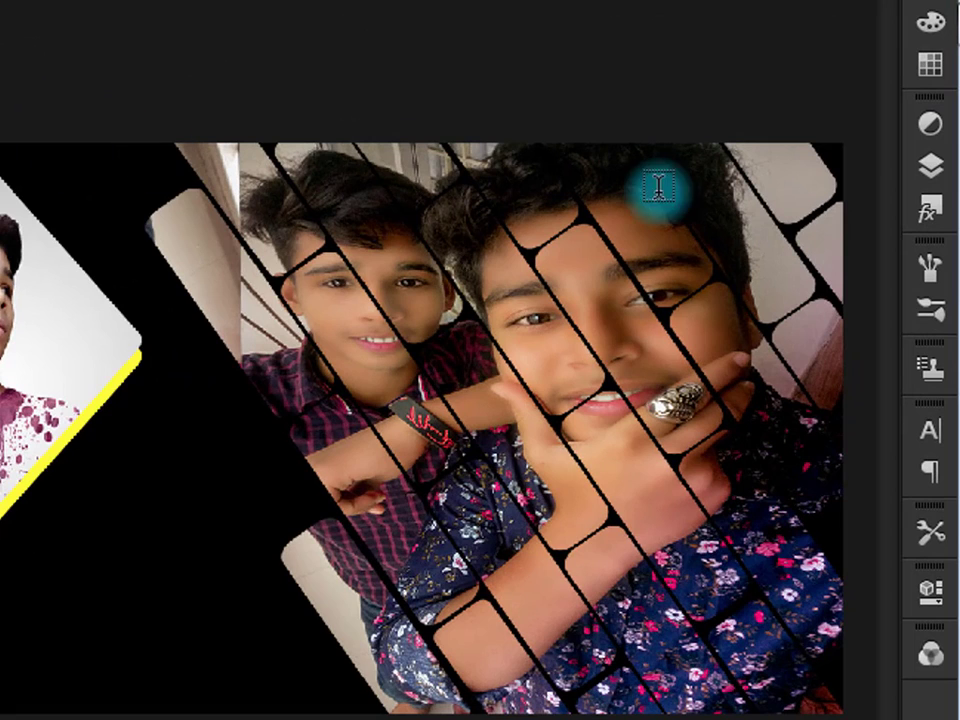
click(928, 168)
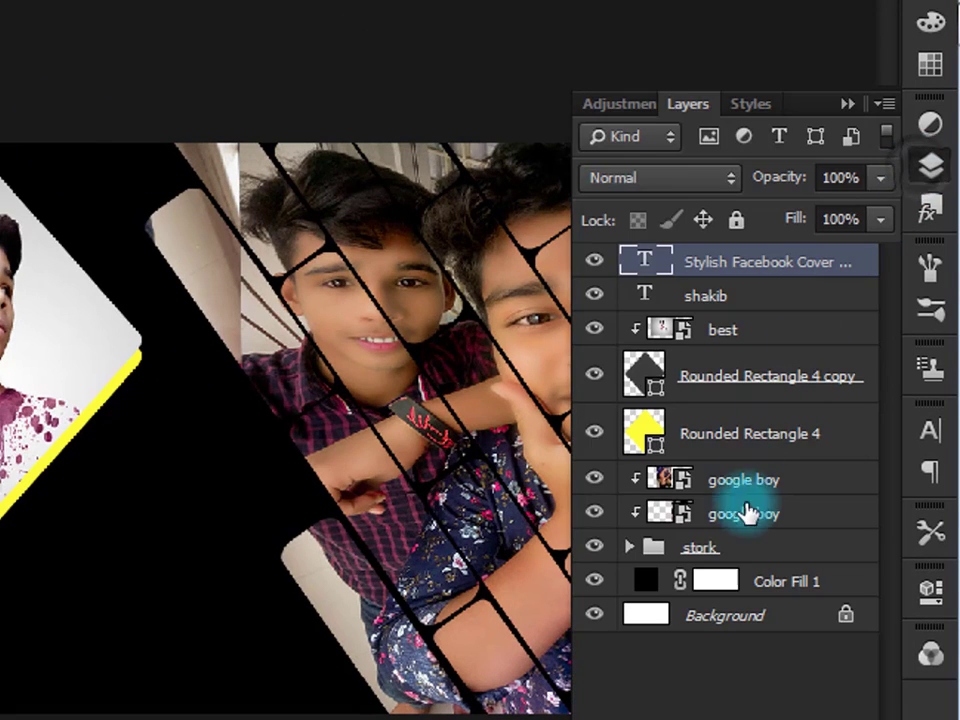
double_click(645, 581)
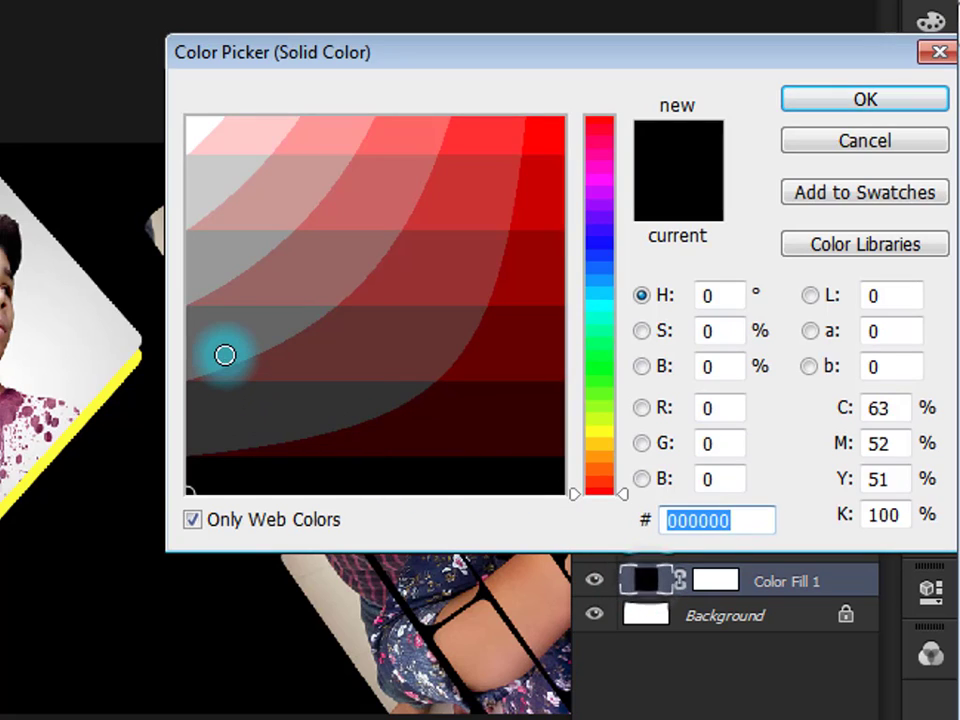
click(225, 354)
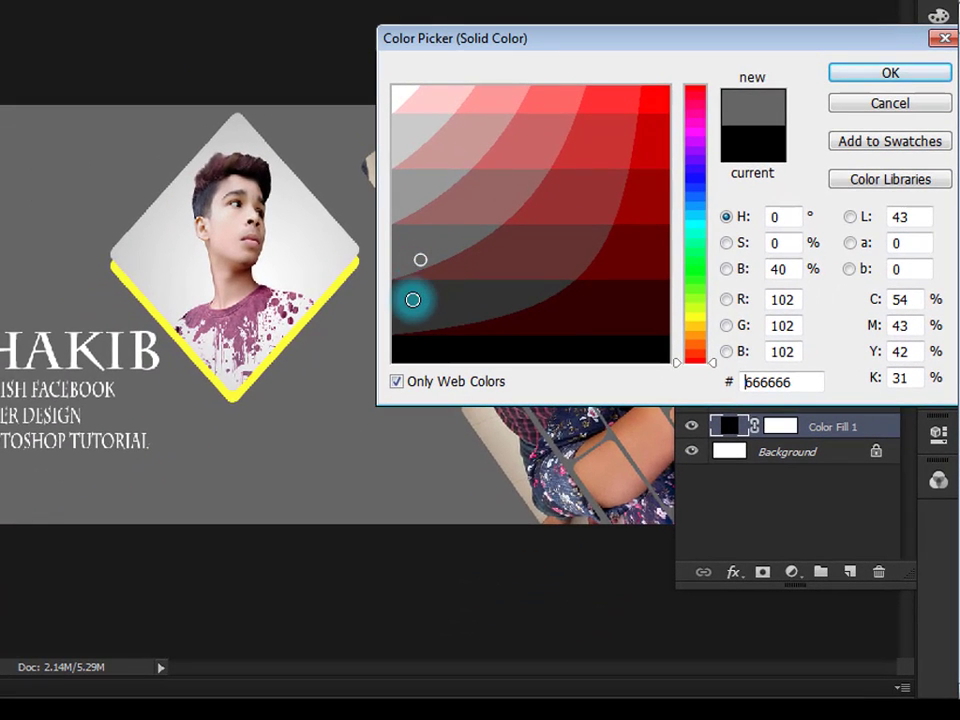
click(214, 408)
click(412, 241)
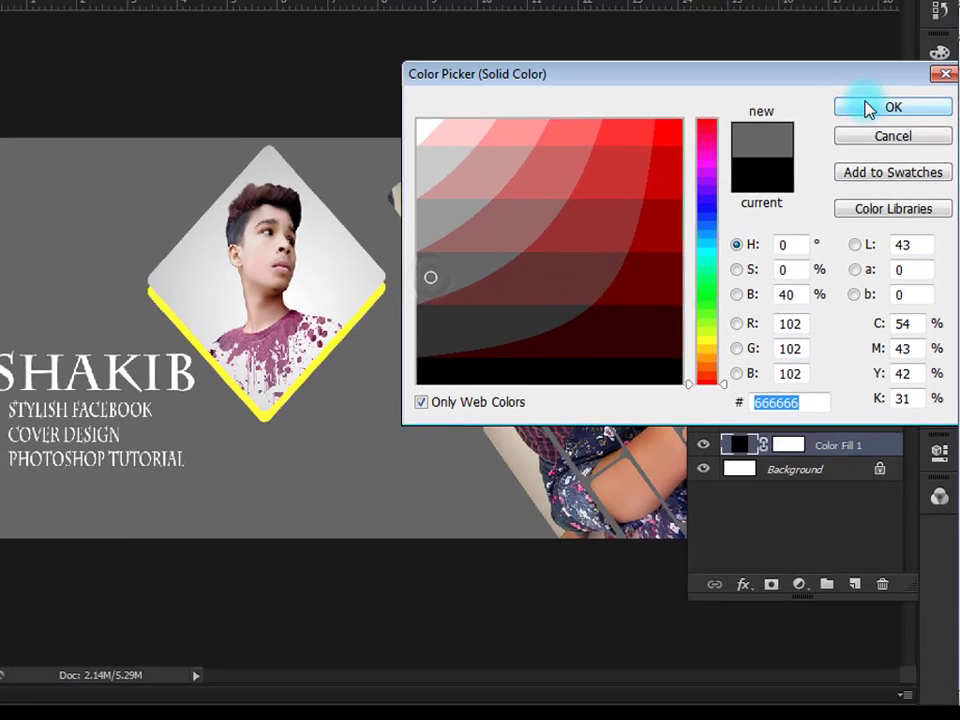
click(890, 73)
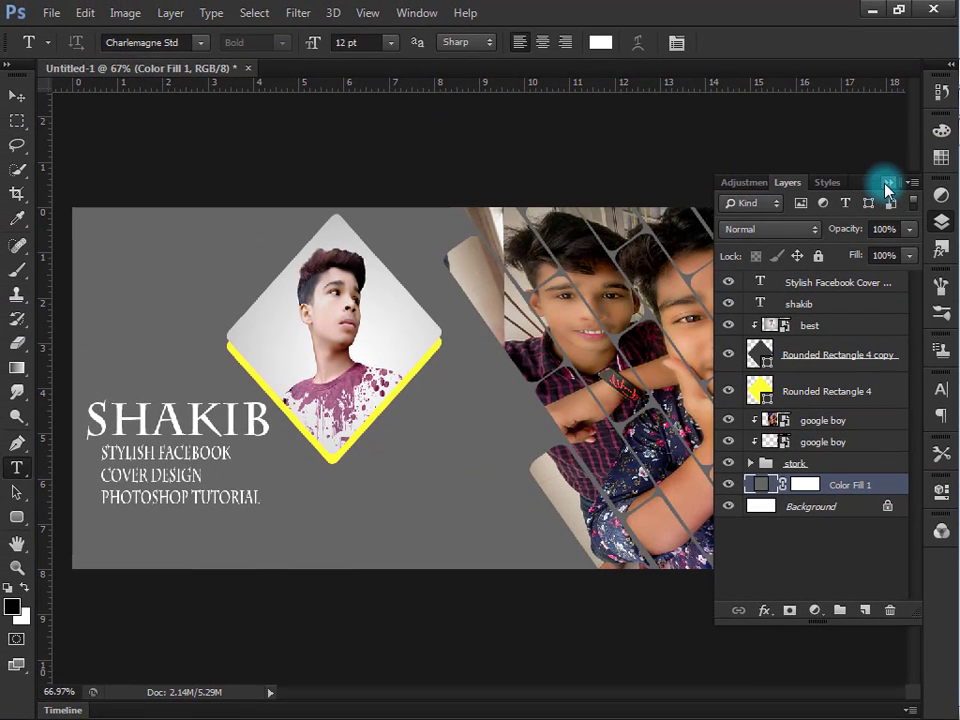
click(886, 185)
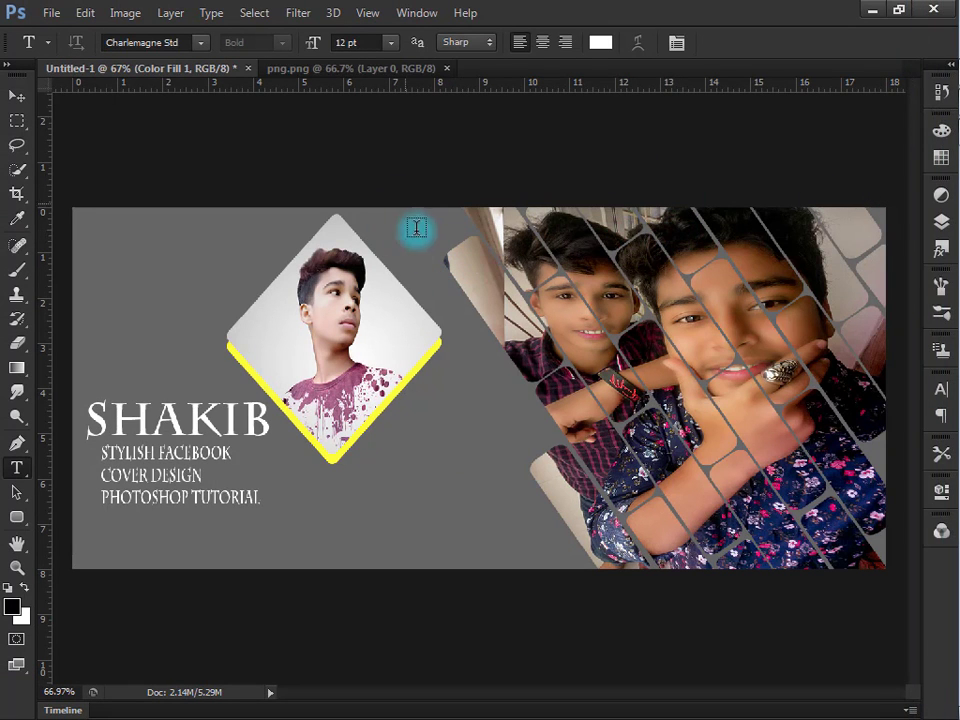
Copy the row of social media icons from png.png into the cover document and place it below the diamond
click(343, 70)
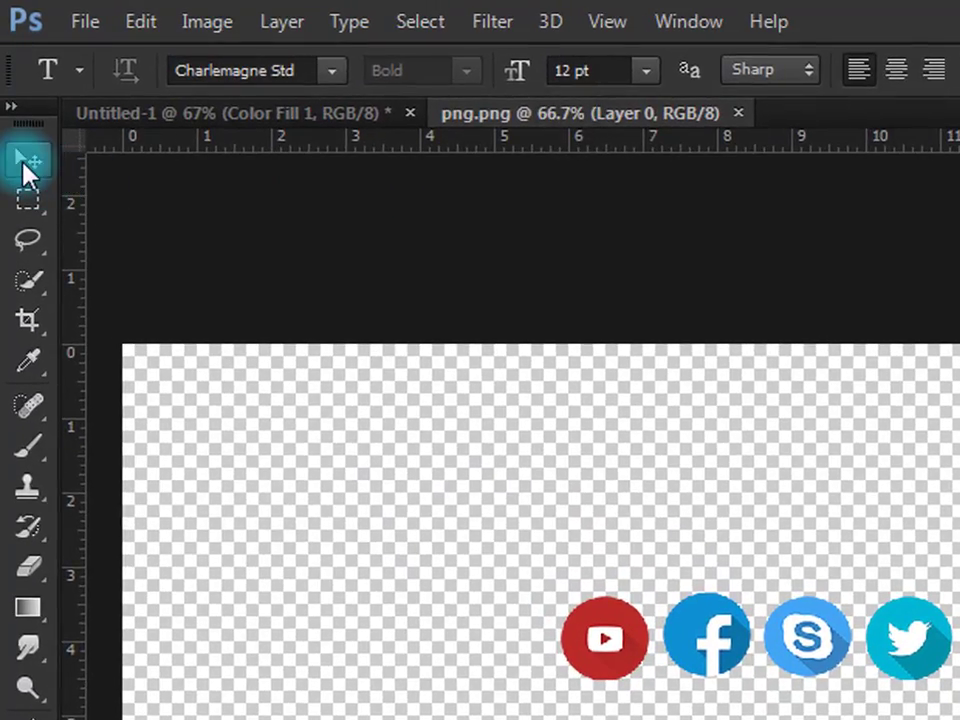
click(20, 116)
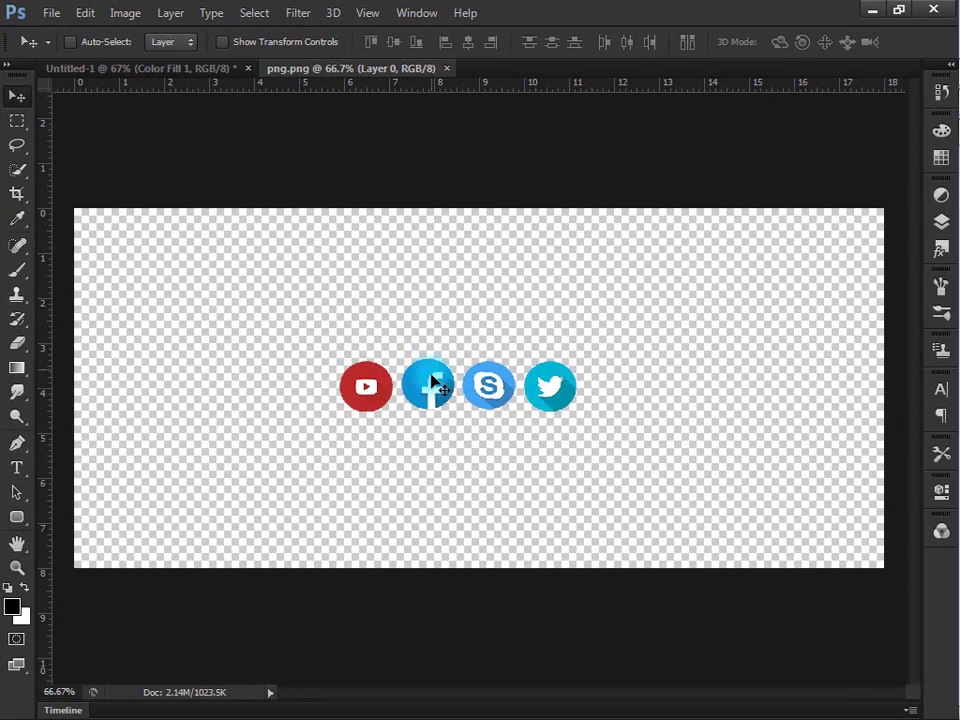
drag(447, 399, 355, 385)
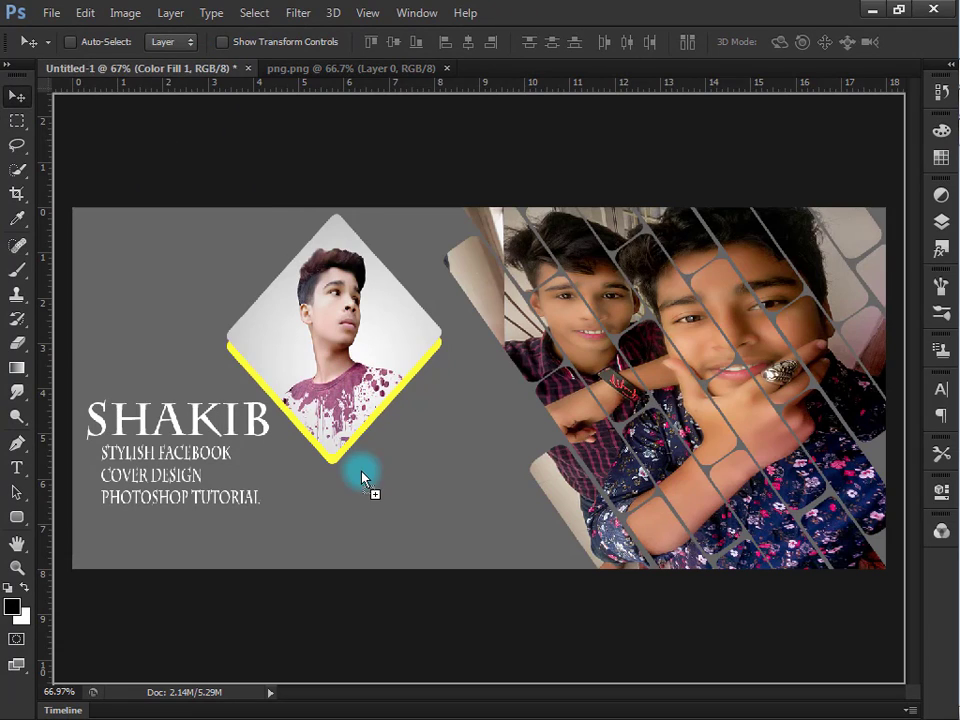
drag(361, 492, 377, 494)
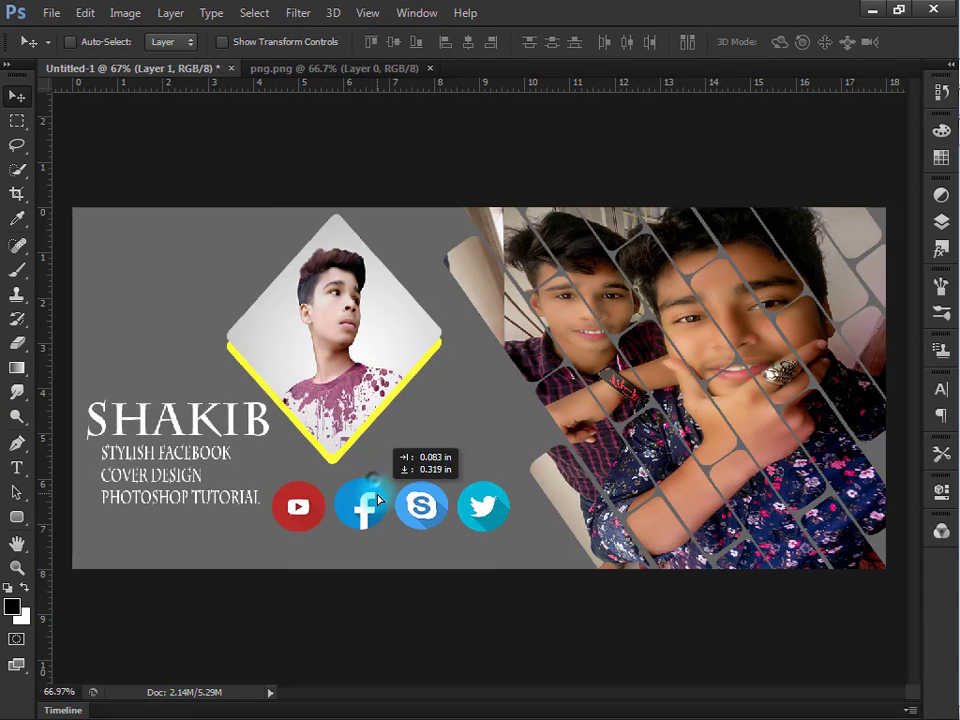
Scale the social icons to about 86.5% width and 94.1% height, shift them slightly lower, and apply the transform
click(282, 42)
mouse_move(509, 531)
mouse_down()
mouse_move(456, 521)
mouse_move(458, 512)
mouse_move(430, 528)
mouse_move(472, 502)
mouse_move(461, 531)
mouse_move(247, 276)
mouse_move(221, 271)
mouse_move(226, 393)
mouse_move(250, 374)
mouse_move(231, 374)
mouse_move(382, 506)
mouse_move(438, 527)
mouse_move(491, 528)
mouse_up()
mouse_move(440, 523)
mouse_down()
mouse_move(393, 505)
mouse_move(423, 531)
mouse_up()
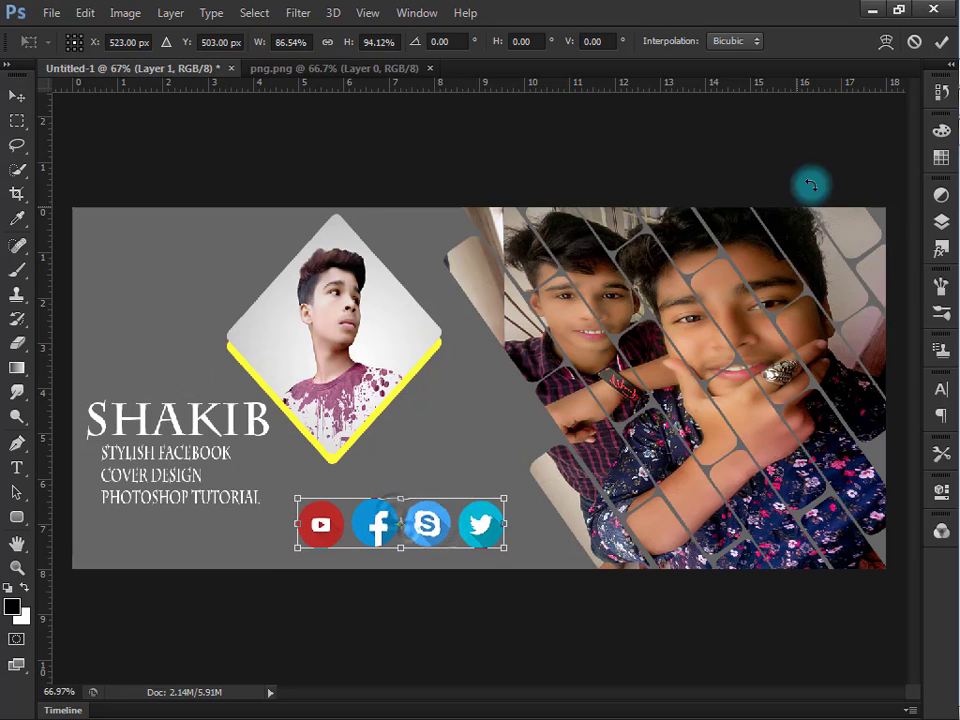
click(940, 42)
click(244, 40)
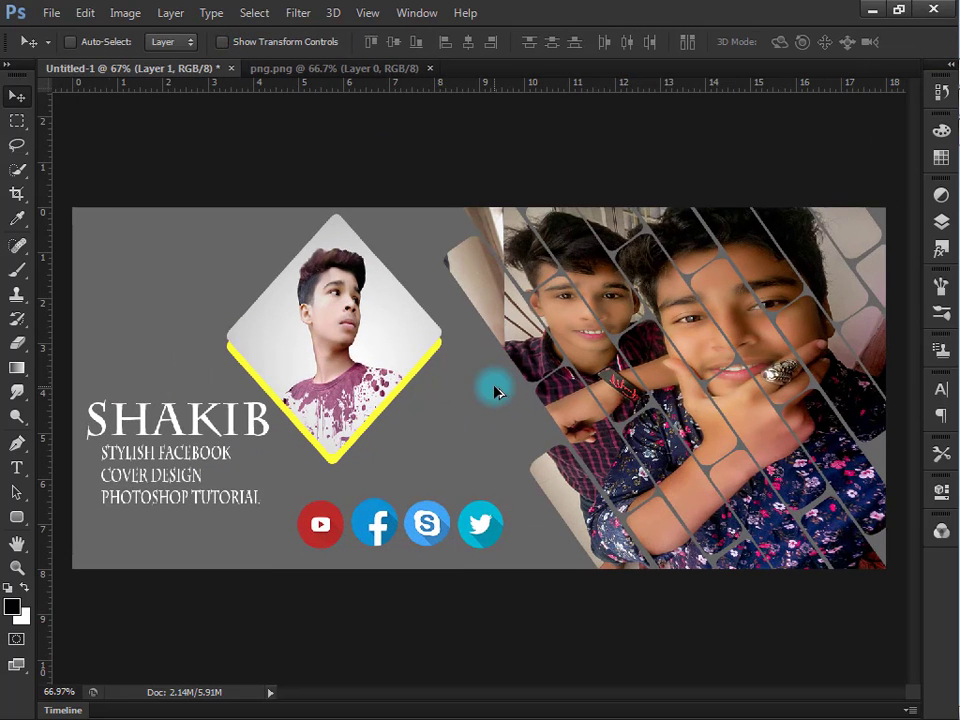
Start saving the cover under a new file name, "styles facebook cover photo", in the Adobe Photoshop____EDIT____PIK folder
scroll(494, 392, down, 1)
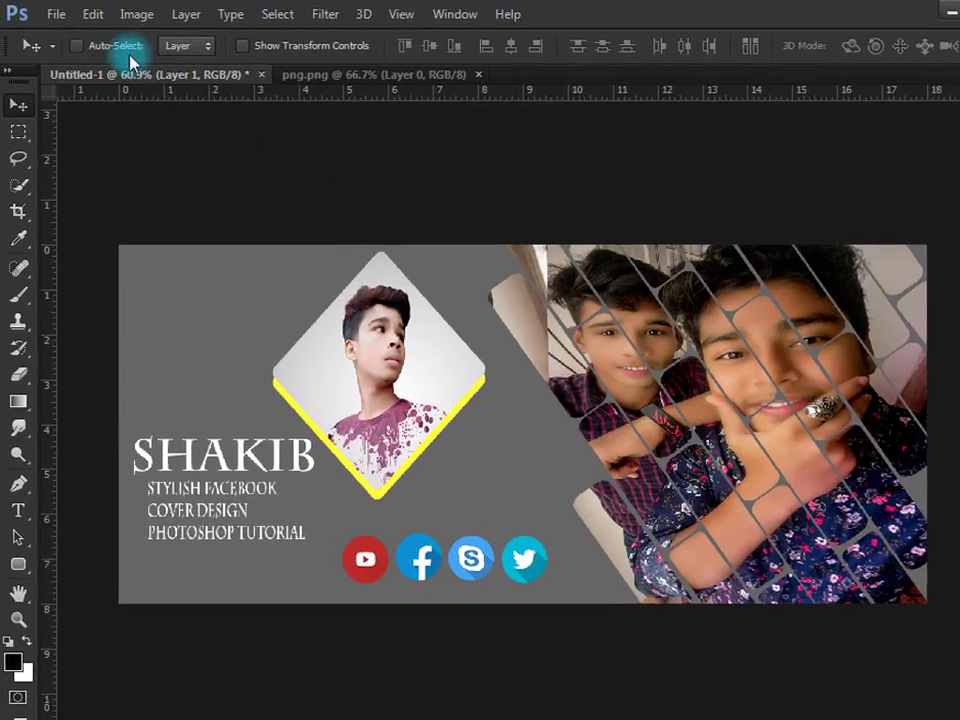
click(51, 12)
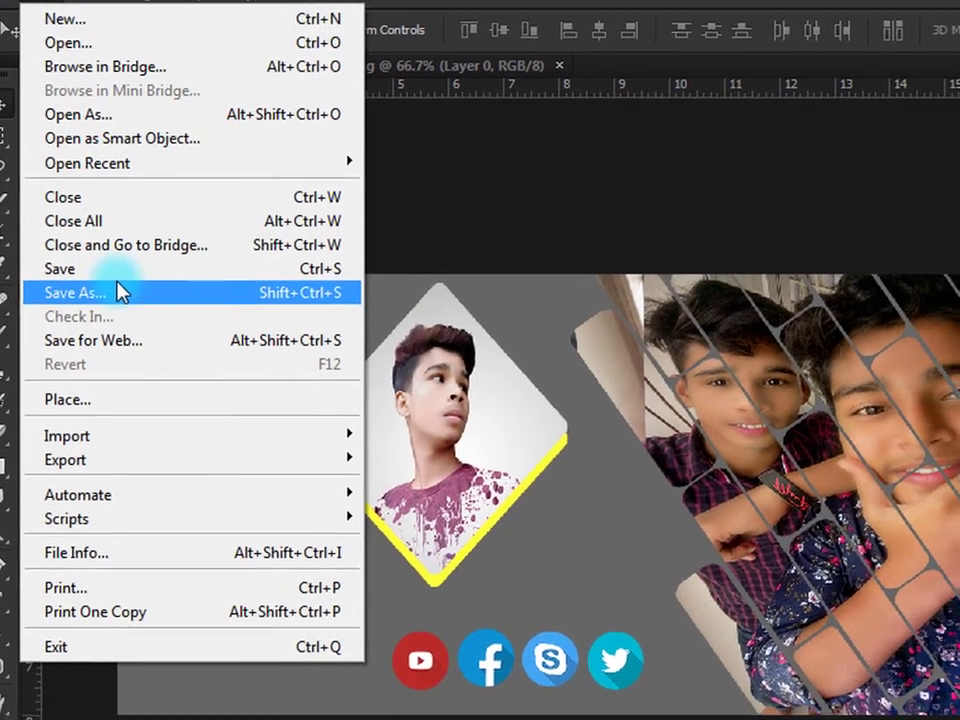
click(146, 318)
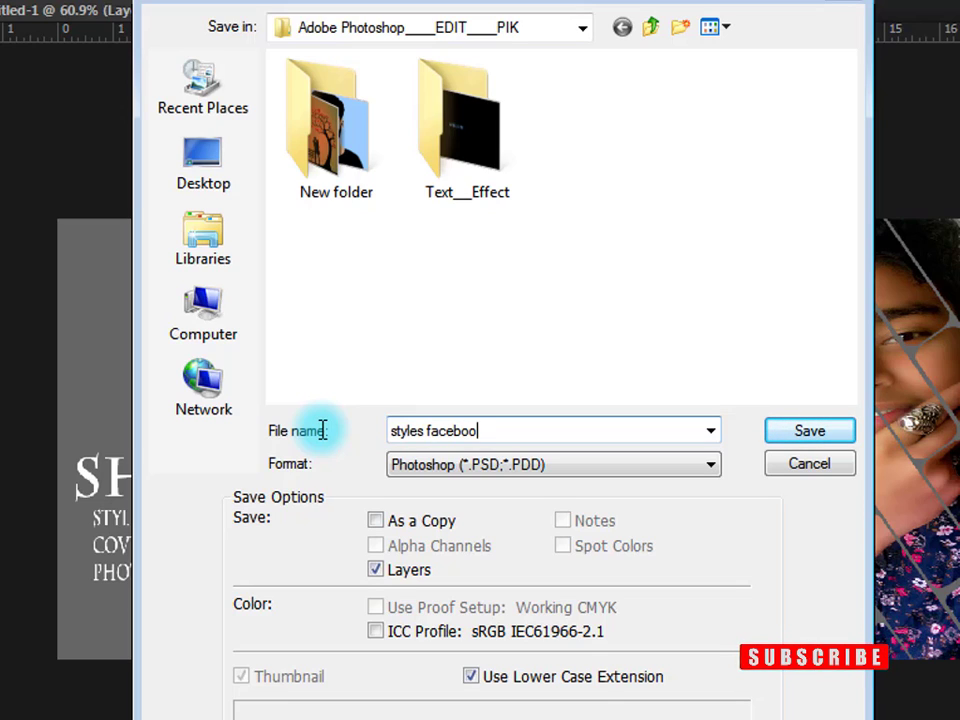
text(k cove)
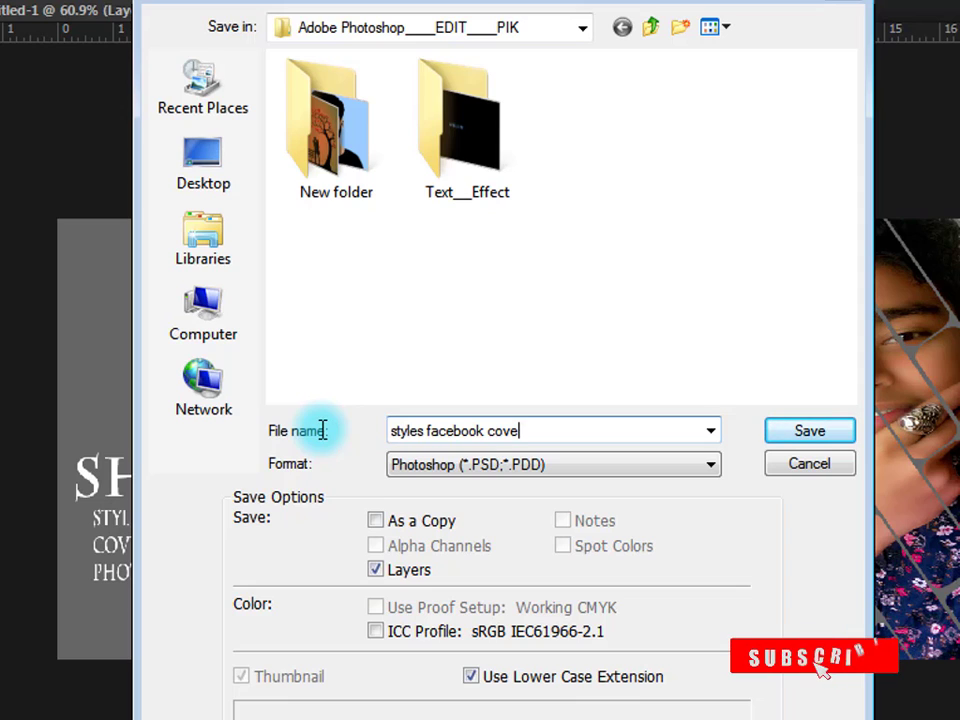
text(r )
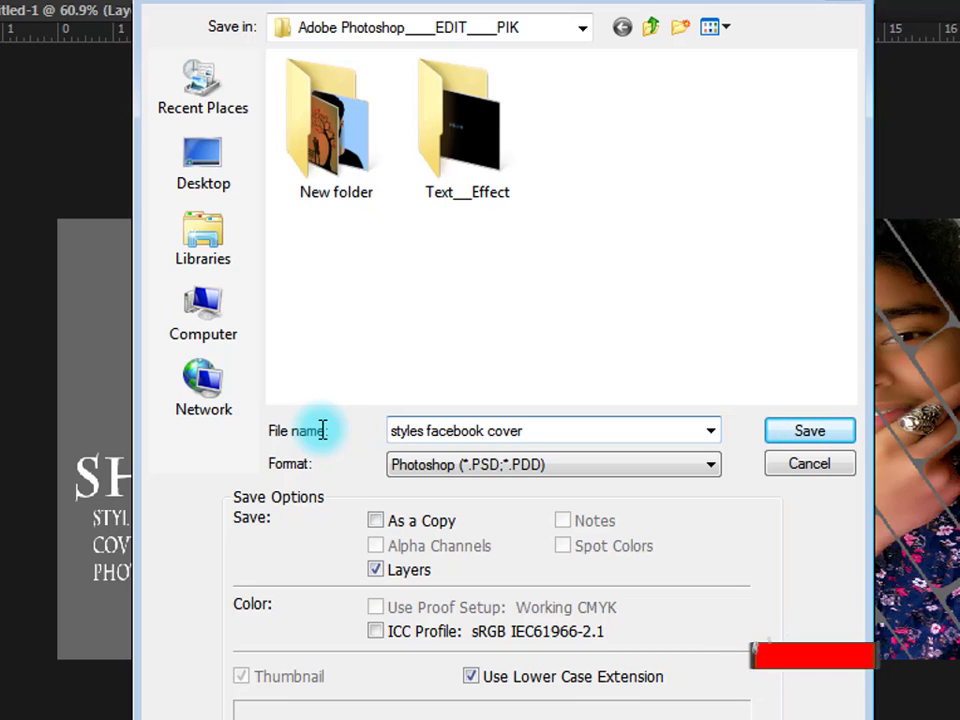
text(photo)
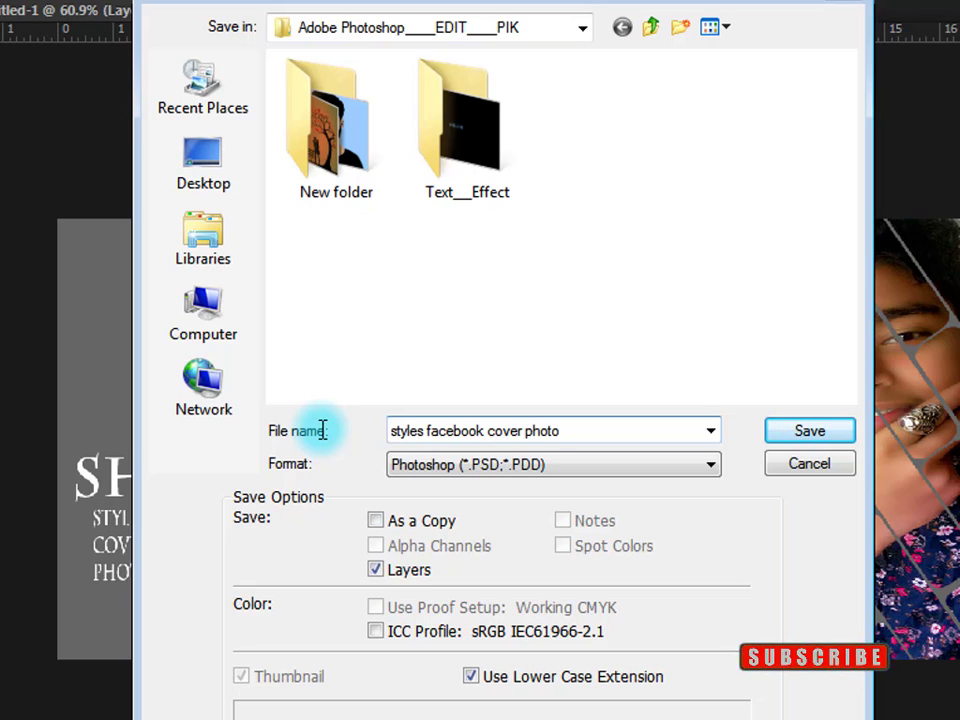
Choose the JPEG format and save the file at maximum quality 12 with the Progressive option and 3 scans
click(413, 465)
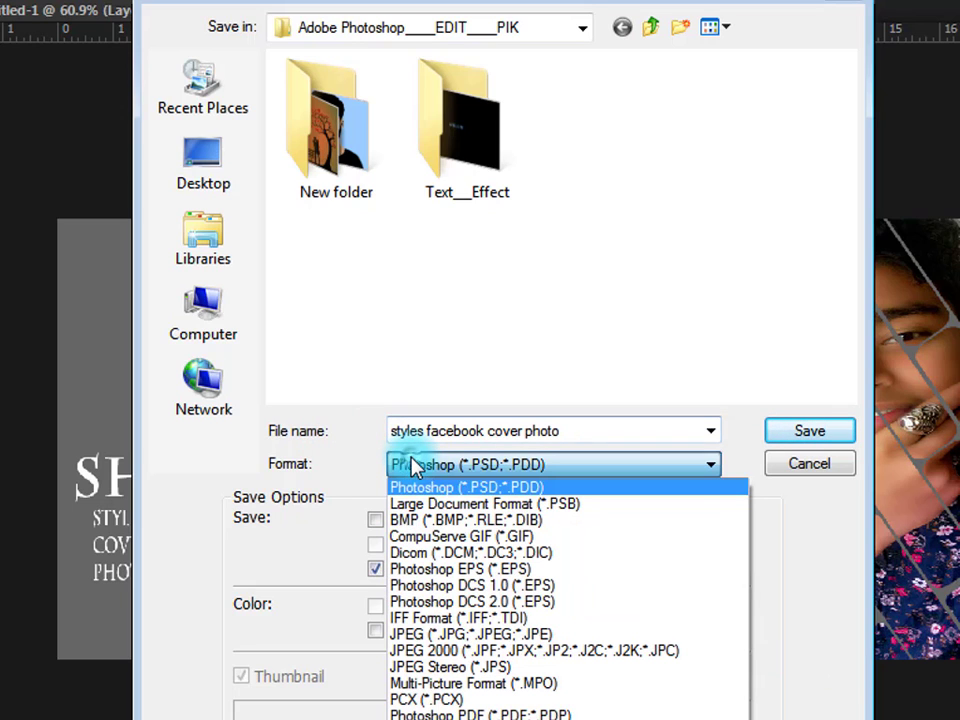
click(455, 637)
click(790, 438)
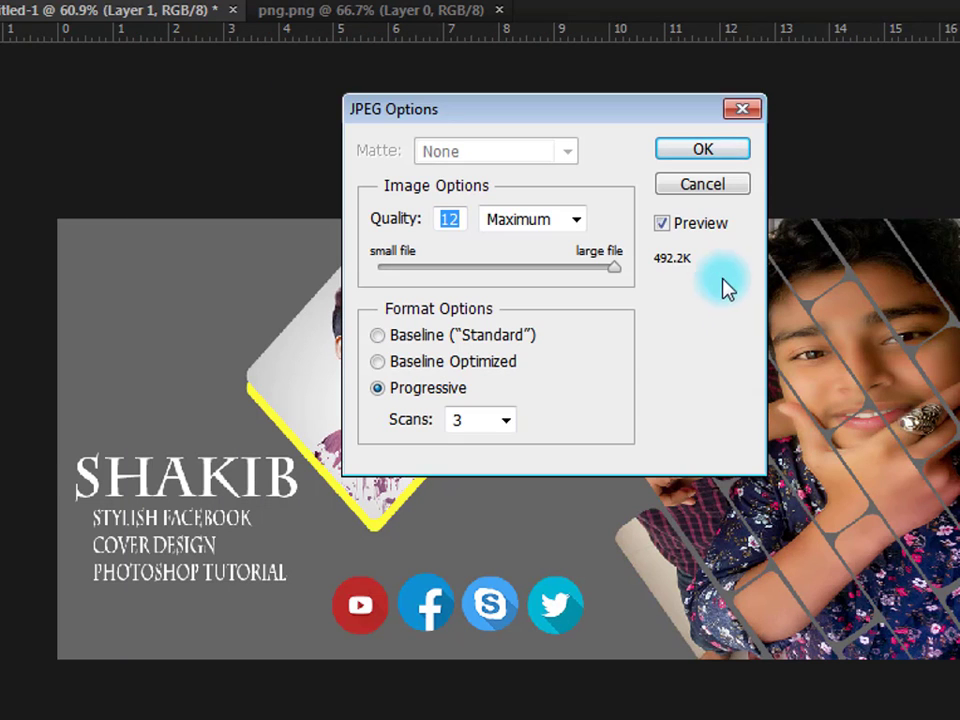
drag(617, 268, 649, 285)
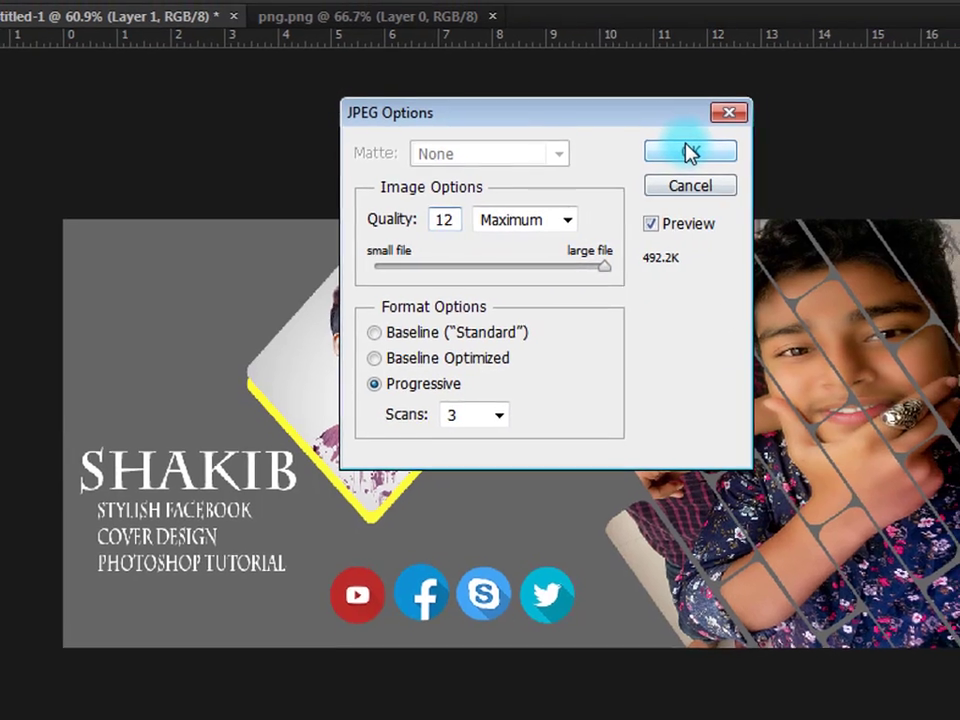
click(689, 152)
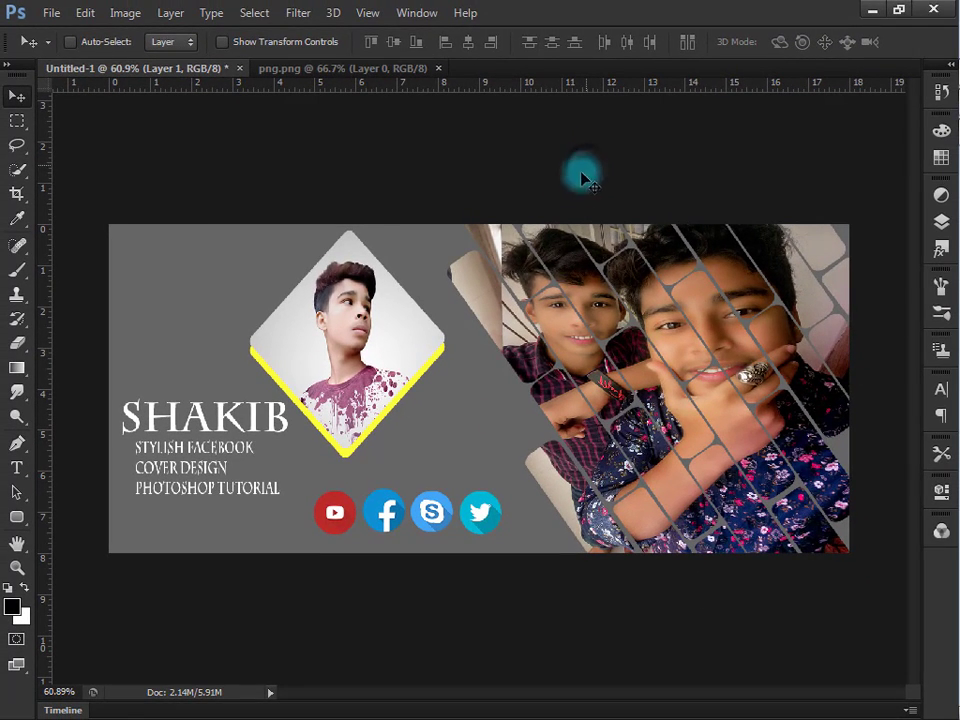